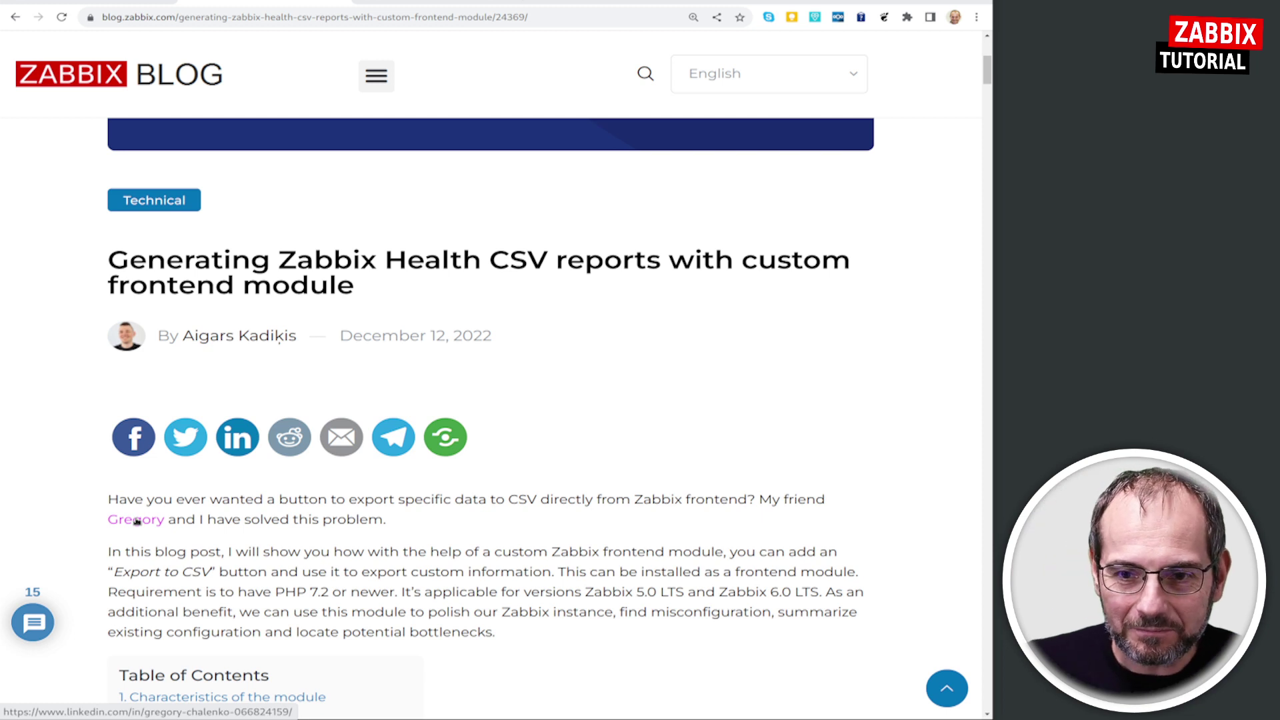
# Highlight the supported Zabbix 5.0 LTS and 6.0 LTS versions, then scroll to 'Characteristics of the module'.
pyautogui.scroll(-3, 358, 470)
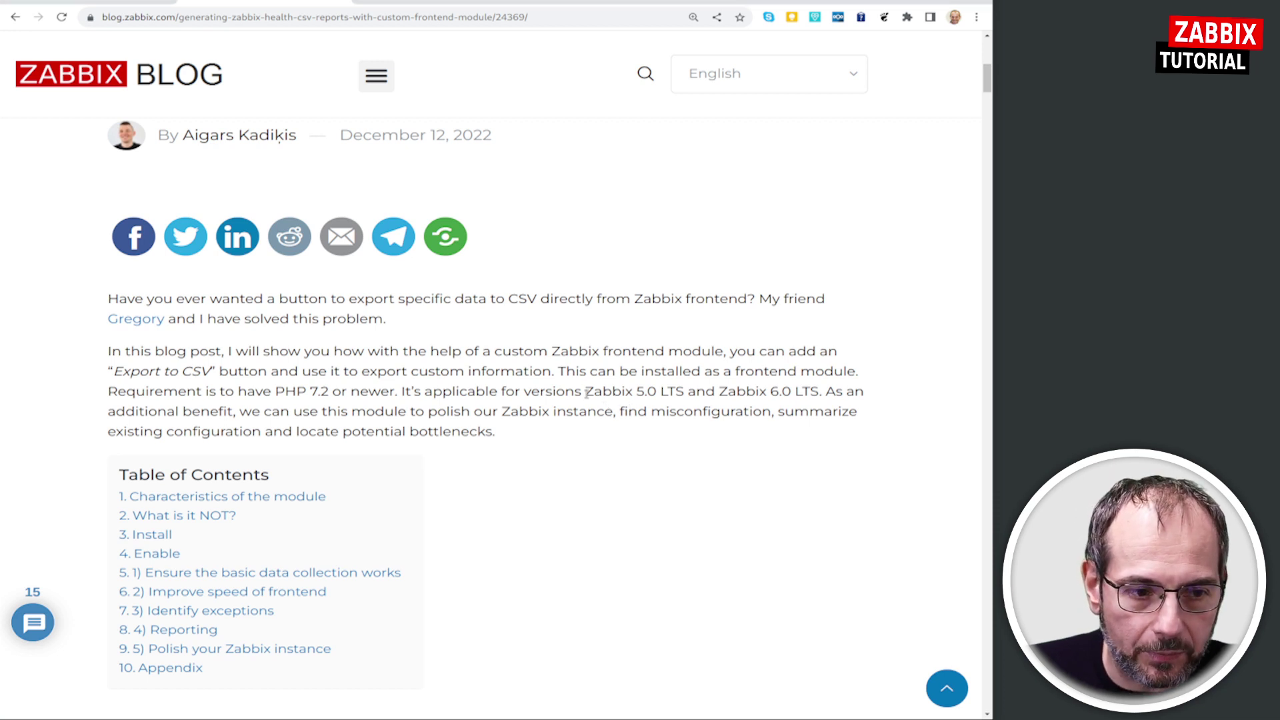
pyautogui.moveTo(585, 392); pyautogui.dragTo(692, 392)
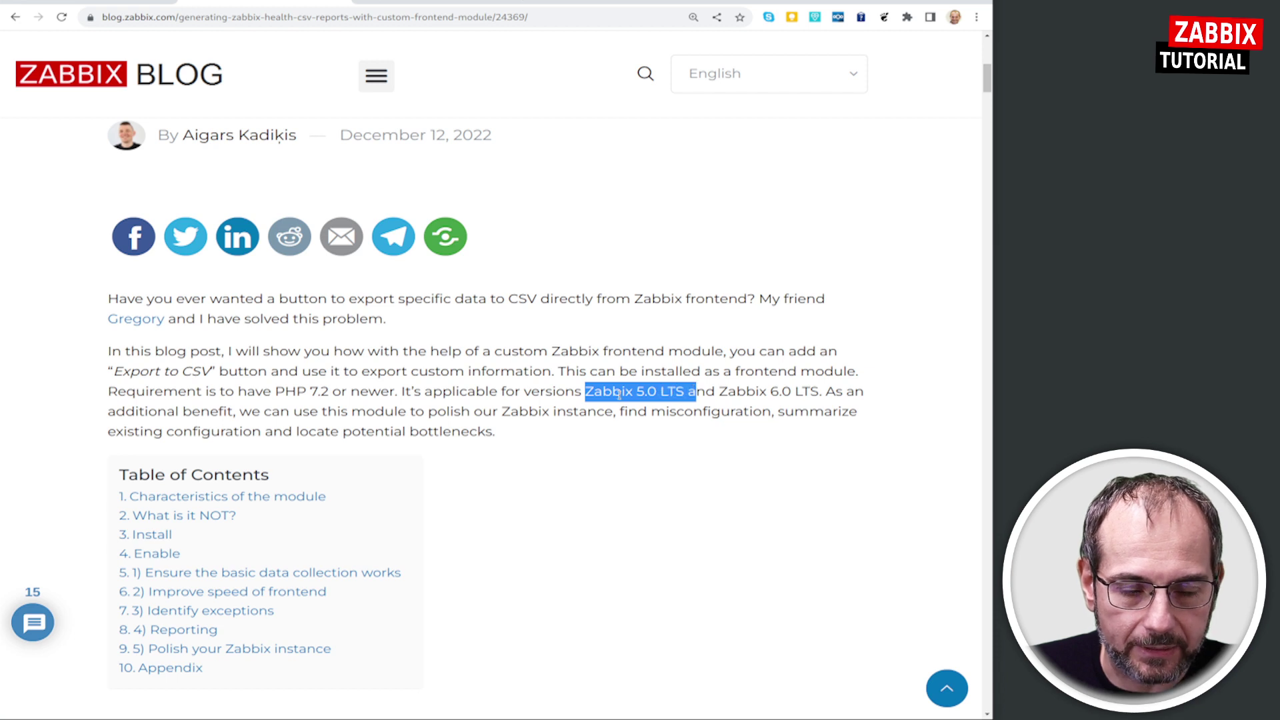
pyautogui.click(653, 408)
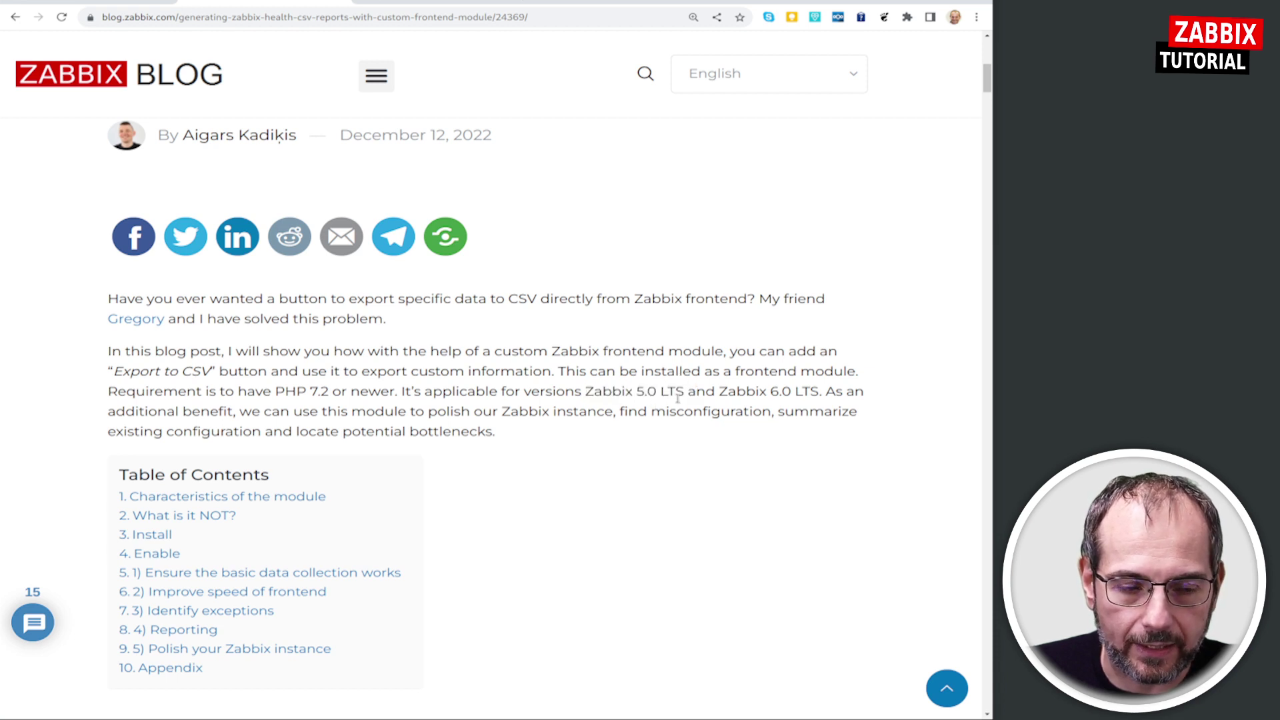
pyautogui.moveTo(714, 393); pyautogui.dragTo(793, 392)
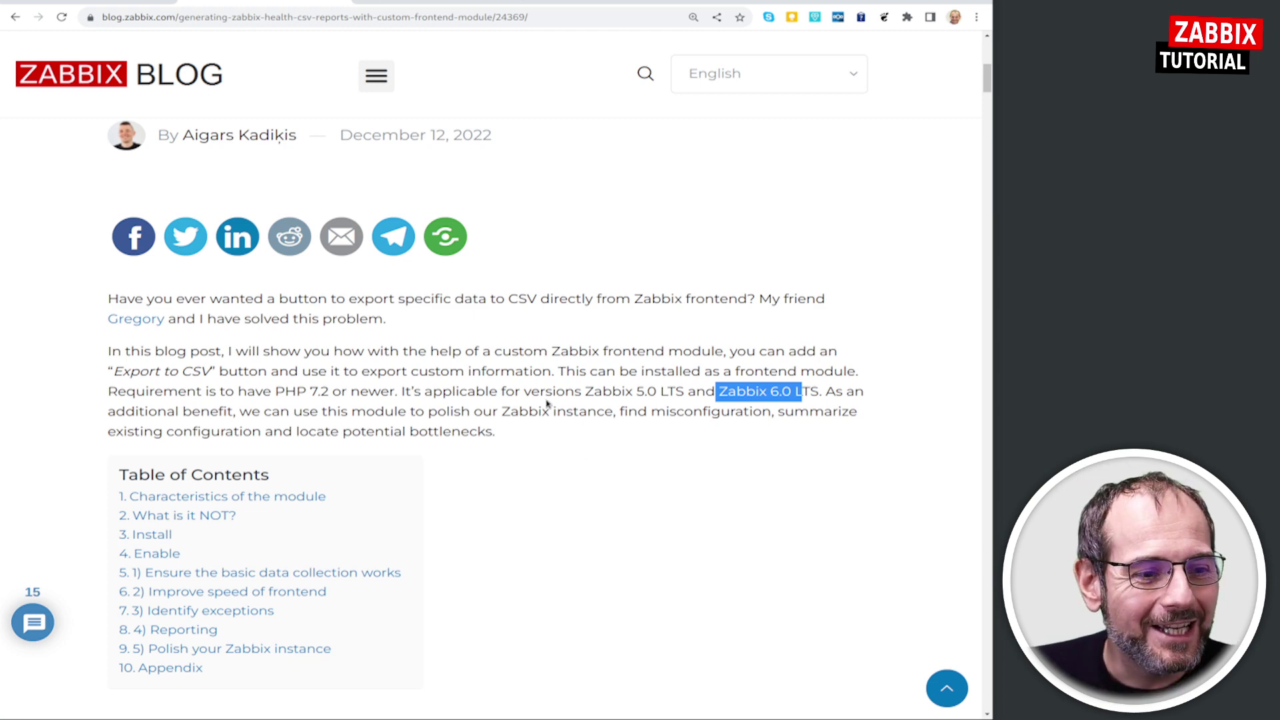
pyautogui.scroll(-3, 546, 404)
pyautogui.scroll(-2, 546, 410)
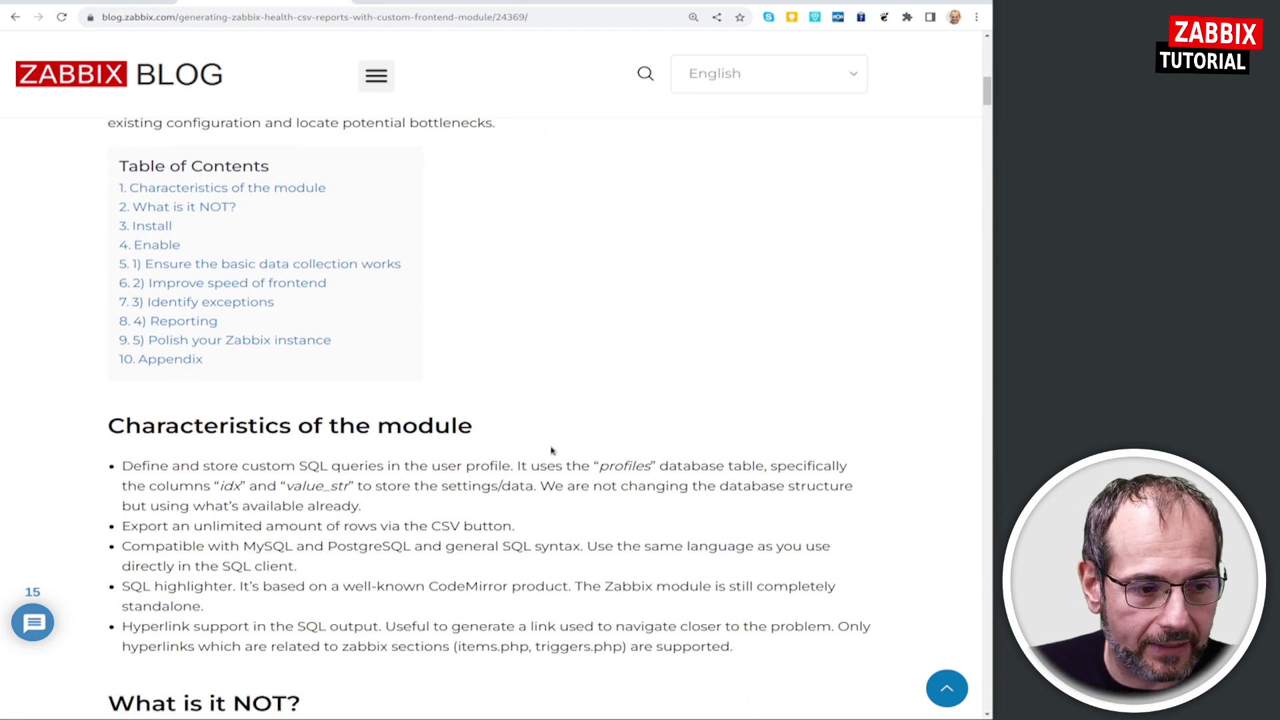
# Highlight the MySQL/PostgreSQL support and the profiles-table note, then scroll to 'What is it NOT?'.
pyautogui.scroll(-1, 551, 450)
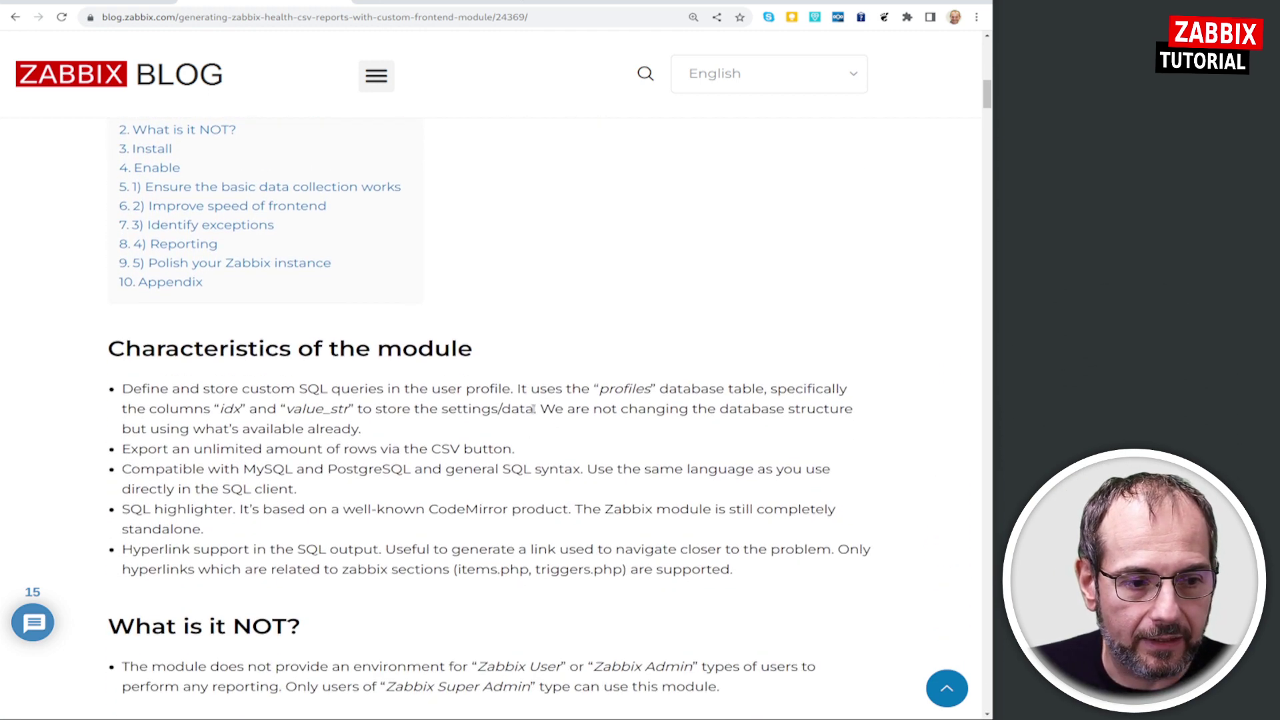
pyautogui.moveTo(140, 468); pyautogui.dragTo(412, 470)
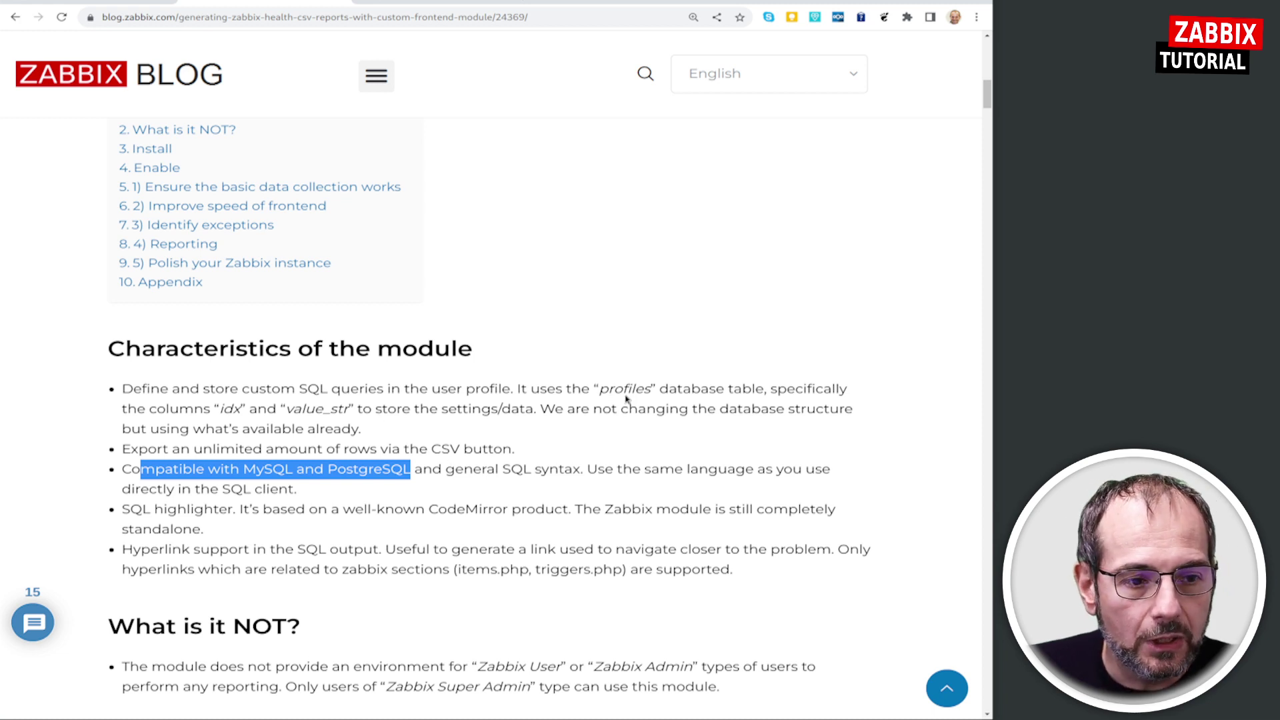
pyautogui.moveTo(523, 390); pyautogui.dragTo(760, 409)
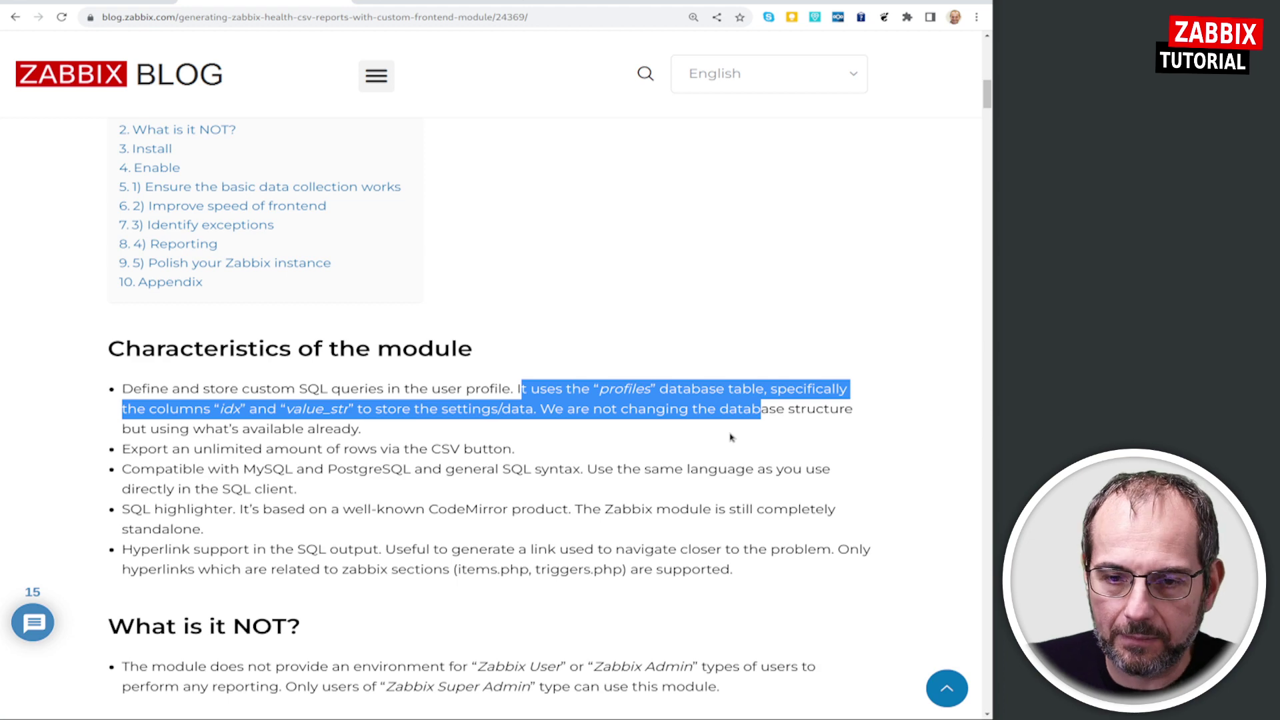
pyautogui.scroll(-1, 723, 465)
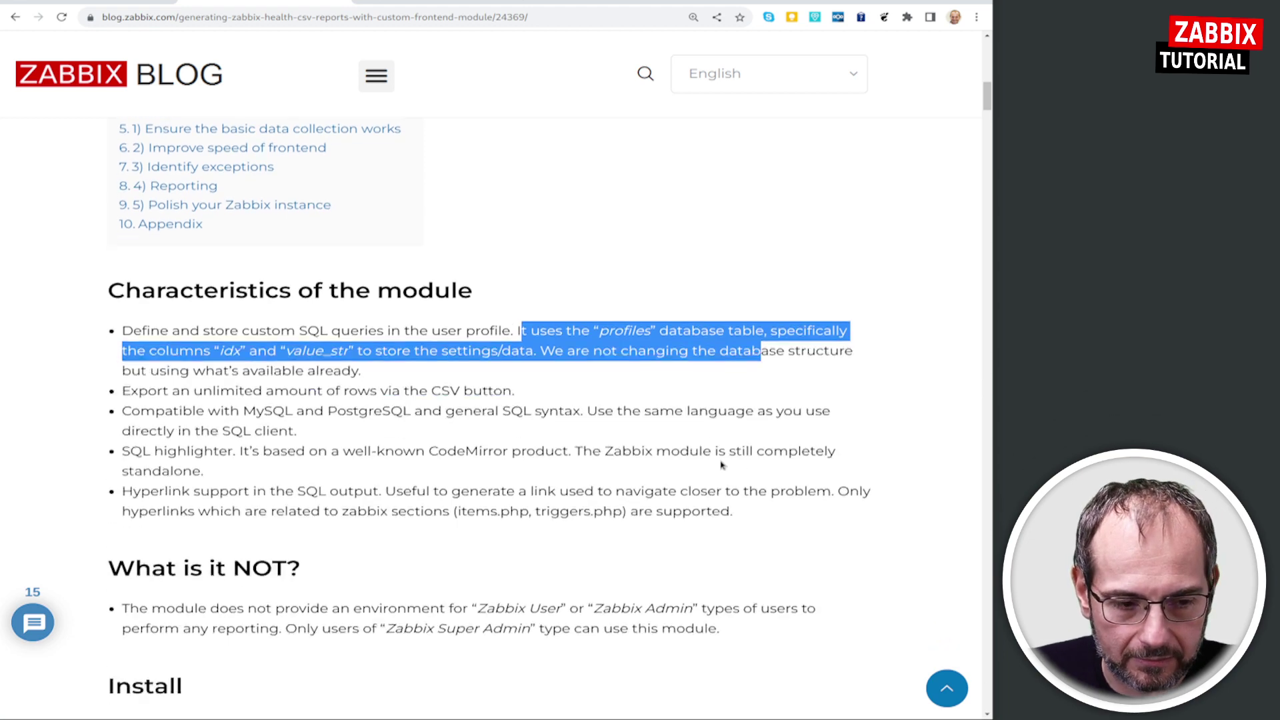
pyautogui.scroll(-3, 722, 465)
pyautogui.scroll(-1, 721, 465)
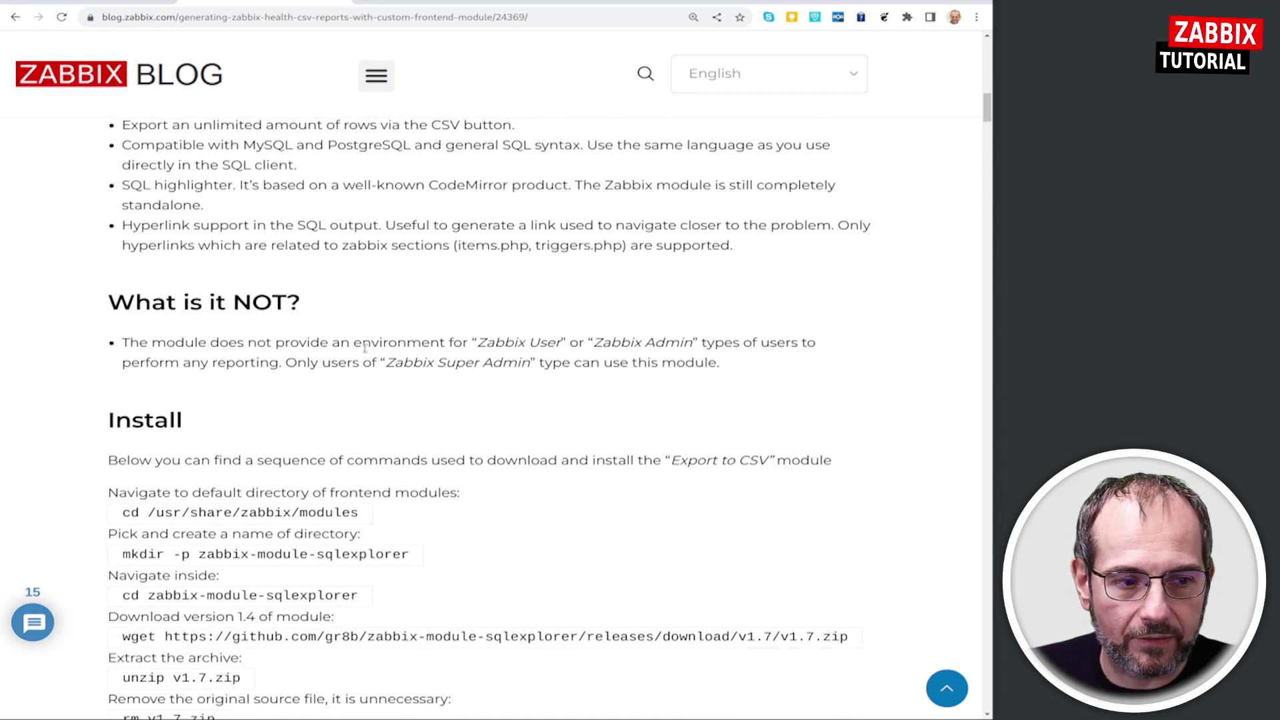
# Highlight the user-type limits ending on 'Zabbix Super Admin', then scroll to the Install commands.
pyautogui.moveTo(122, 343); pyautogui.dragTo(485, 342)
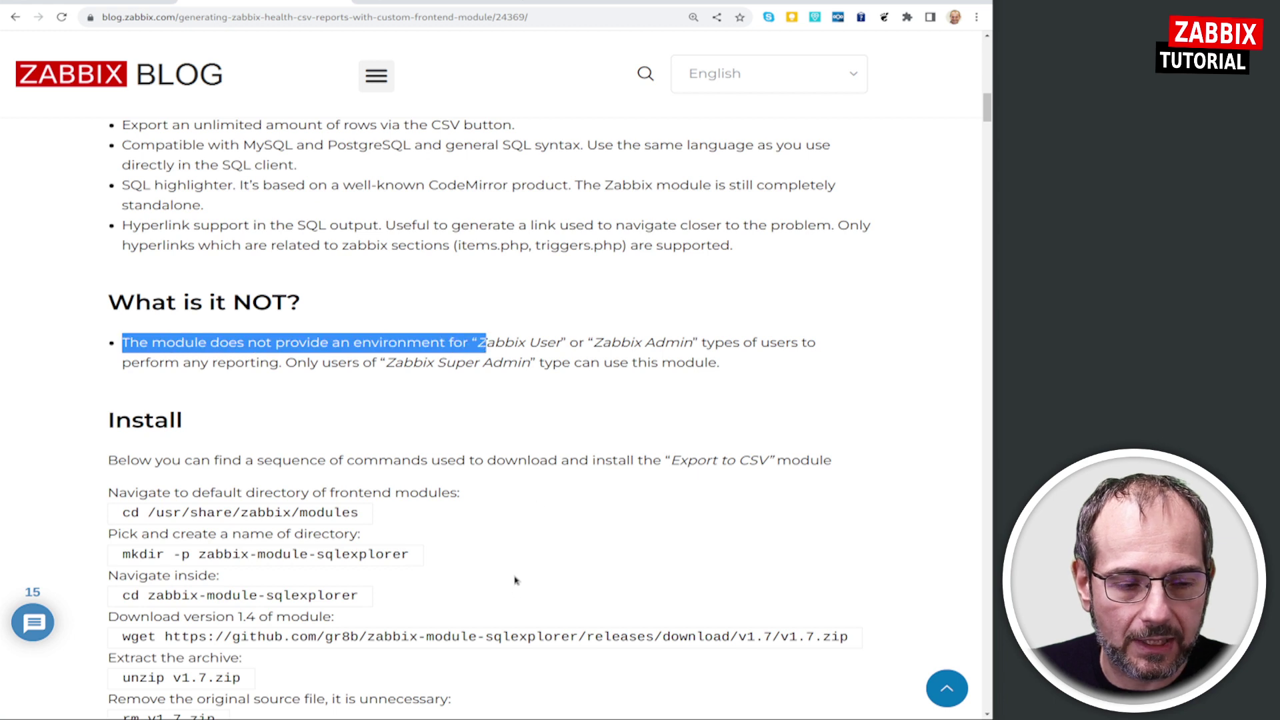
pyautogui.click(539, 406)
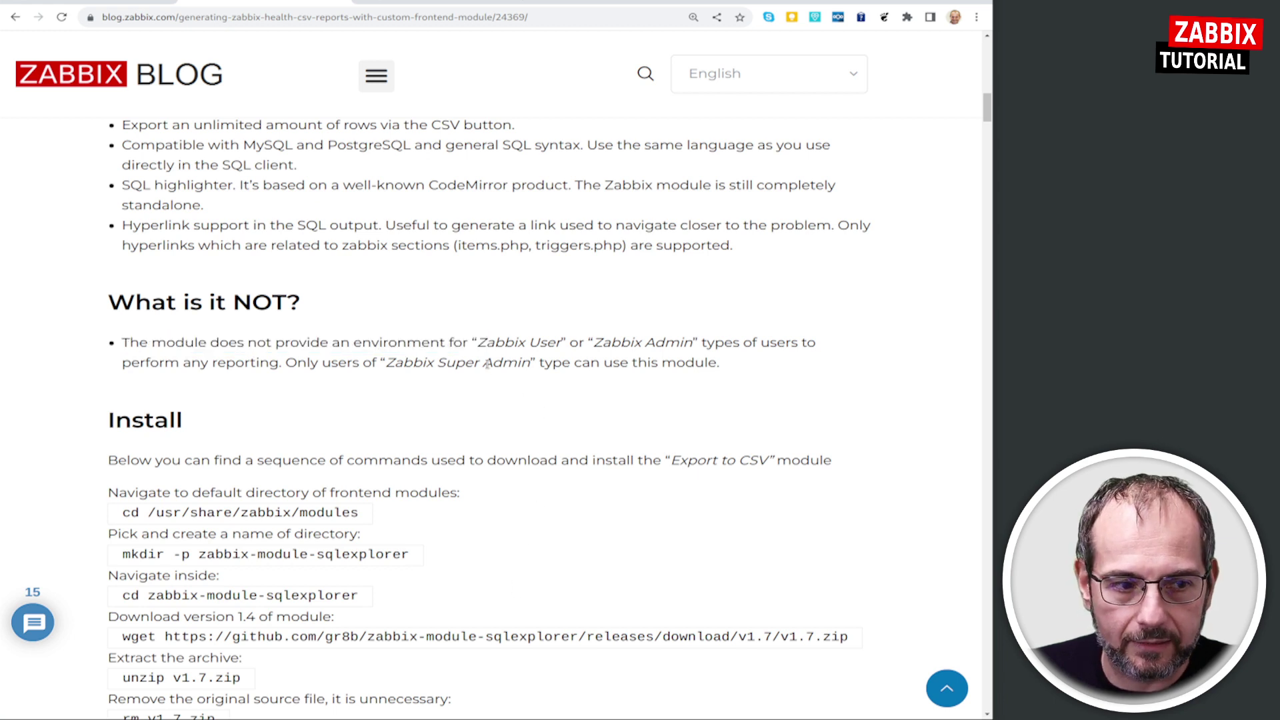
pyautogui.moveTo(469, 342); pyautogui.dragTo(699, 342)
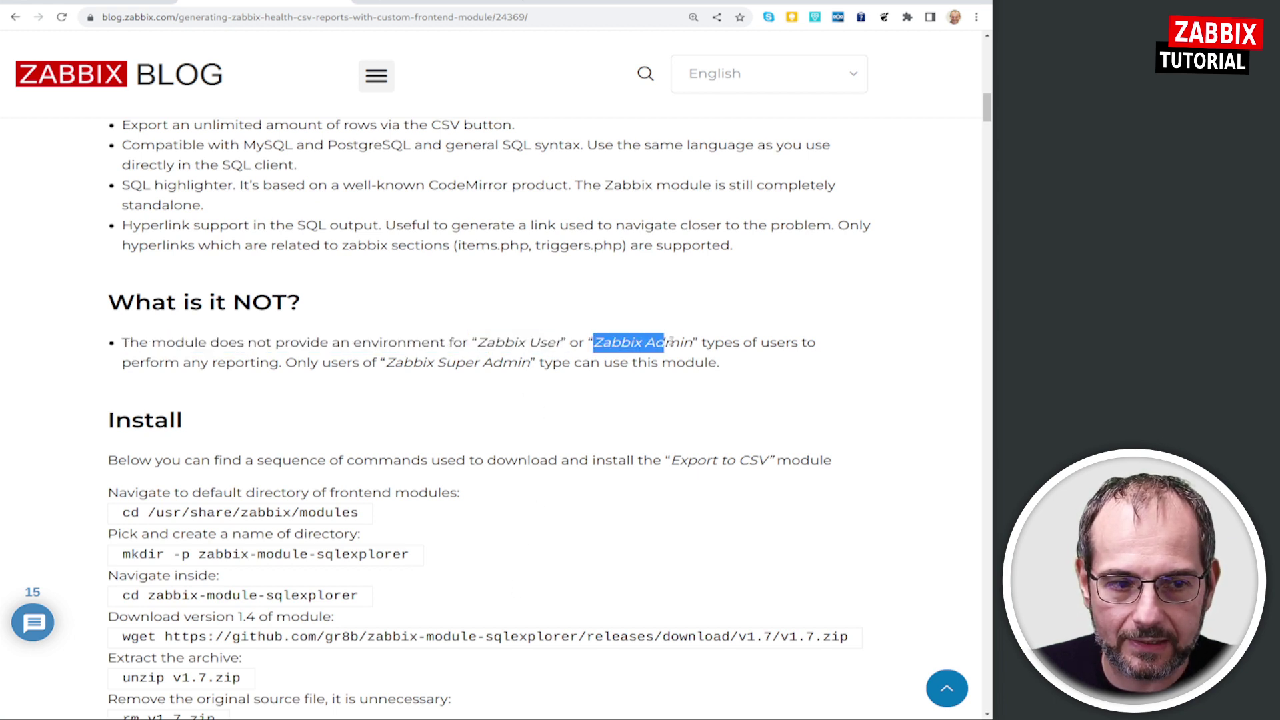
pyautogui.moveTo(380, 362); pyautogui.dragTo(539, 363)
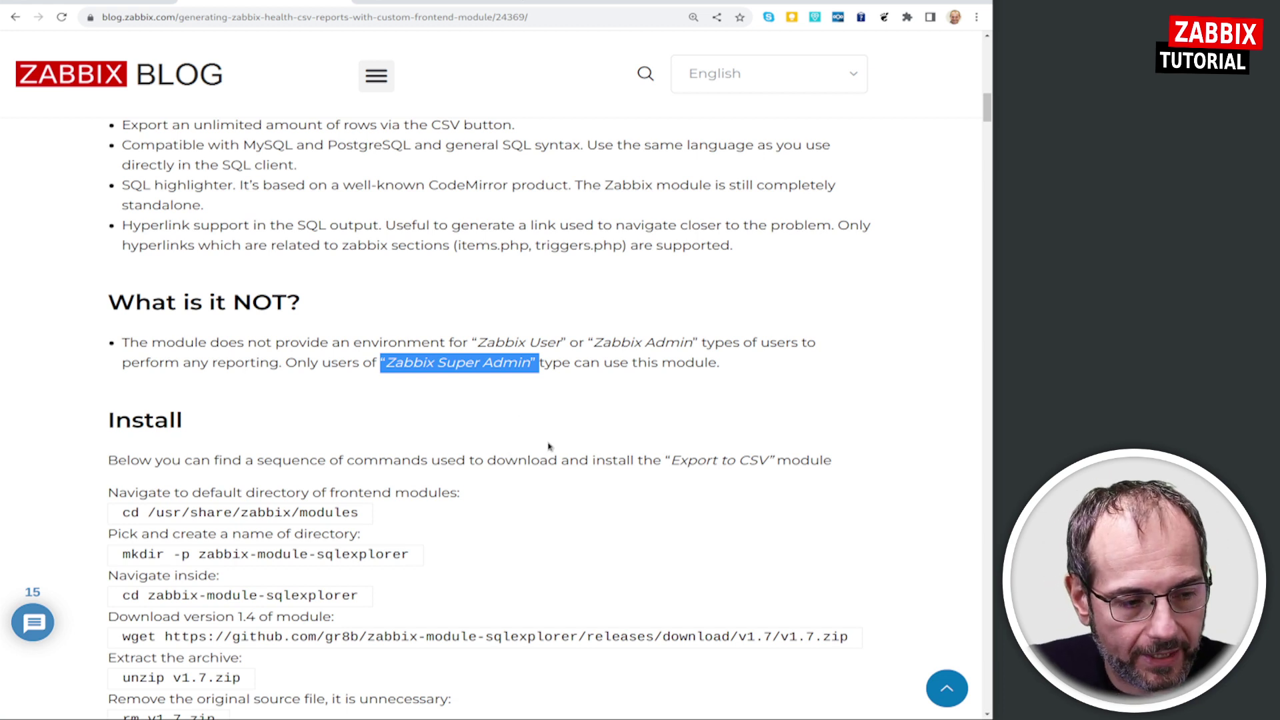
pyautogui.scroll(-4, 478, 475)
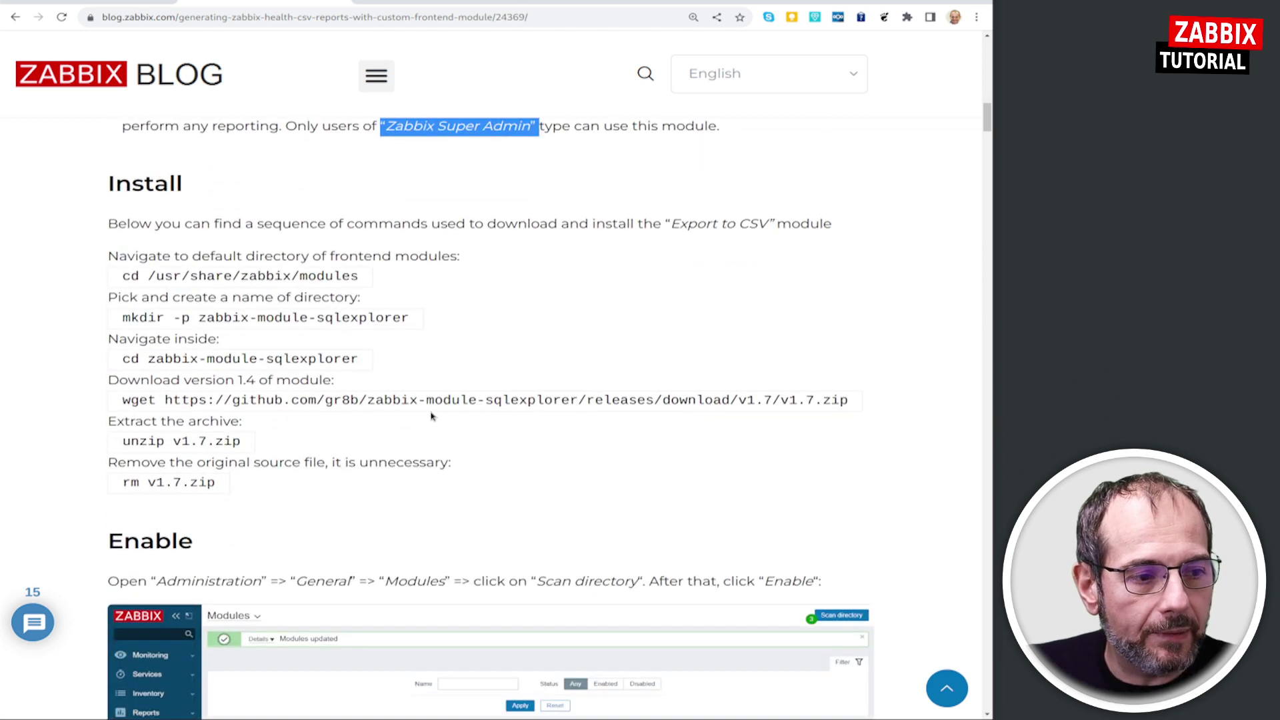
# Highlight the /usr/share/zabbix/modules path in the Install commands.
pyautogui.click(122, 279)
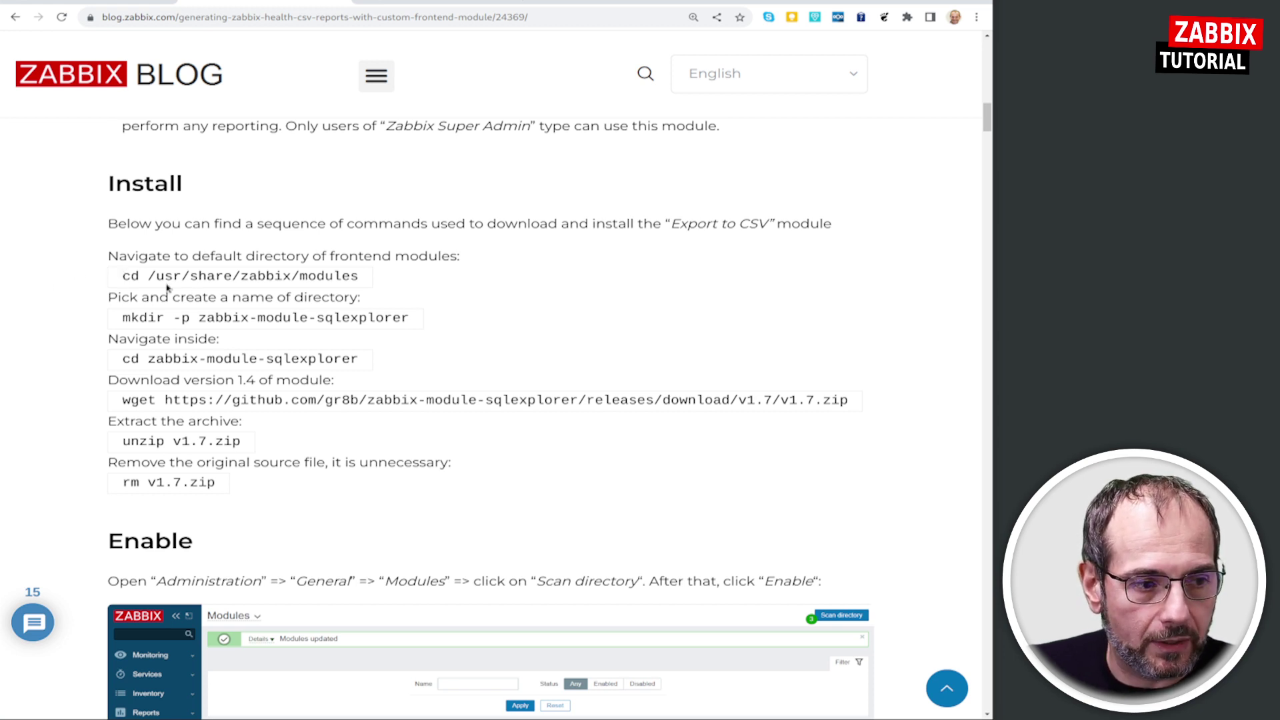
pyautogui.moveTo(148, 276); pyautogui.dragTo(360, 277)
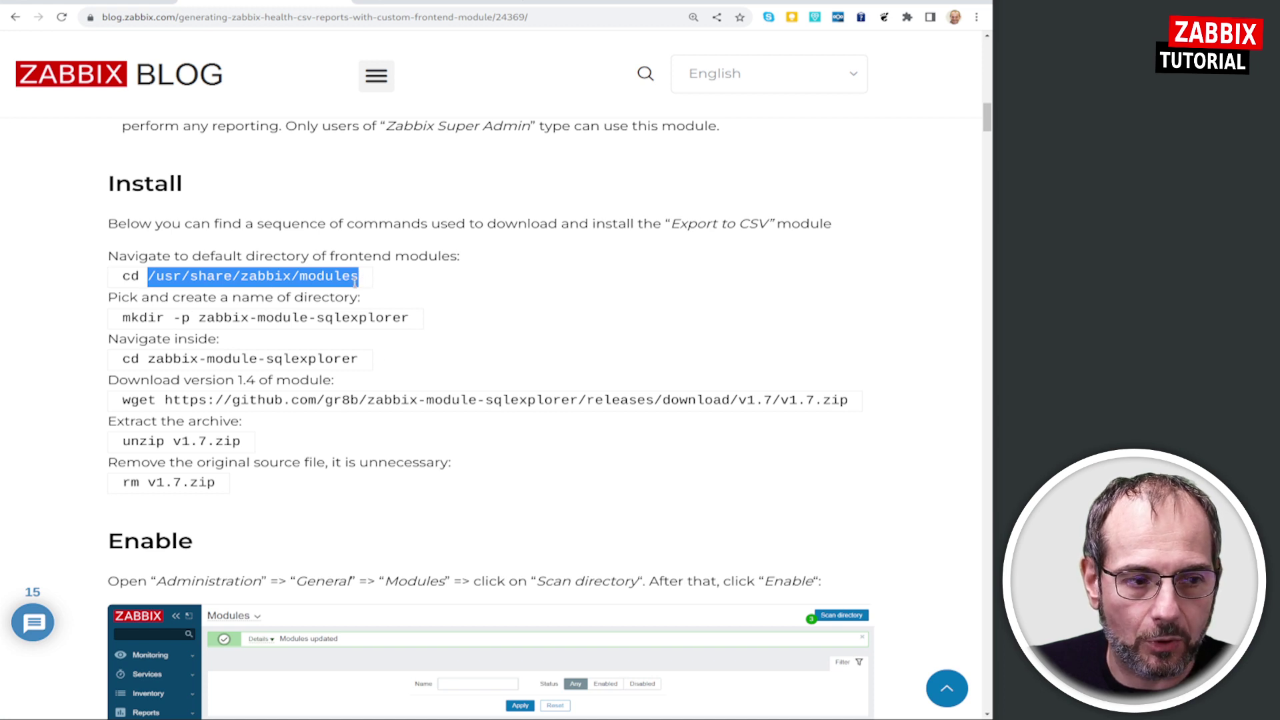
pyautogui.click(155, 287)
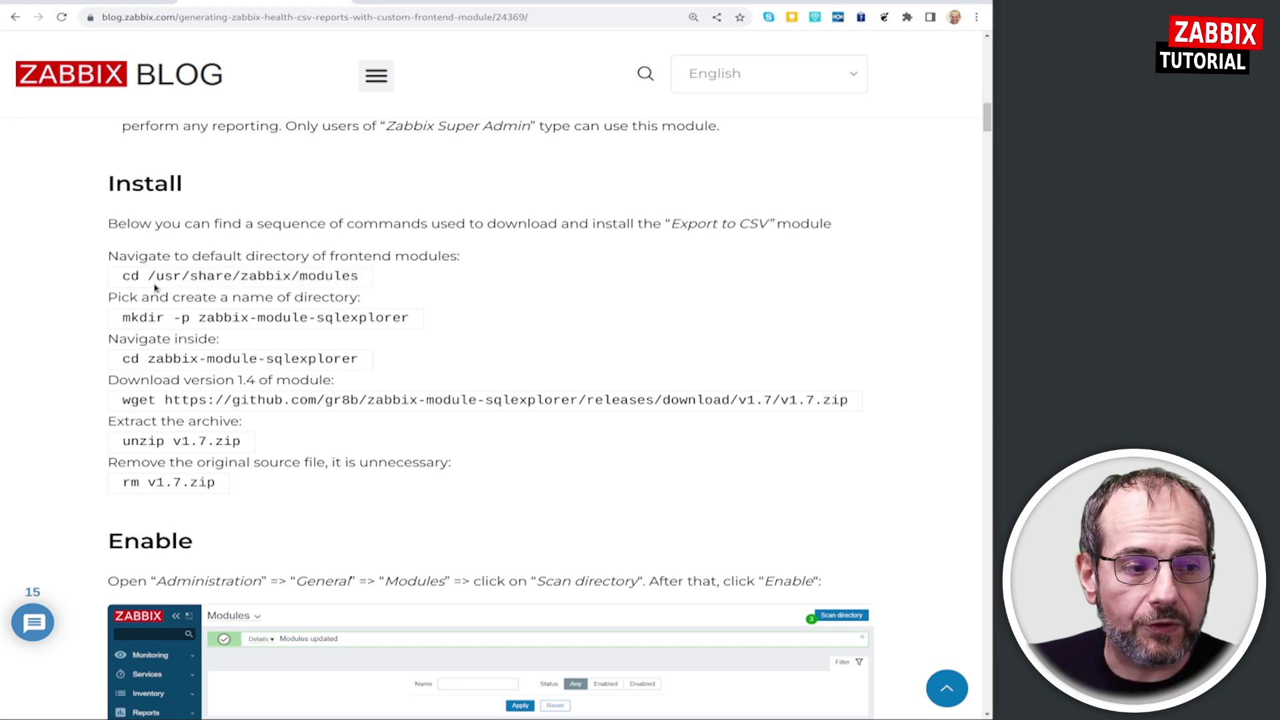
pyautogui.moveTo(148, 276); pyautogui.dragTo(292, 276)
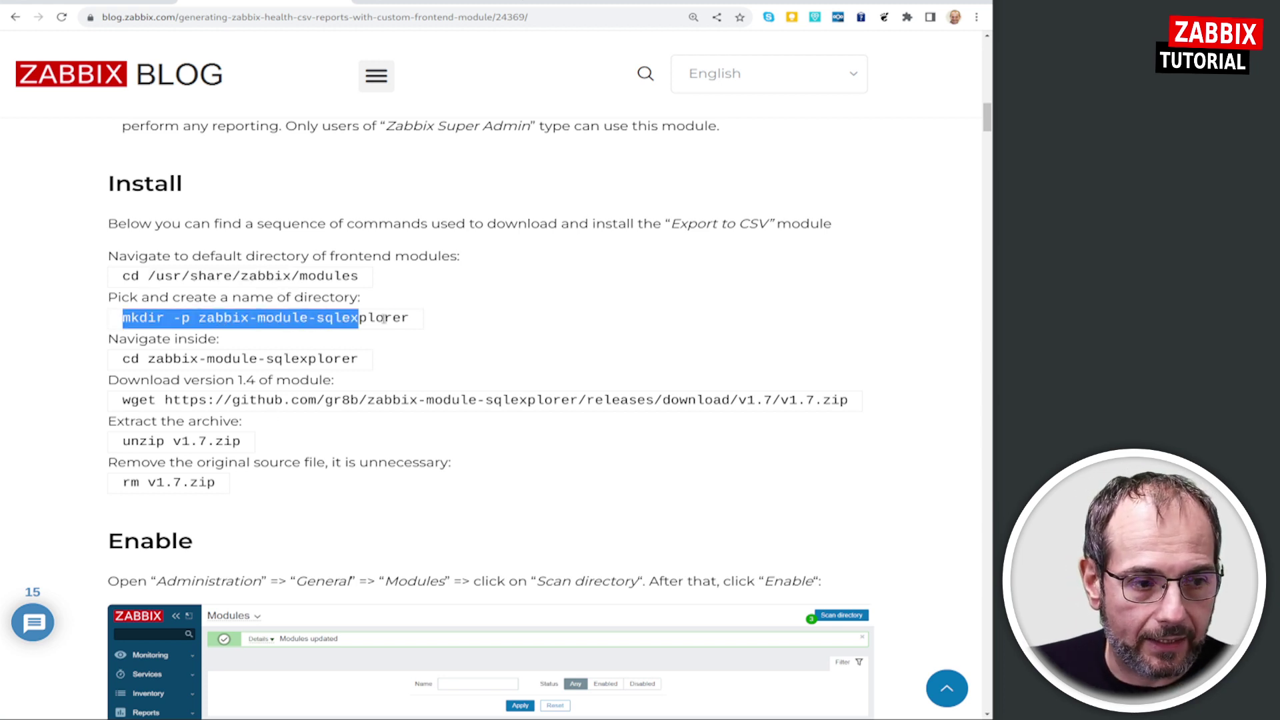
# Highlight the mkdir, cd and v1.7 wget download command lines.
pyautogui.moveTo(116, 320); pyautogui.dragTo(425, 320)
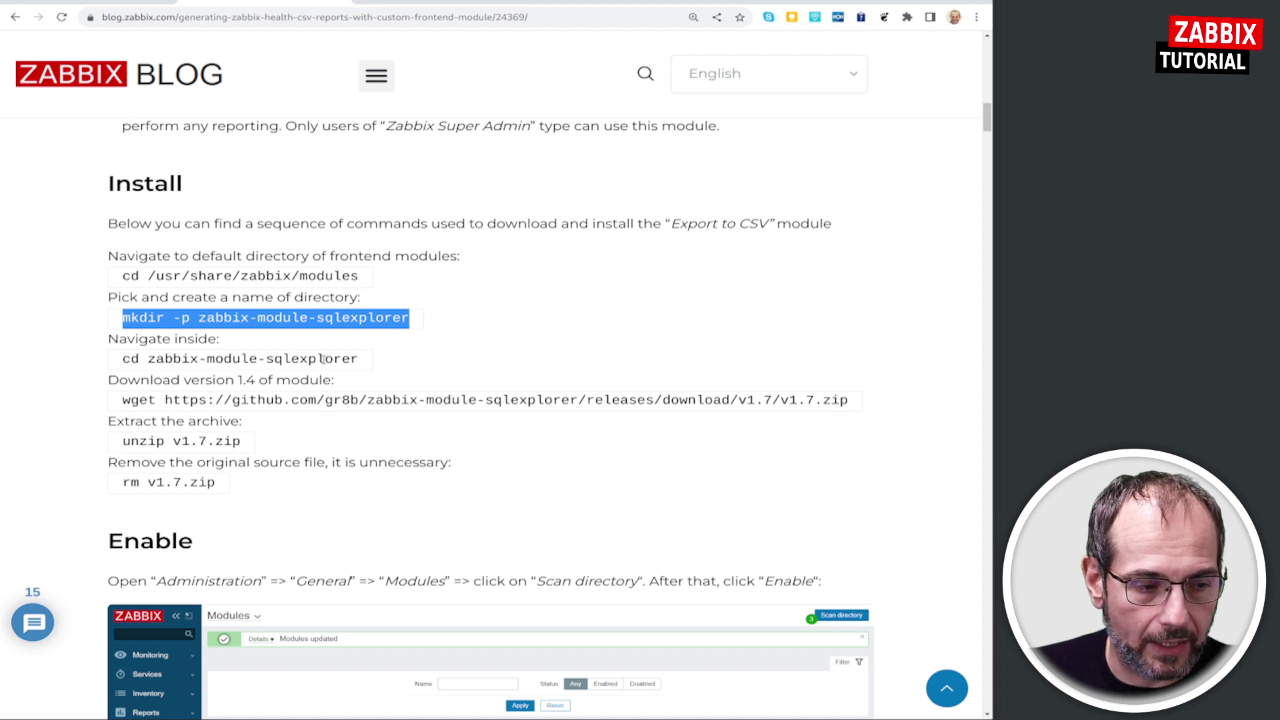
pyautogui.scroll(-1, 293, 348)
pyautogui.click(123, 297)
pyautogui.moveTo(123, 296); pyautogui.dragTo(350, 295)
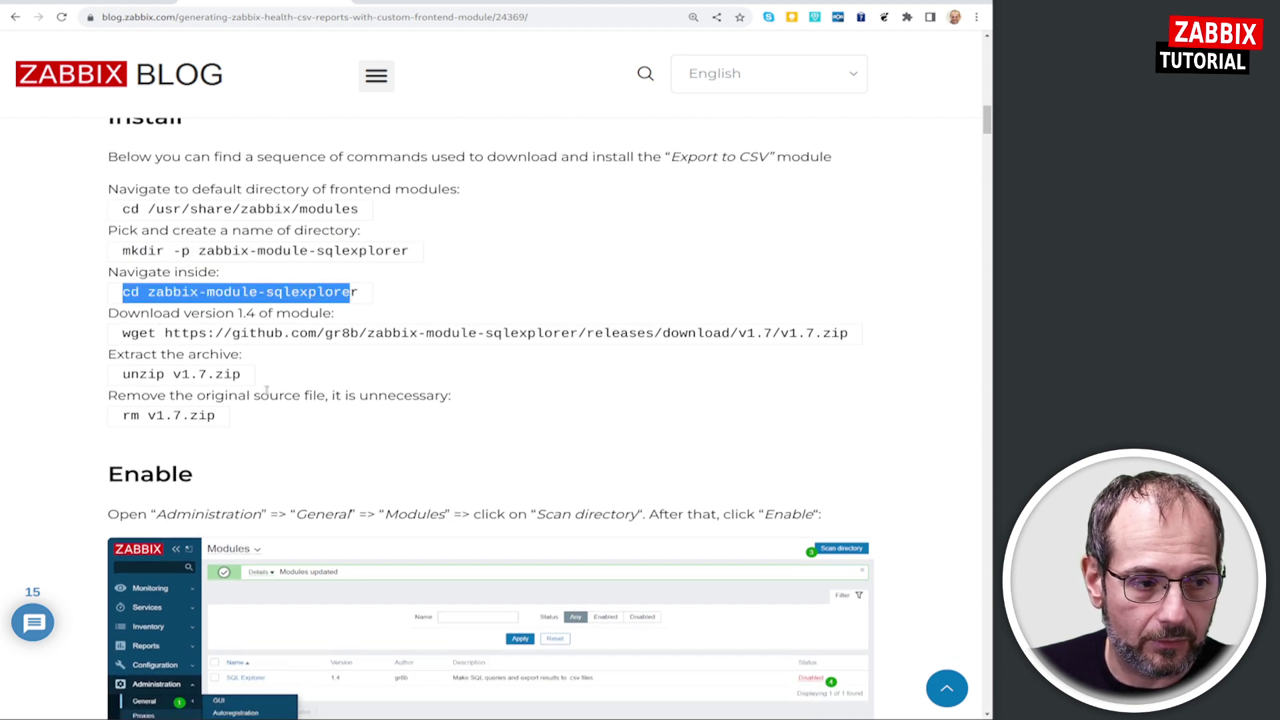
pyautogui.moveTo(124, 333); pyautogui.dragTo(848, 333)
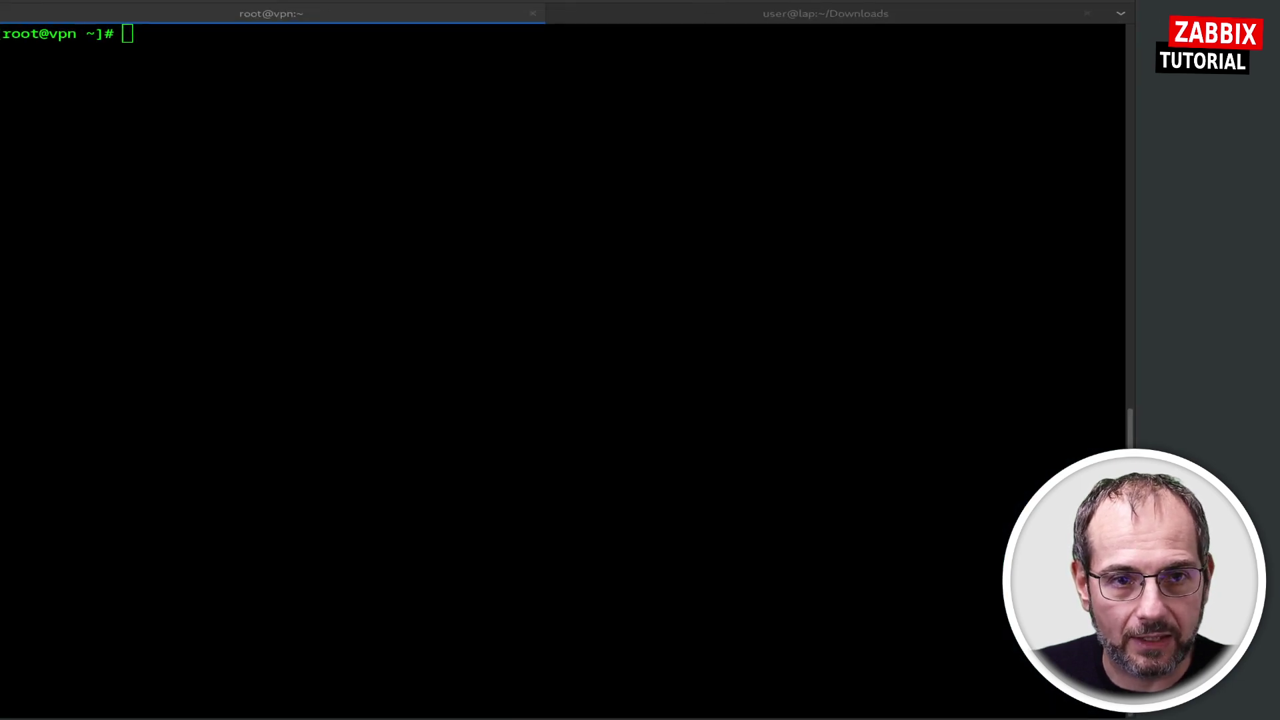
# Run 'rpm -qa|grep zabbix' to list the installed Zabbix 6.0.10 packages.
pyautogui.click(670, 265)
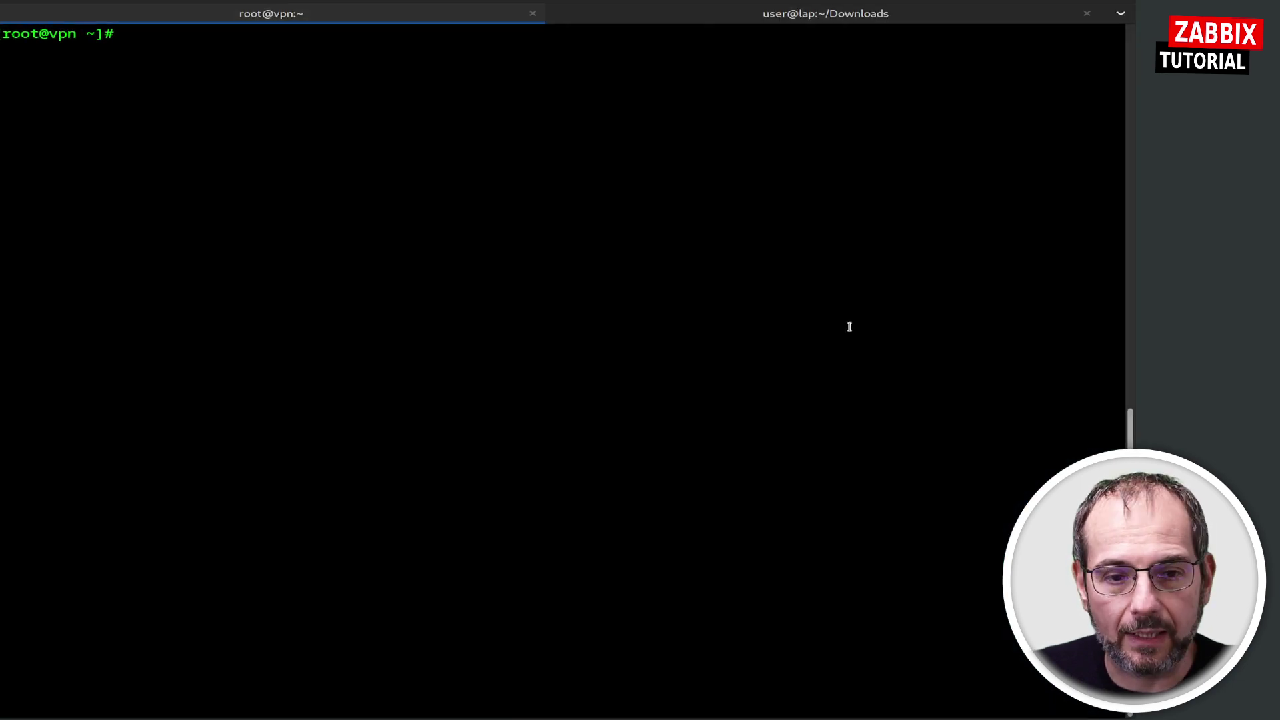
pyautogui.write('rpm ')
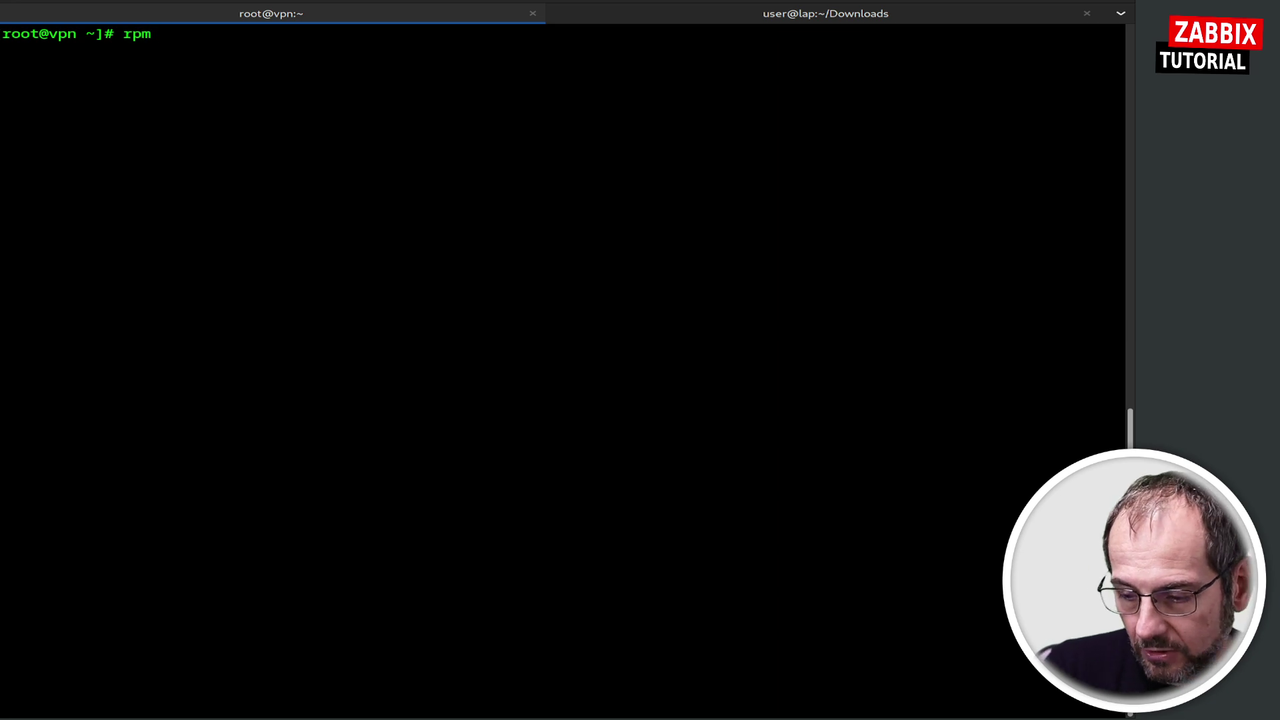
pyautogui.write('-qa|grep z')
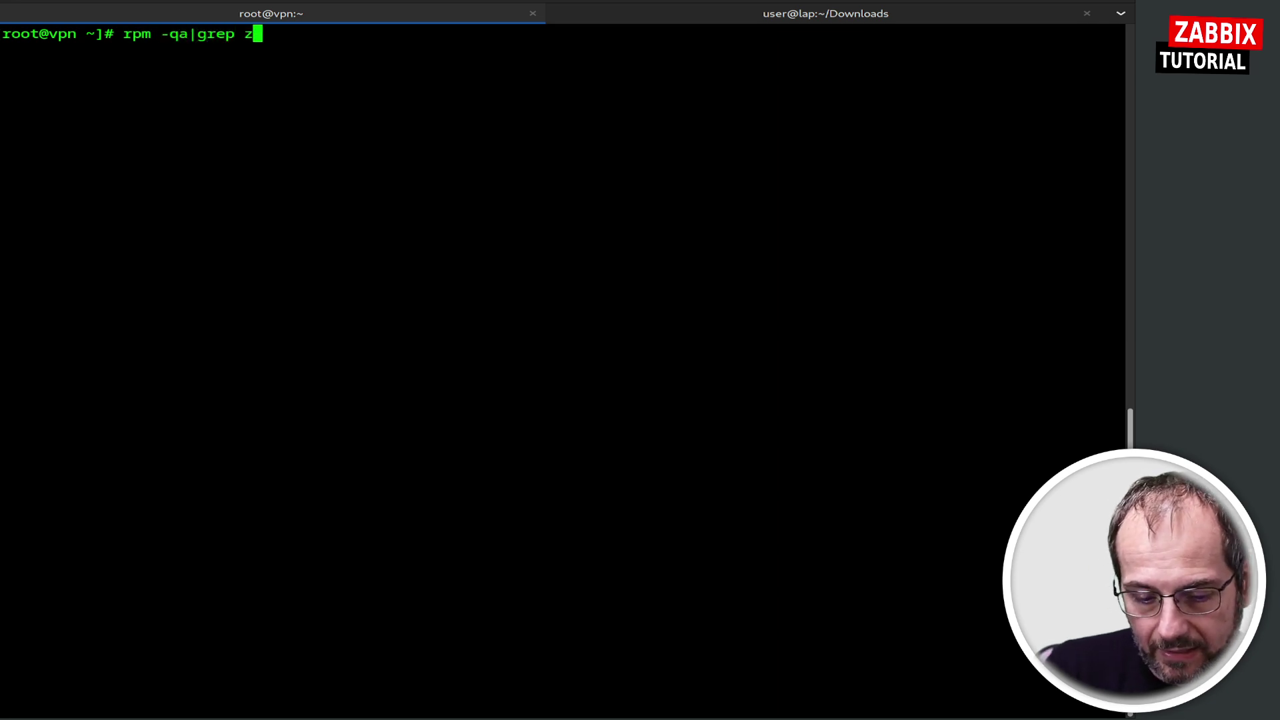
pyautogui.write('abbix')
pyautogui.press('Return')
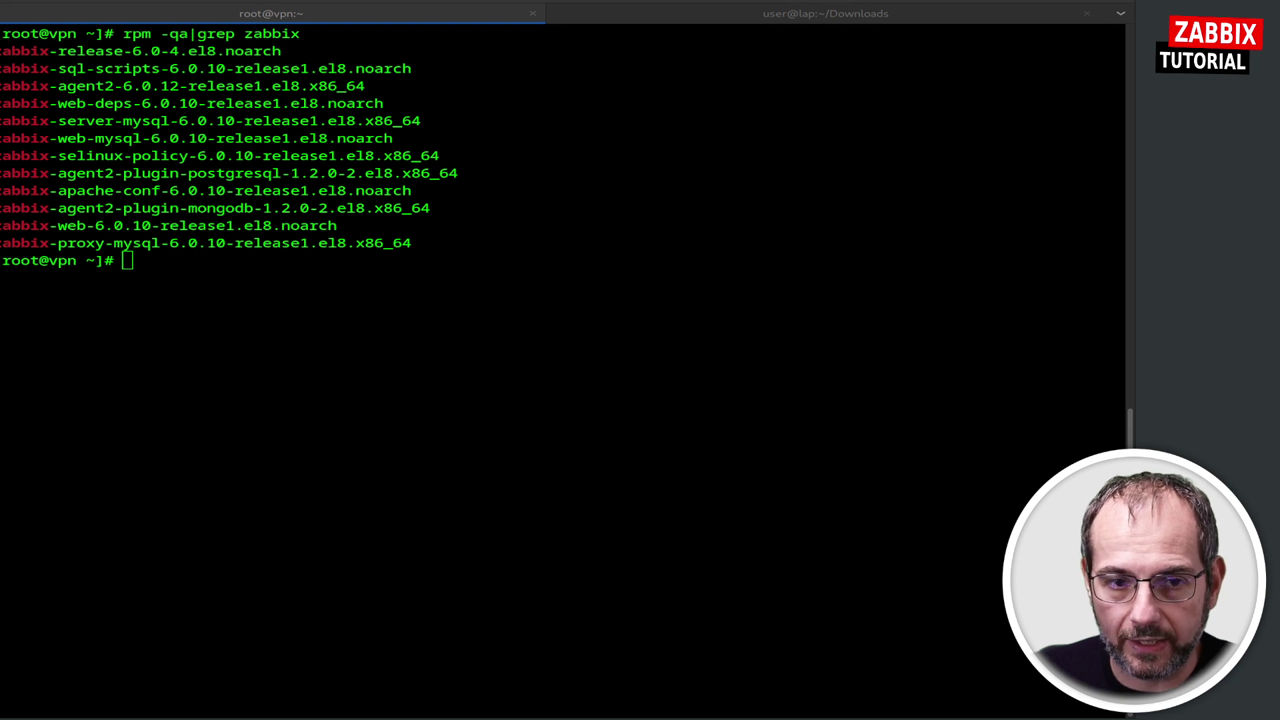
# Go to /usr/share/zabbix and list its contents with ll.
pyautogui.click(272, 405)
pyautogui.write('cd /usr/share/zabbix/modules')
pyautogui.press('Return')
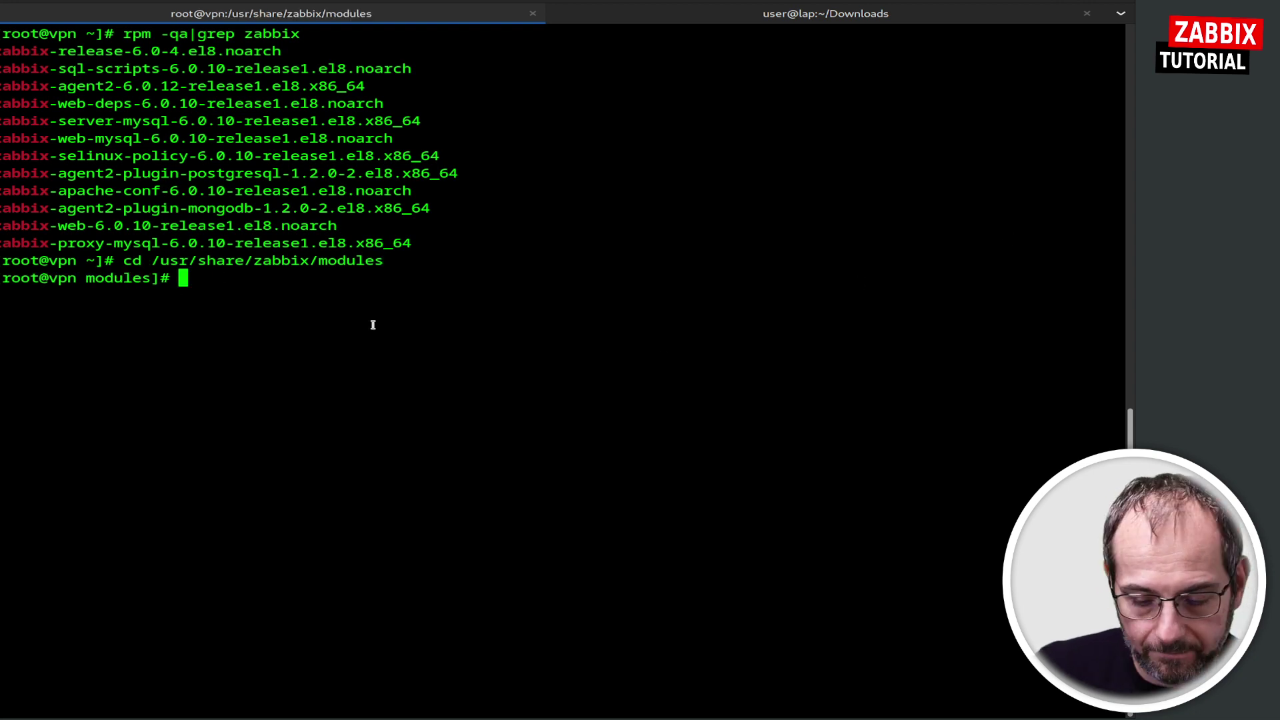
pyautogui.write('cd ..')
pyautogui.press('Return')
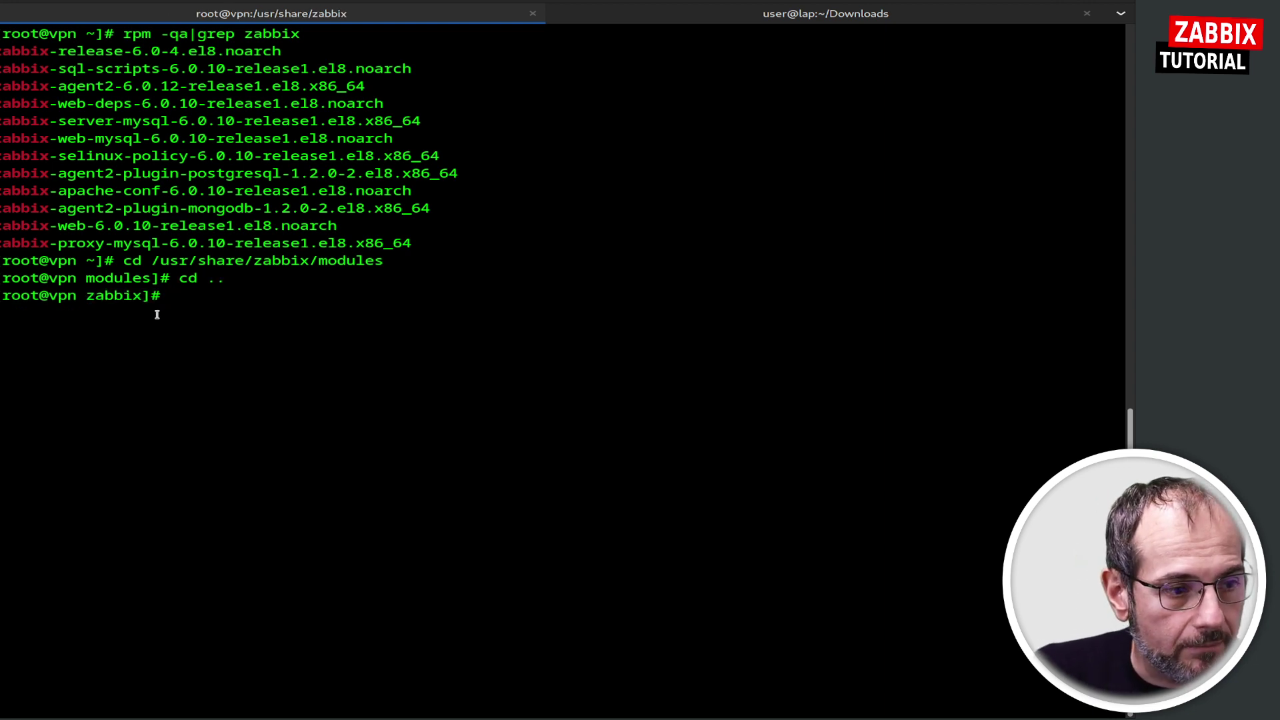
pyautogui.write('ll')
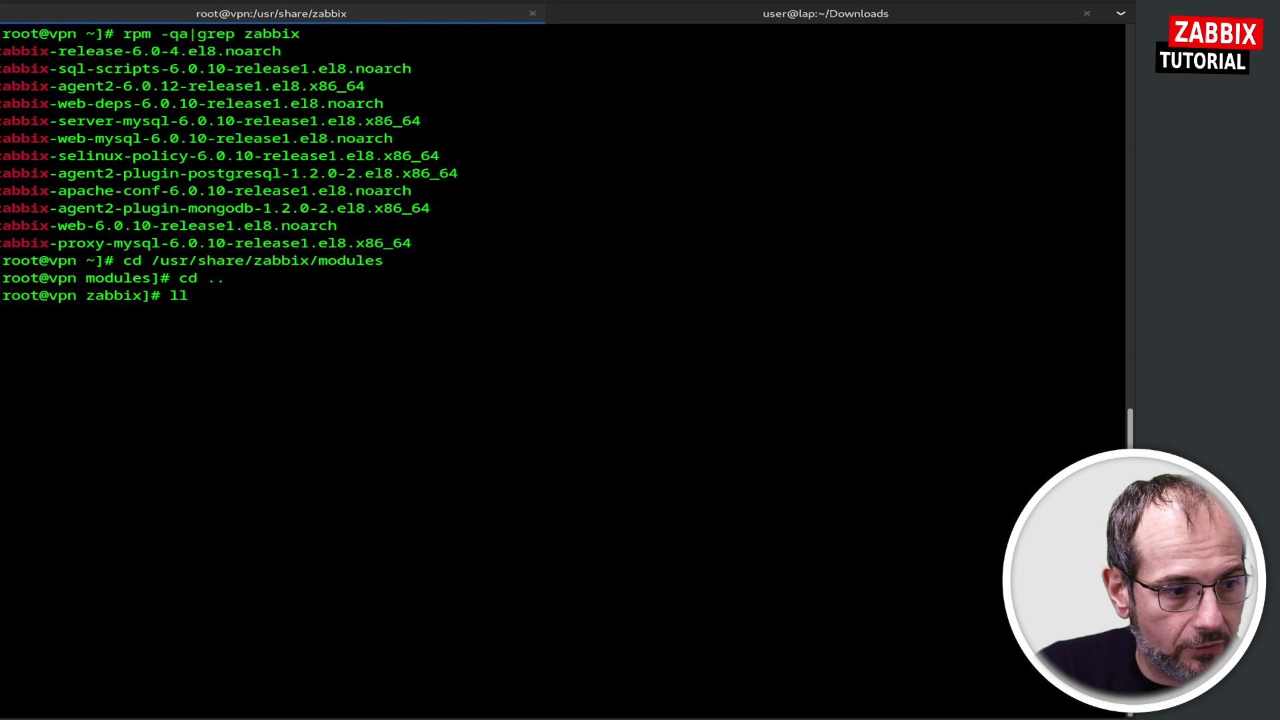
pyautogui.press('Return')
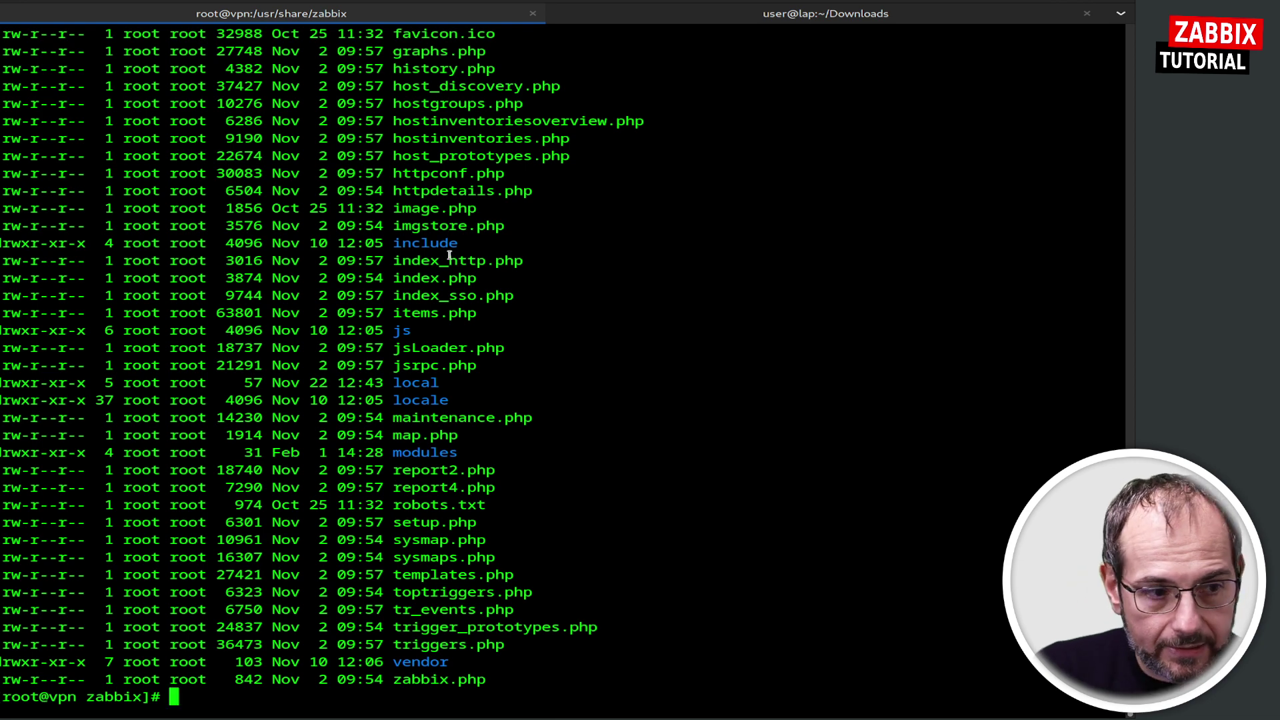
pyautogui.doubleClick(425, 453)
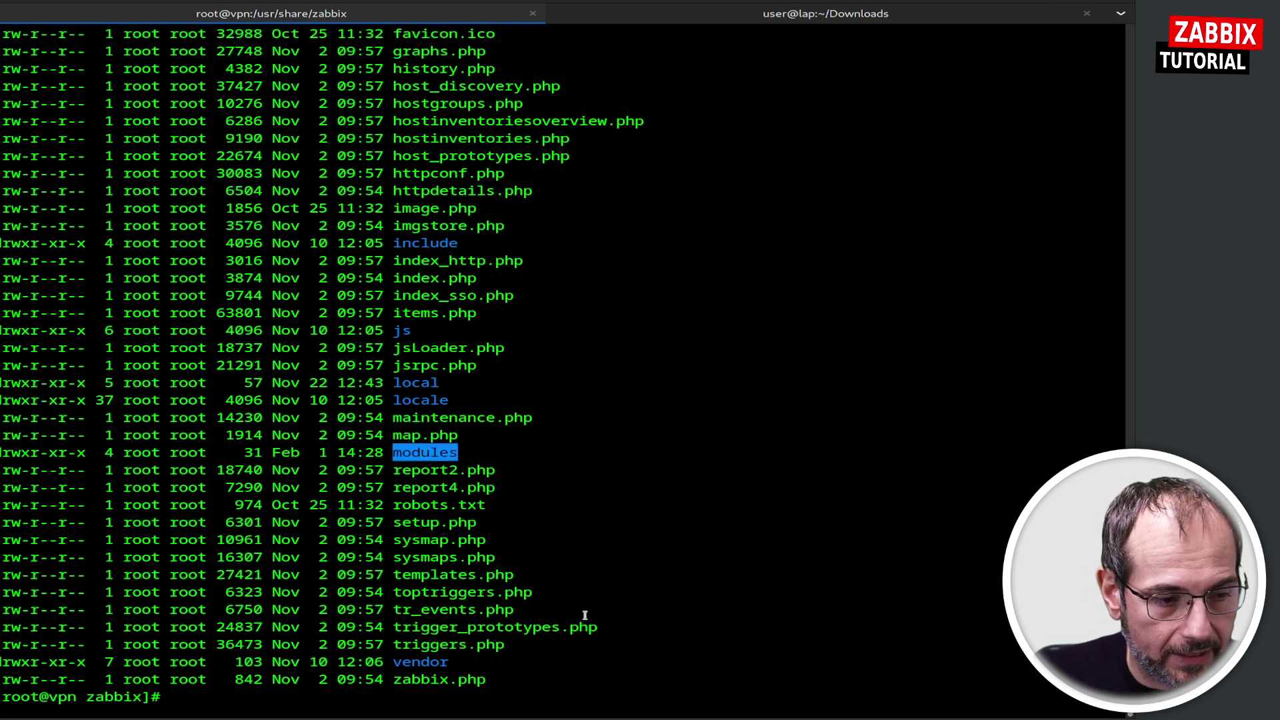
# Enter the modules folder and list its existing ias and ticket modules.
pyautogui.write('cd m')
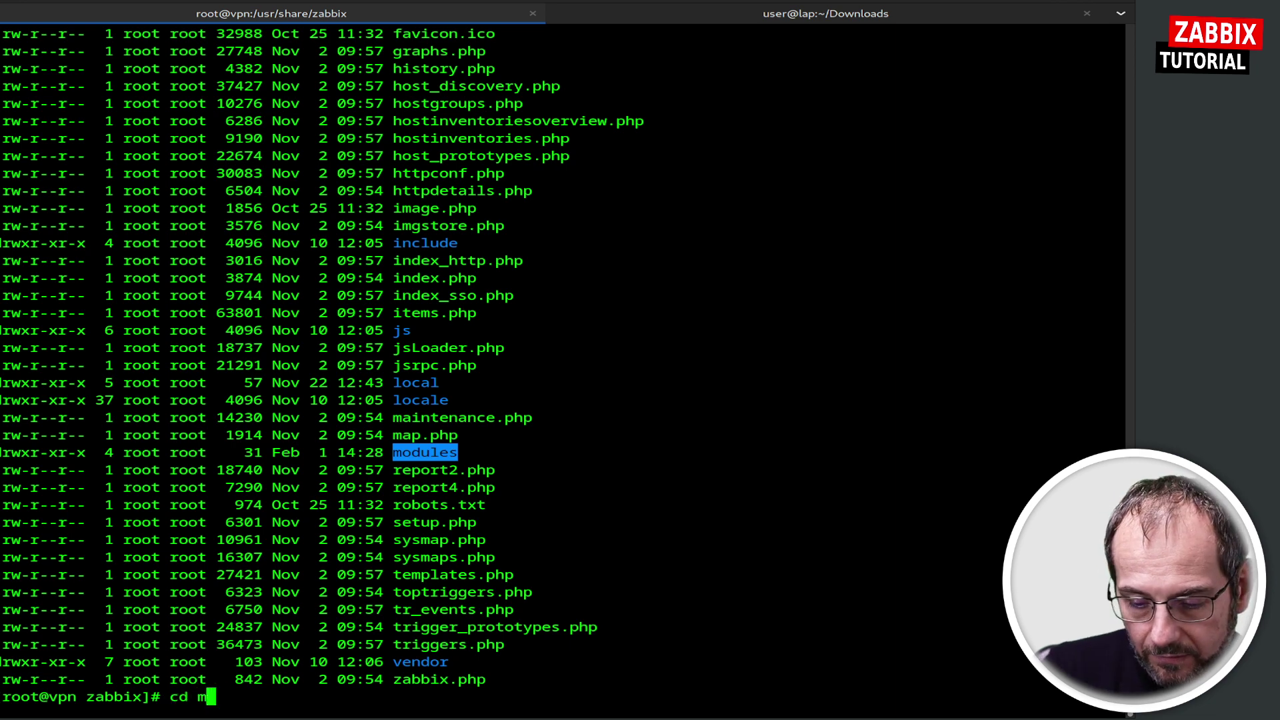
pyautogui.write('od')
pyautogui.press('Tab')
pyautogui.press('Return')
pyautogui.write('ll')
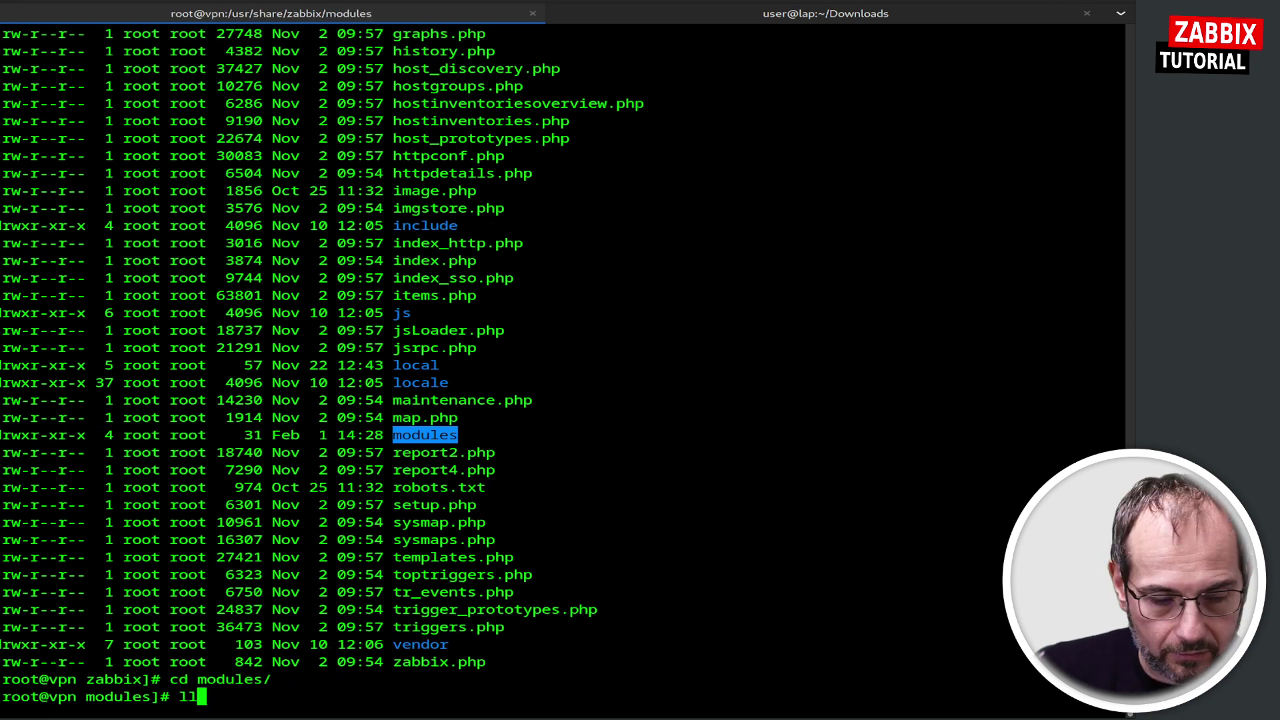
pyautogui.press('Return')
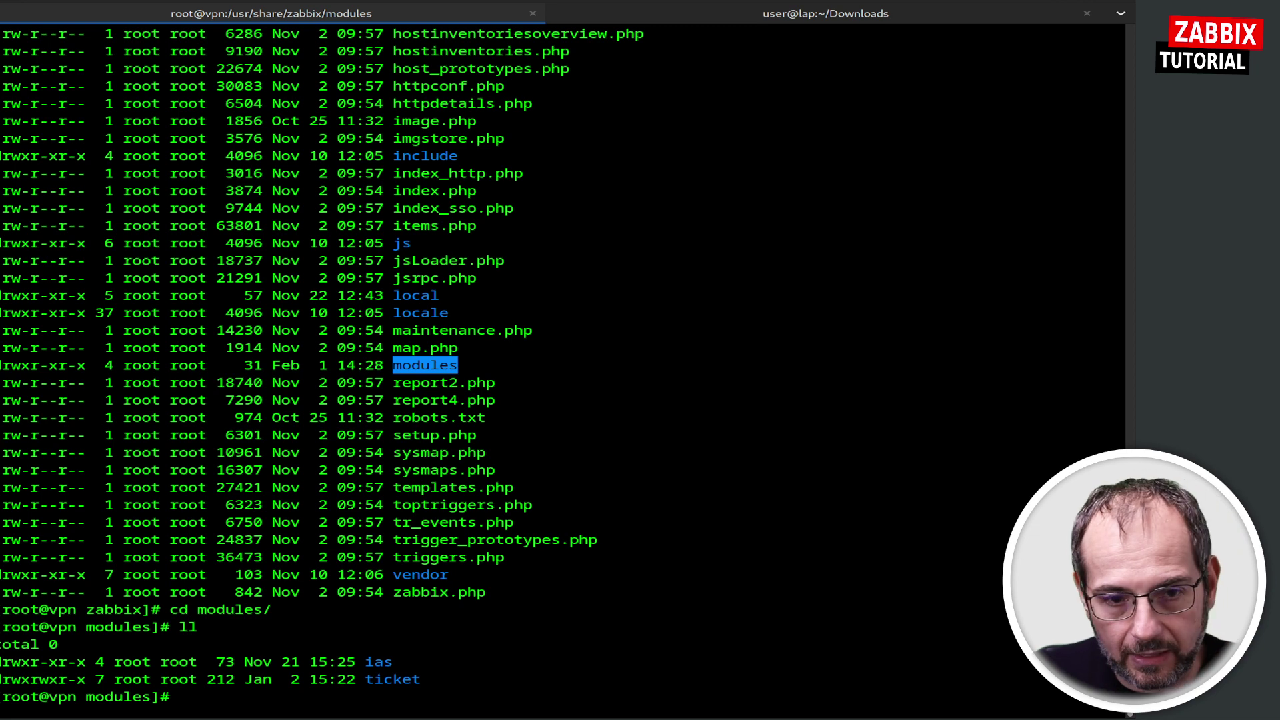
# Create the module folder with 'mkdir -p zabbix-module-sqlexplorer'.
pyautogui.hotkey('alt', 'Tab')
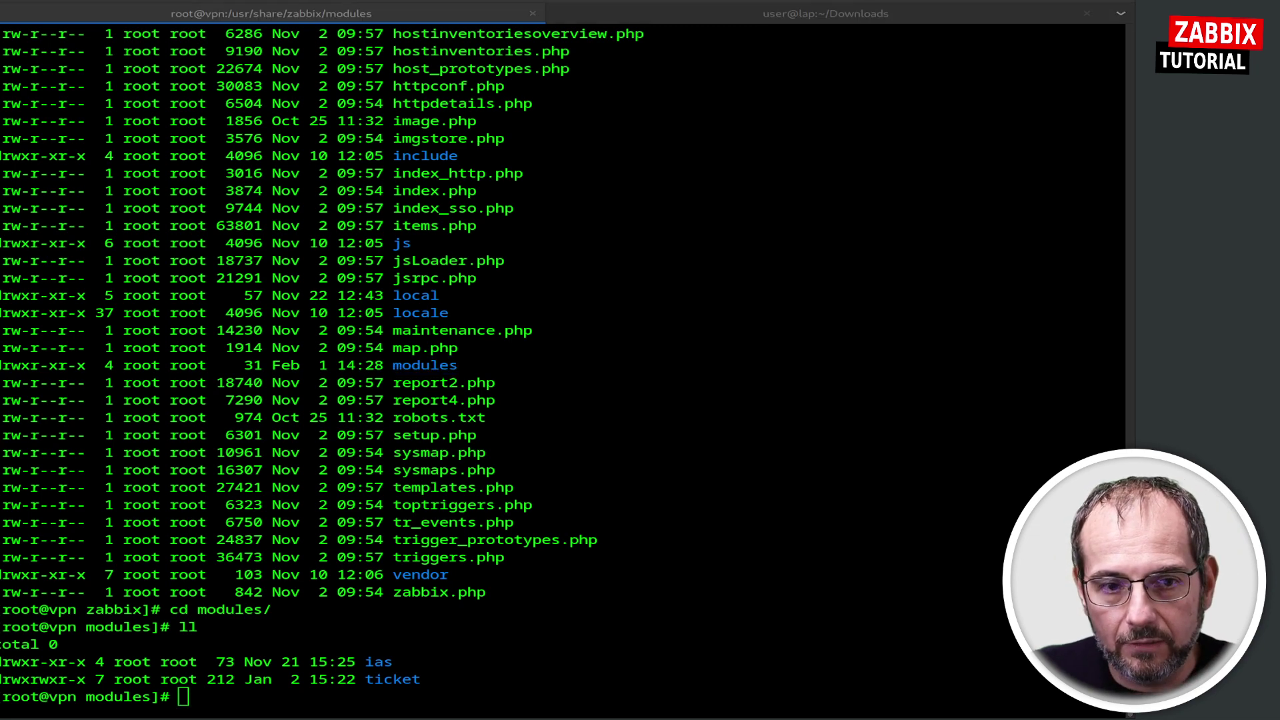
pyautogui.click(634, 497)
pyautogui.write('mkdir -p zabbix-module-sqlexplorer')
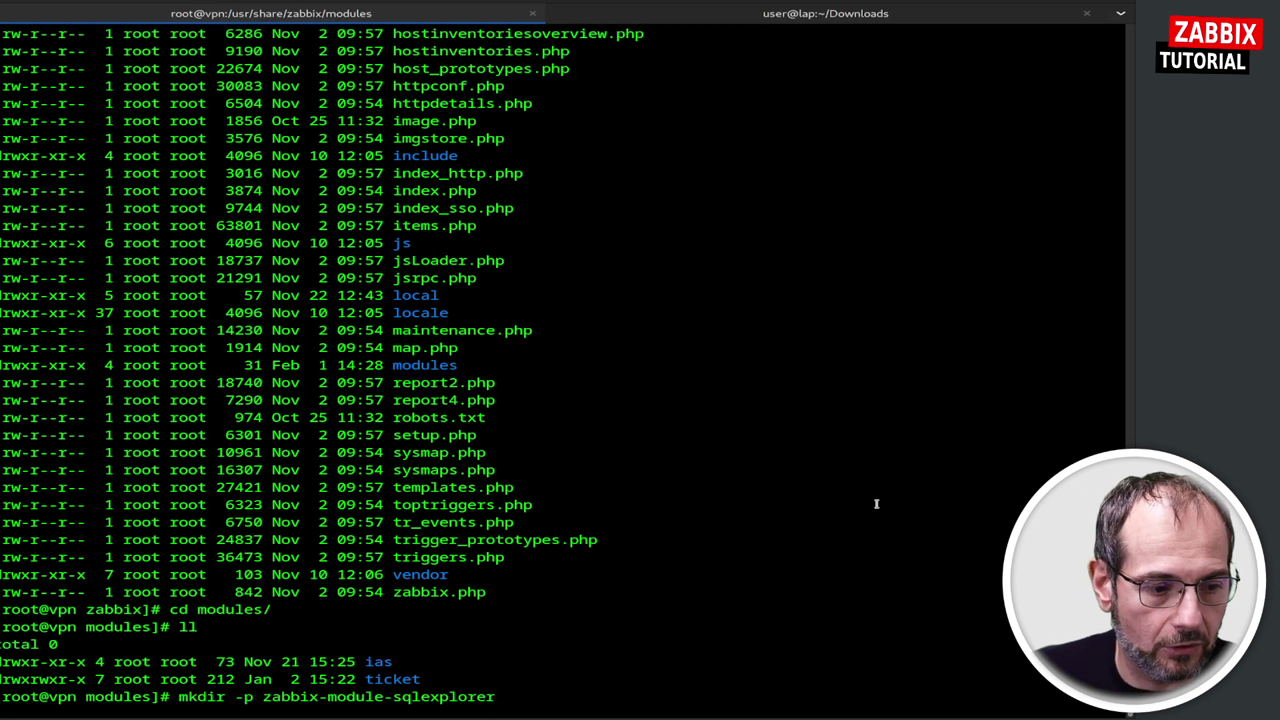
pyautogui.press('Return')
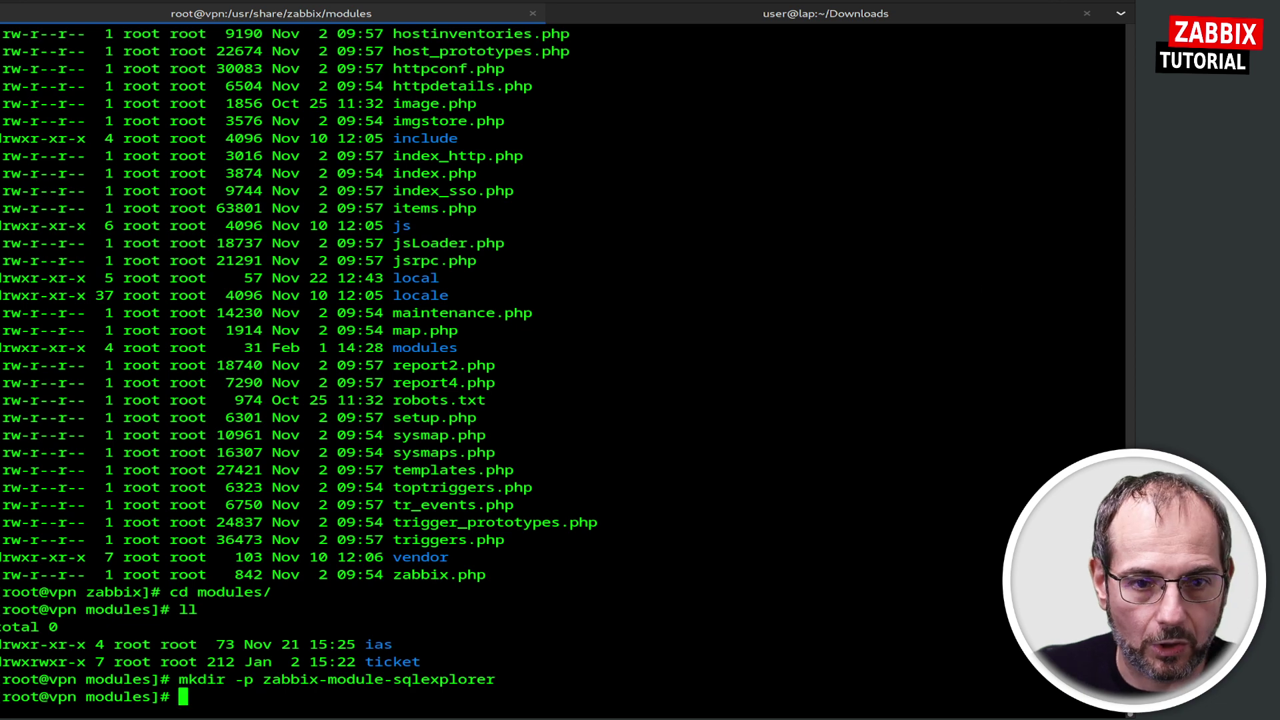
# Enter zabbix-module-sqlexplorer and download v1.7.zip with the pasted wget command.
pyautogui.write('cd ')
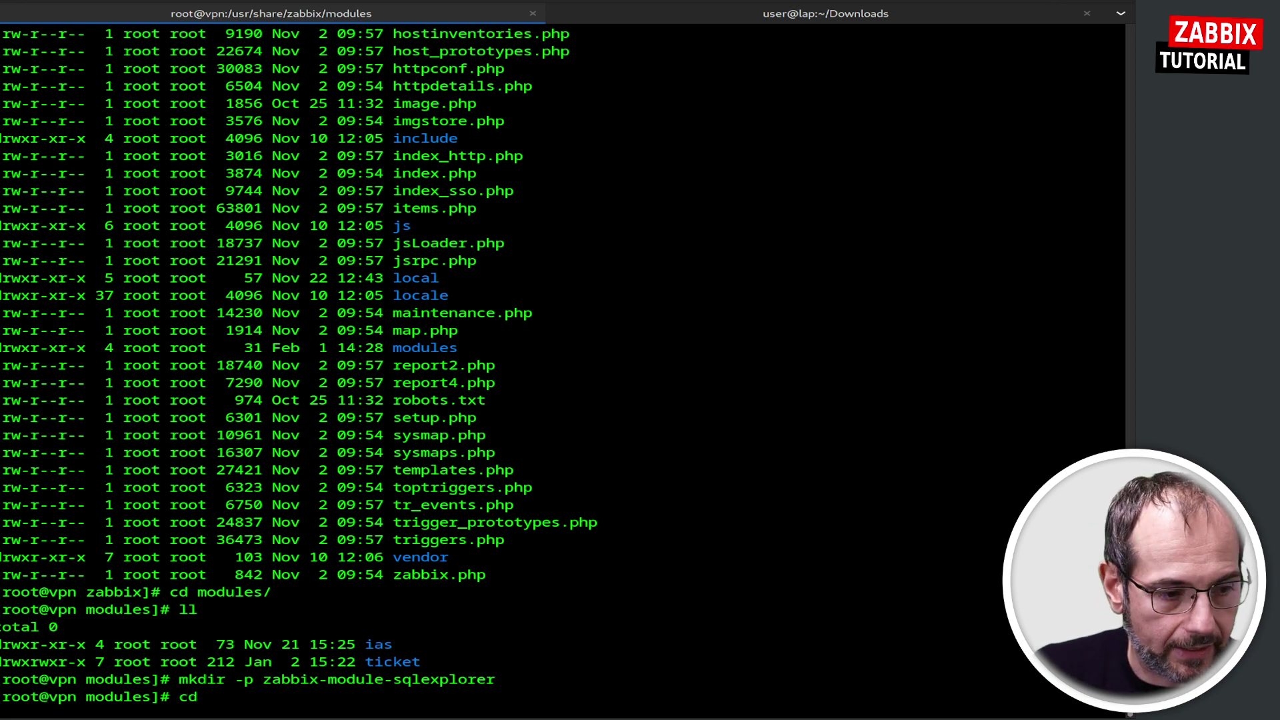
pyautogui.write('z')
pyautogui.press('Tab')
pyautogui.press('Return')
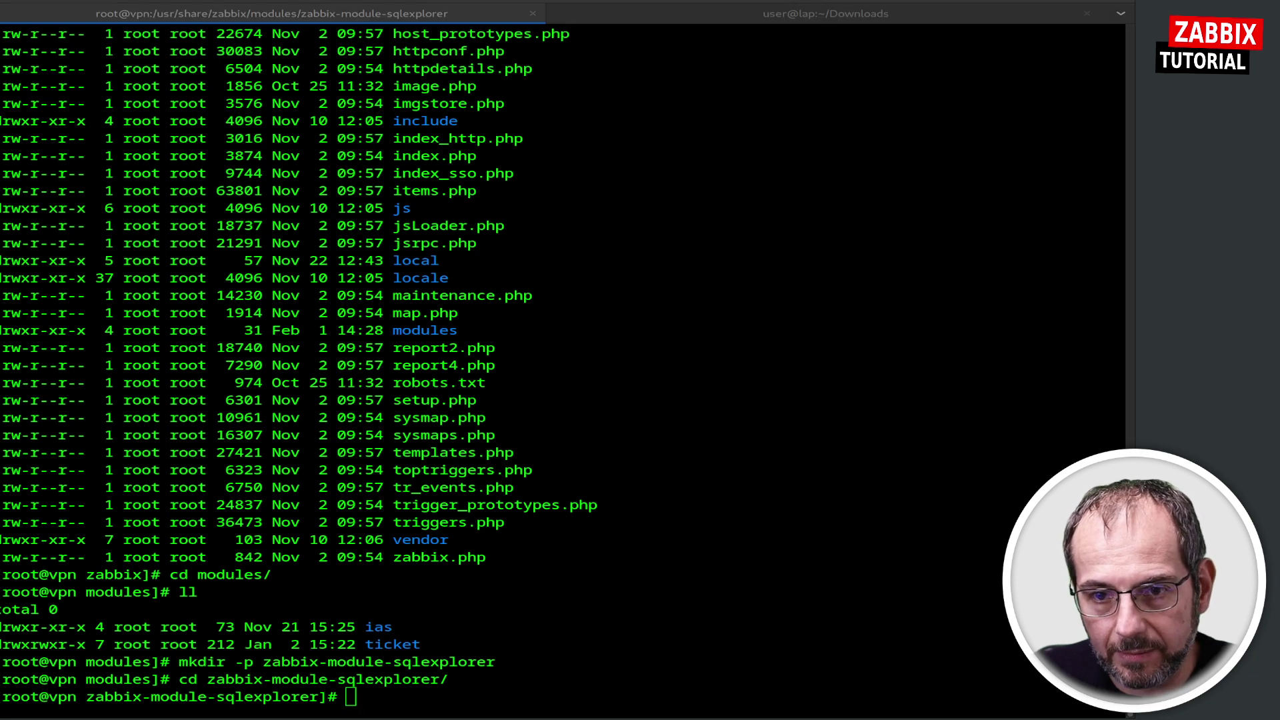
pyautogui.hotkey('ctrl', 'shift', 'v')
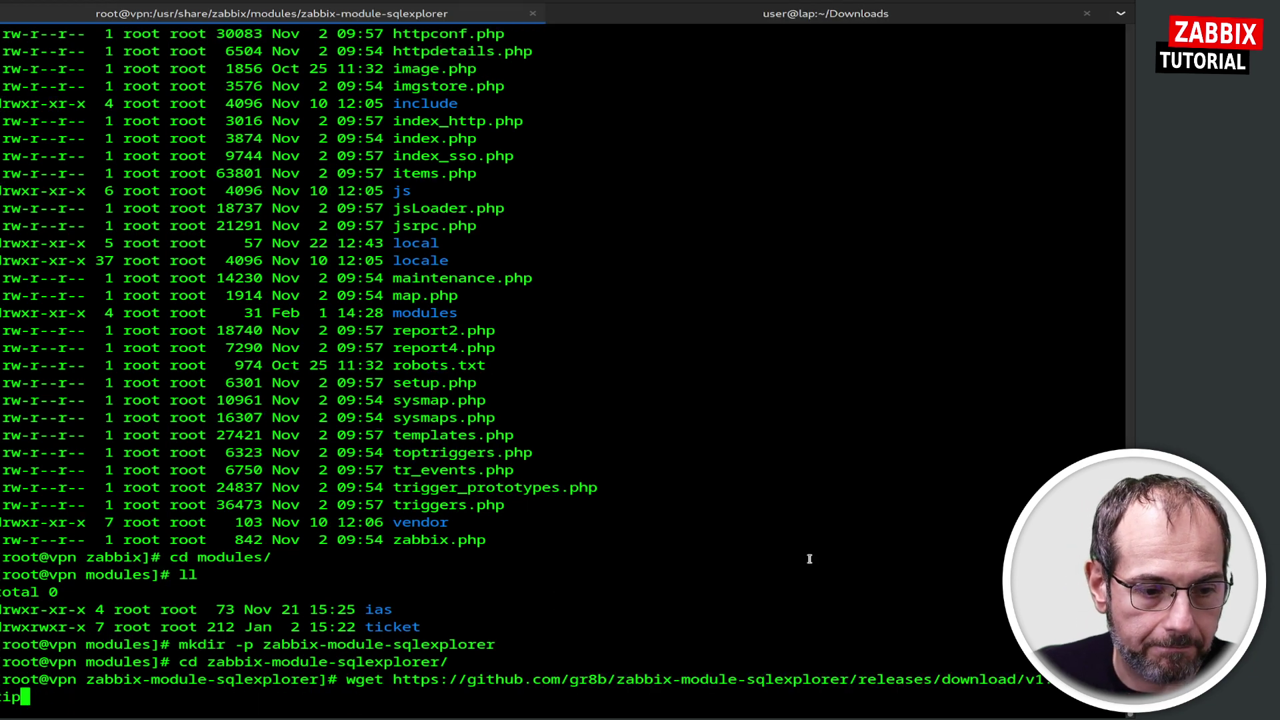
pyautogui.press('Return')
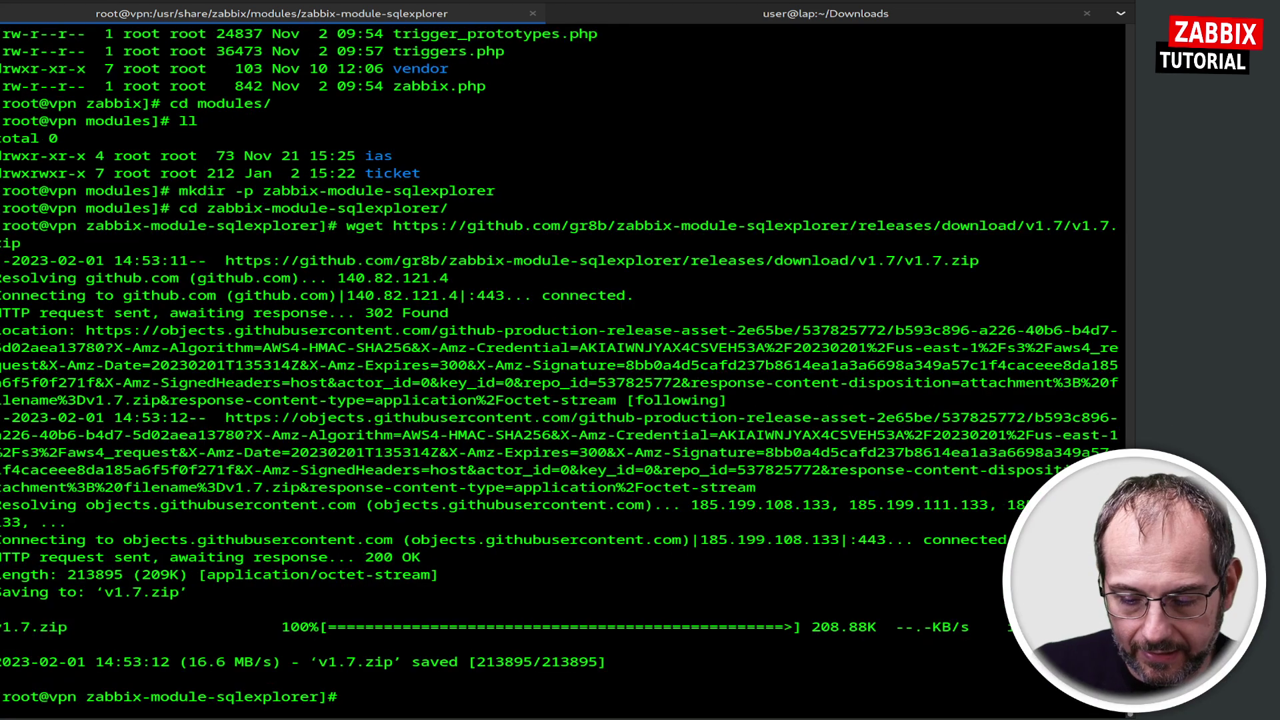
pyautogui.write('ll')
pyautogui.press('Return')
# Unzip v1.7.zip, delete the archive, and list the extracted module files.
pyautogui.write('u')
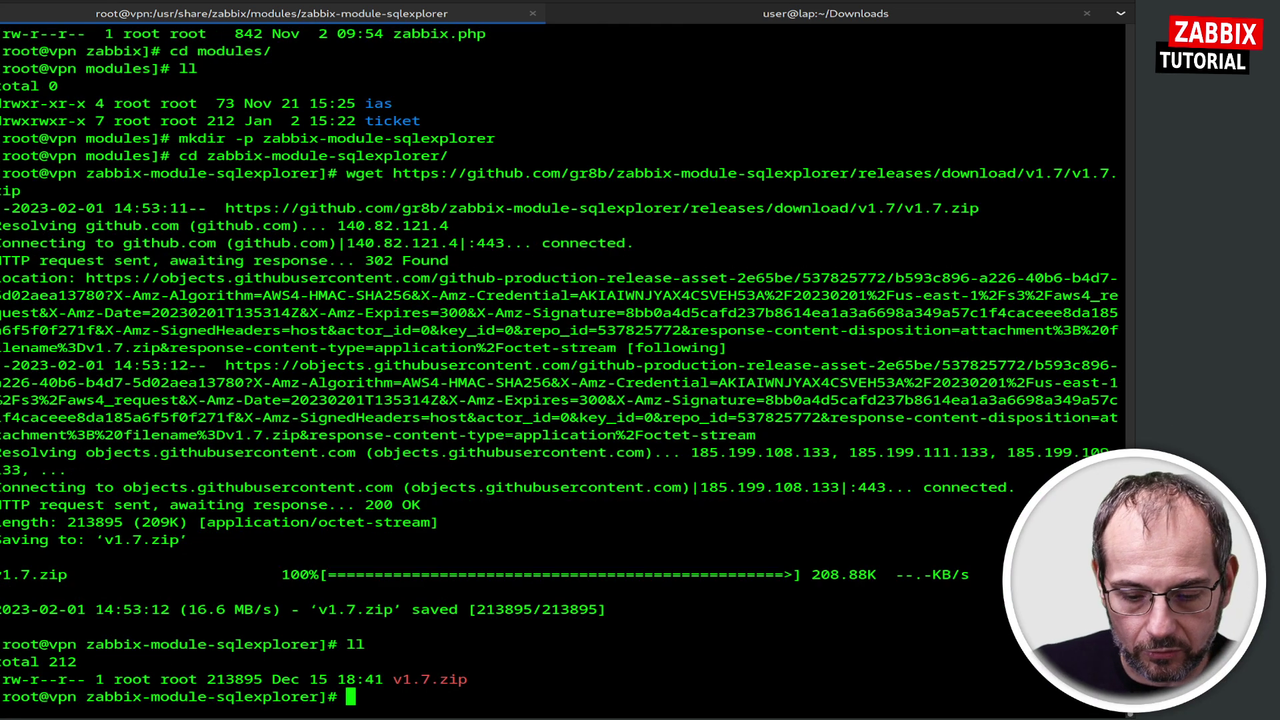
pyautogui.write('nzip')
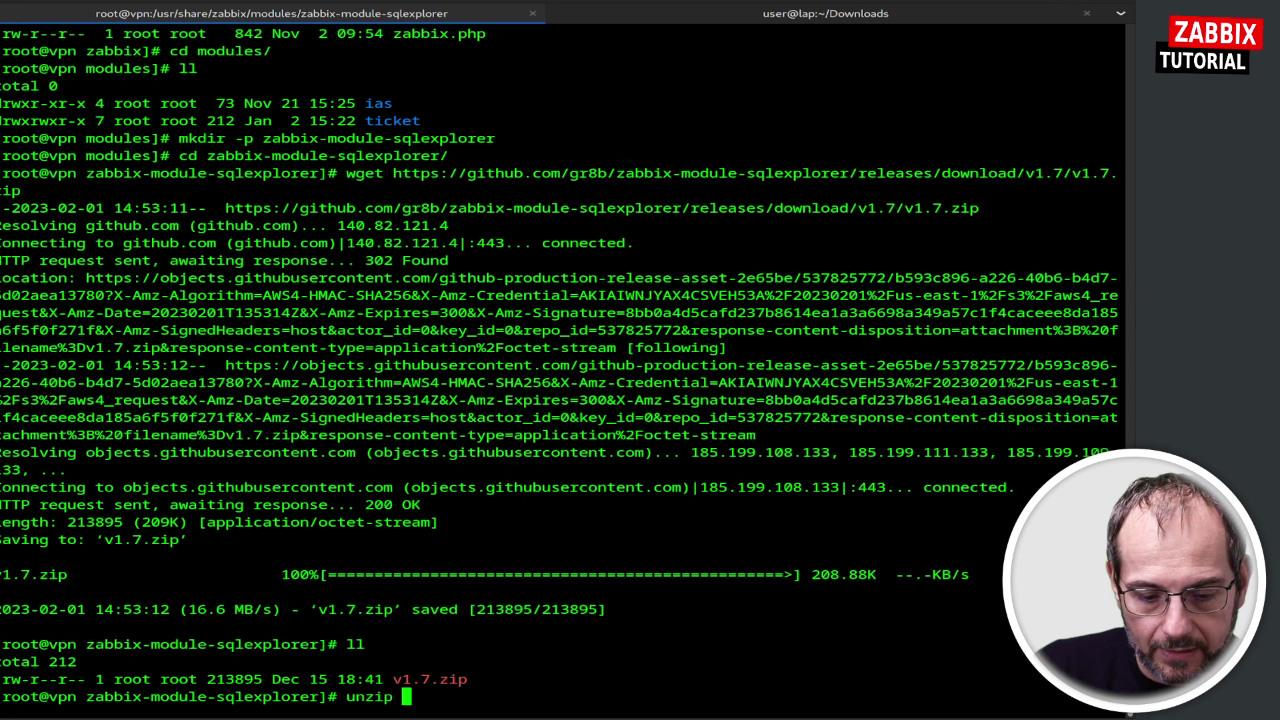
pyautogui.write(' v1.7.zip')
pyautogui.press('Return')
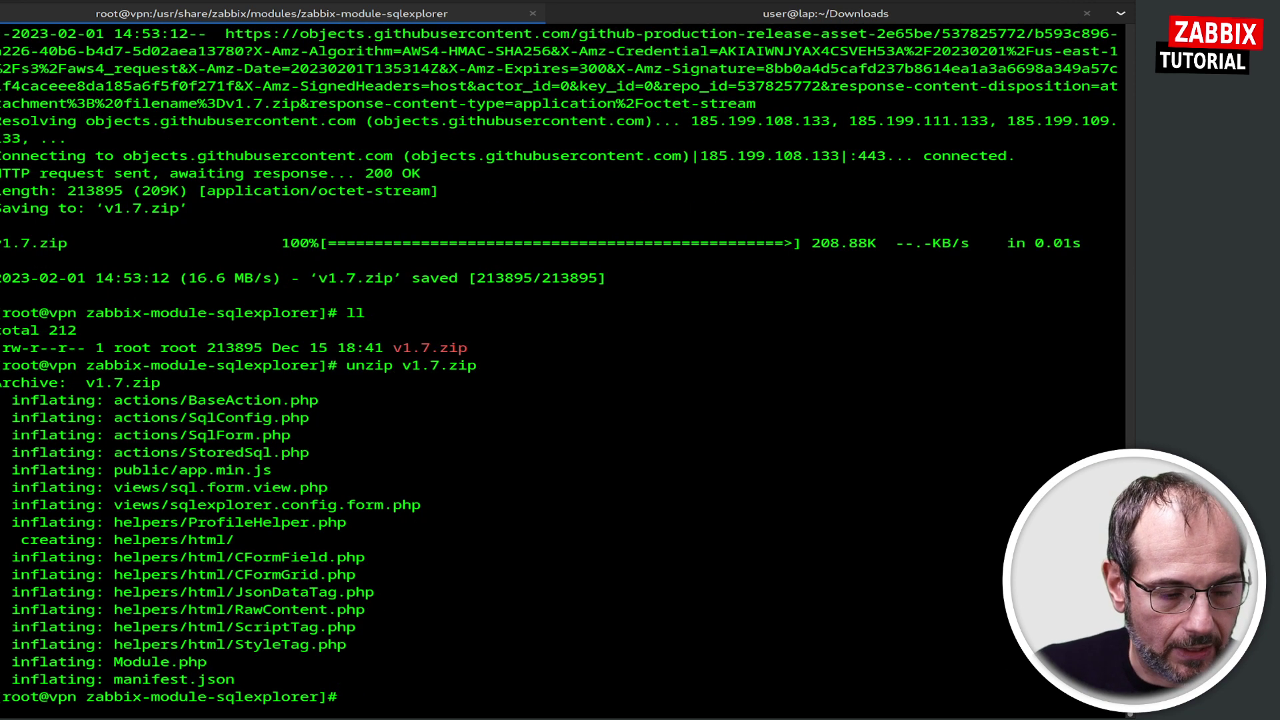
pyautogui.write('rm ')
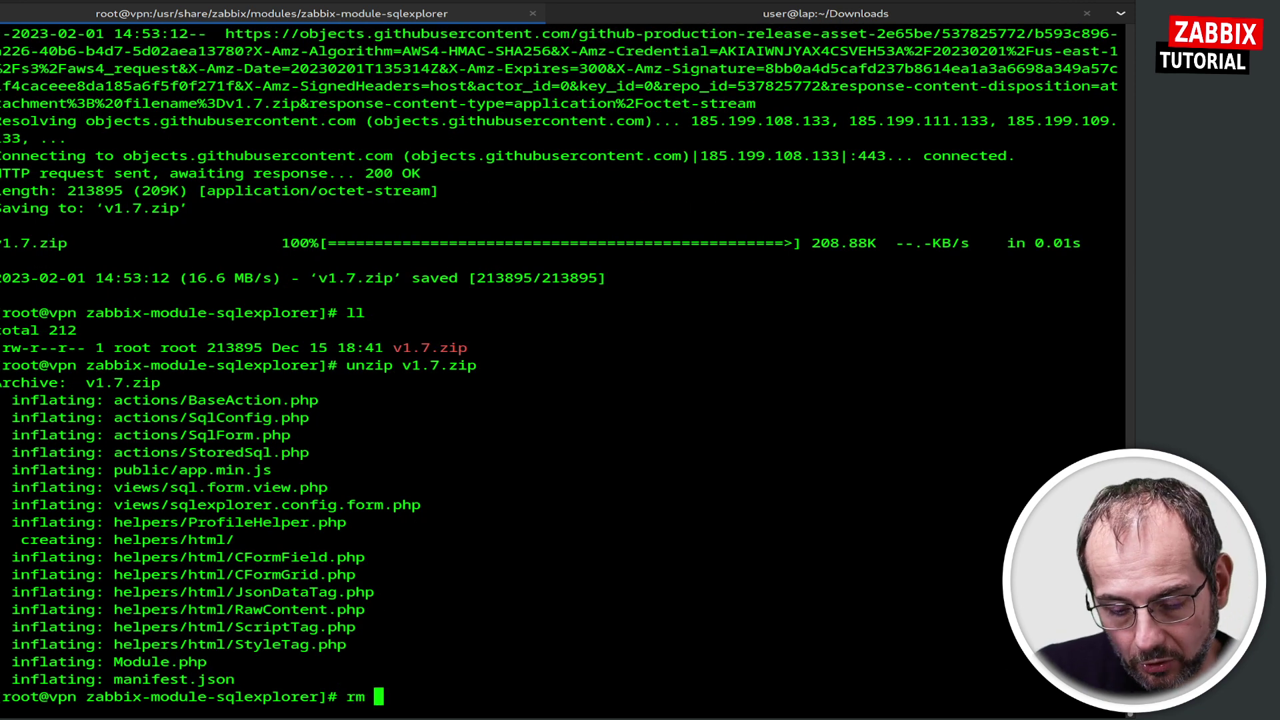
pyautogui.write('v1')
pyautogui.press('Tab')
pyautogui.press('Return')
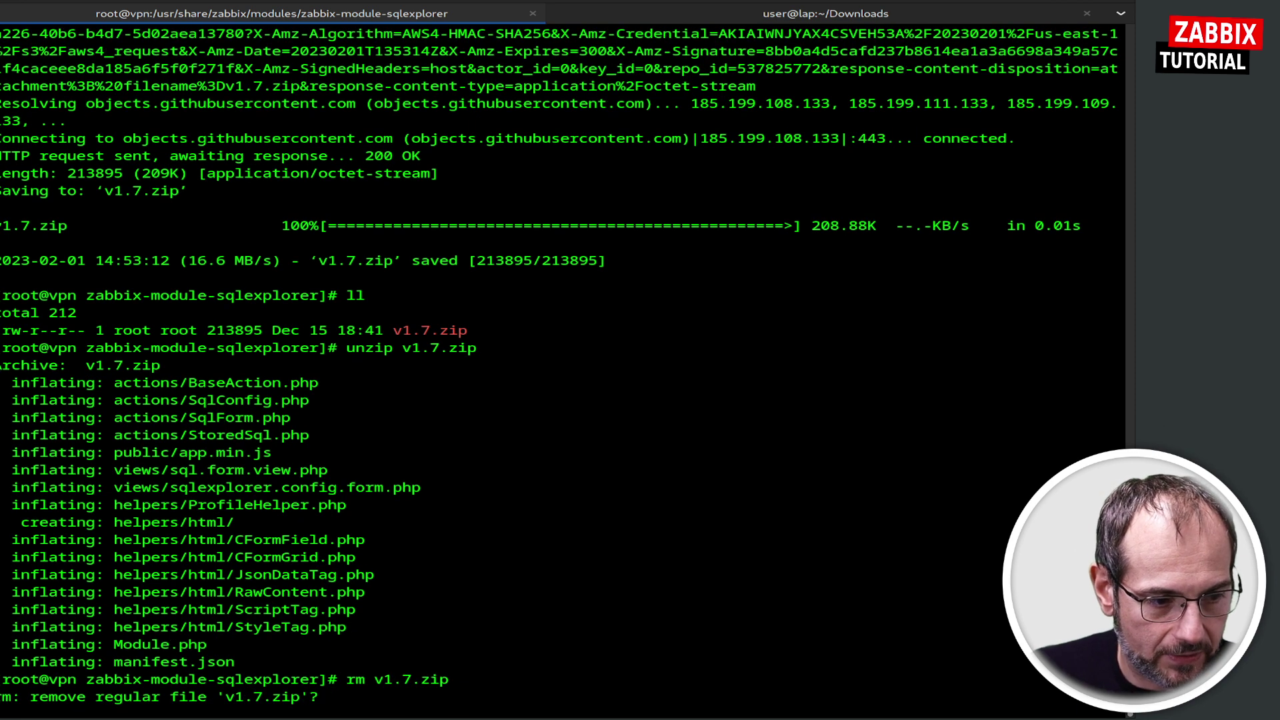
pyautogui.write('y')
pyautogui.press('Return')
pyautogui.write('l')
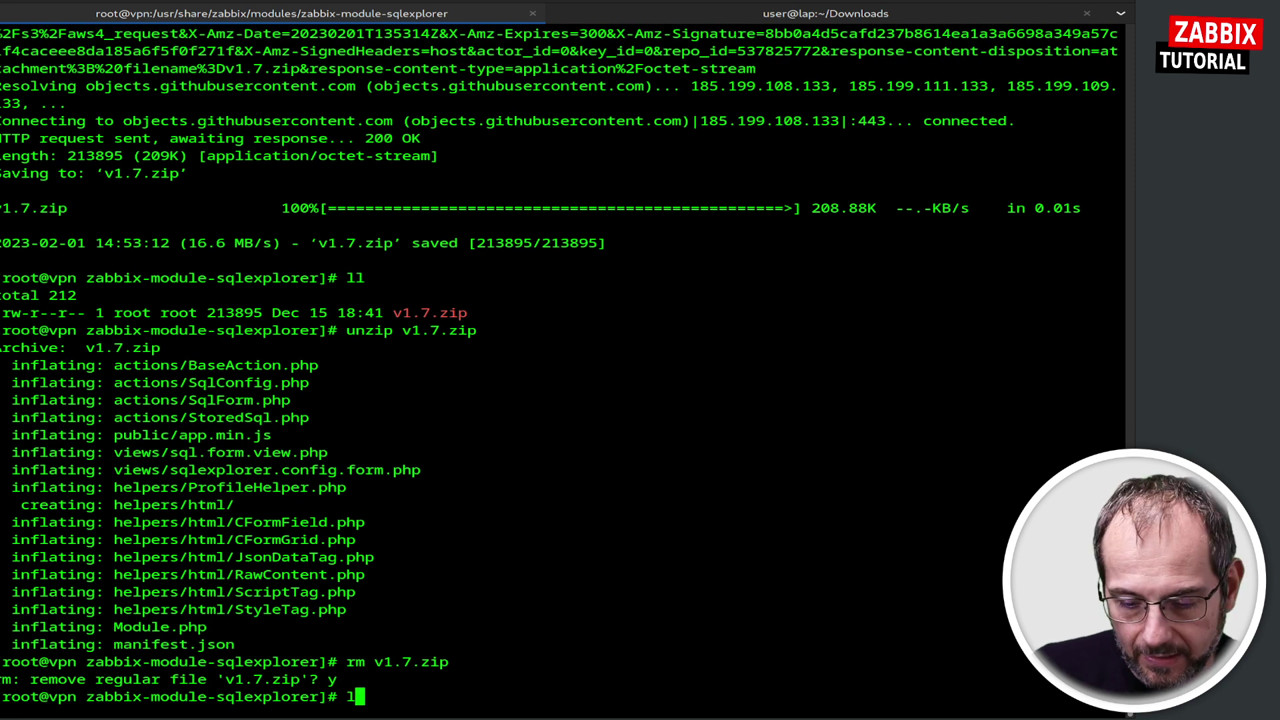
pyautogui.write('l')
pyautogui.press('Return')
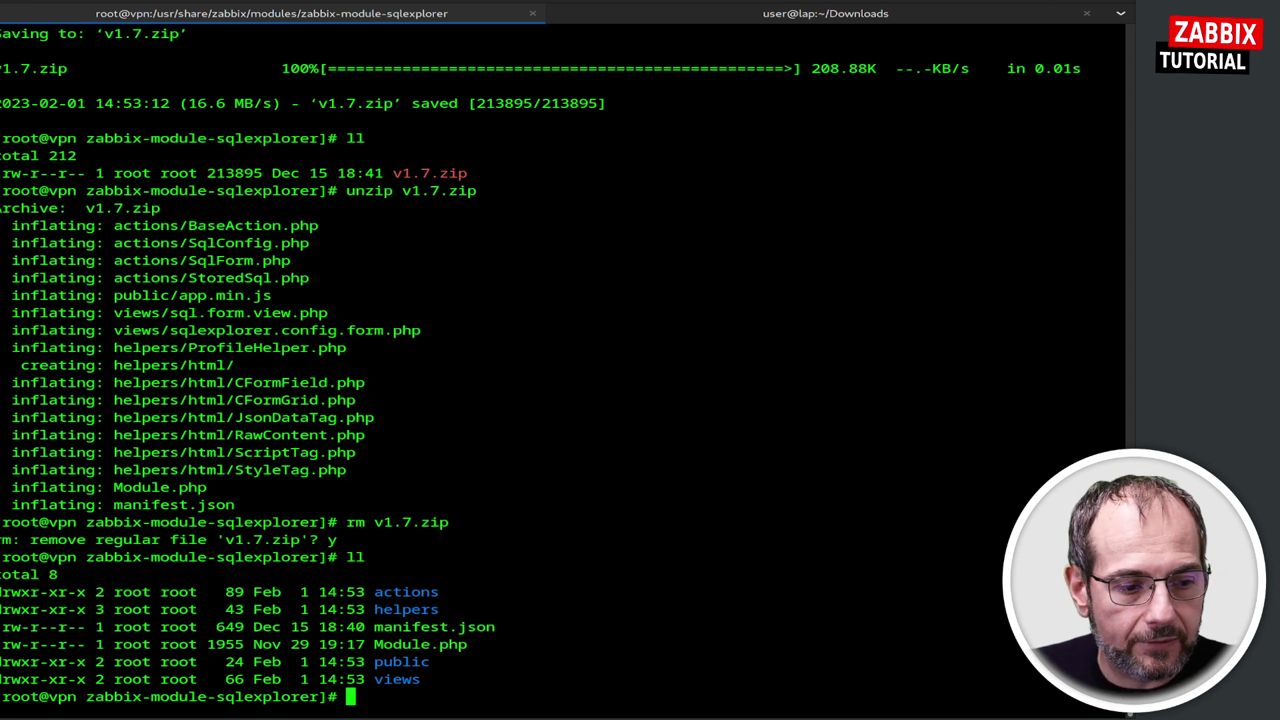
# Switch from the terminal to the browser's Zabbix dashboard tab.
pyautogui.hotkey('alt', 'Tab')
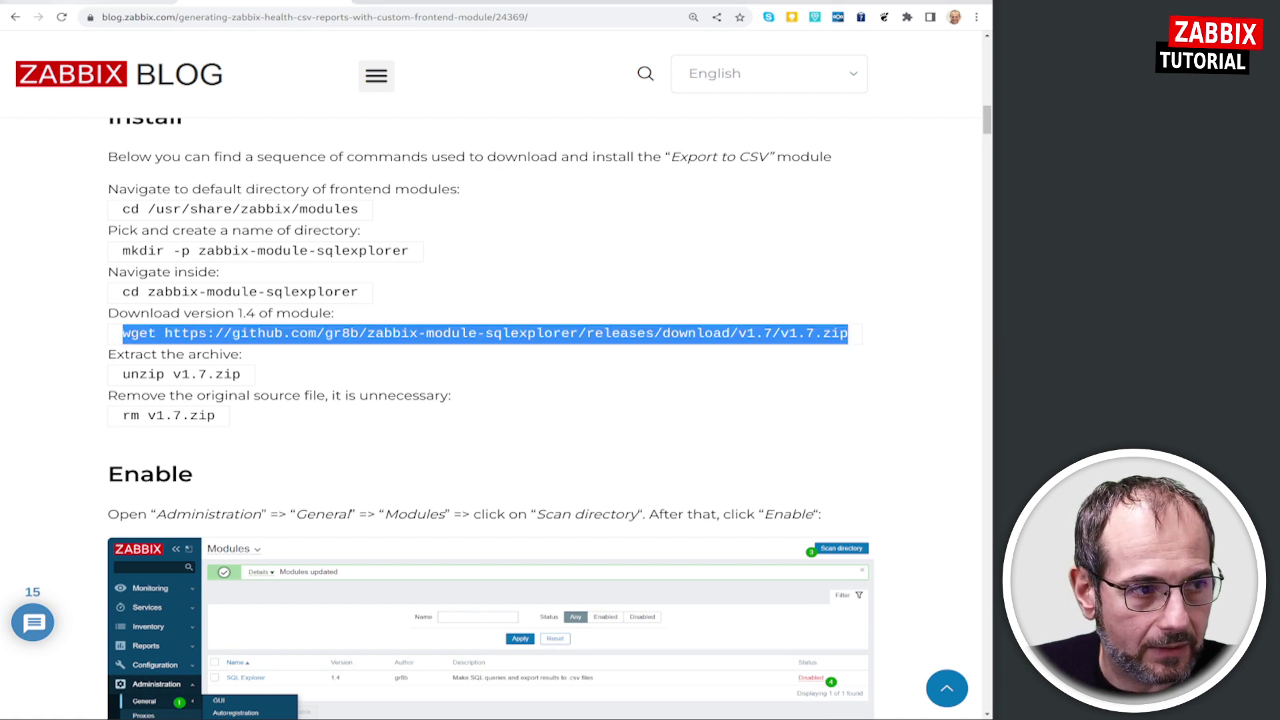
pyautogui.click(96, 2)
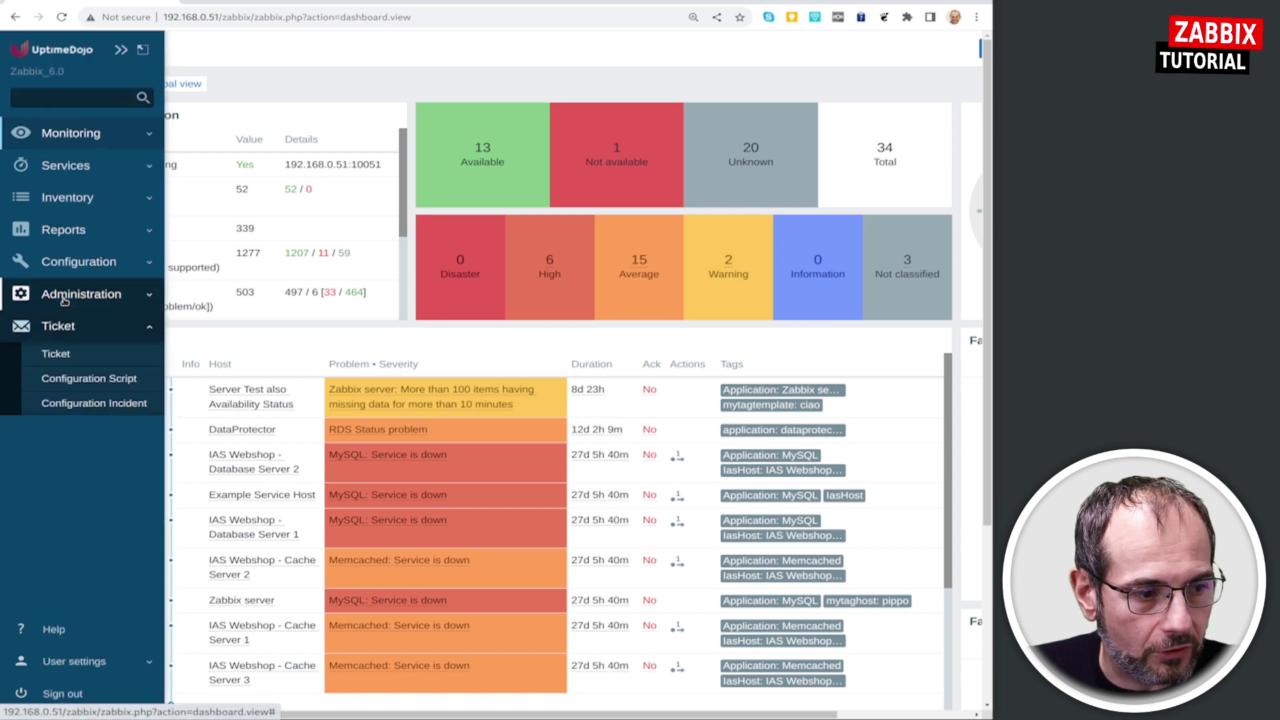
# Open Administration > General > Modules and locate the SQL Explorer entry.
pyautogui.click(67, 296)
pyautogui.click(69, 326)
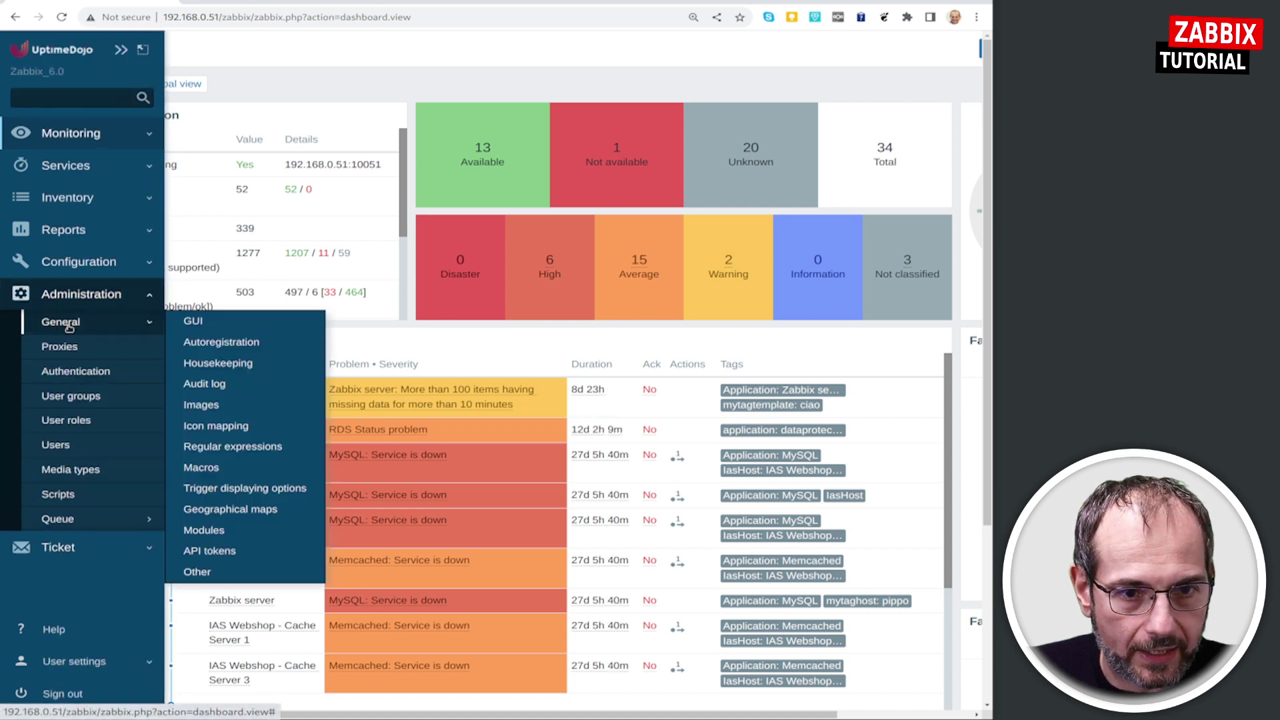
pyautogui.click(208, 532)
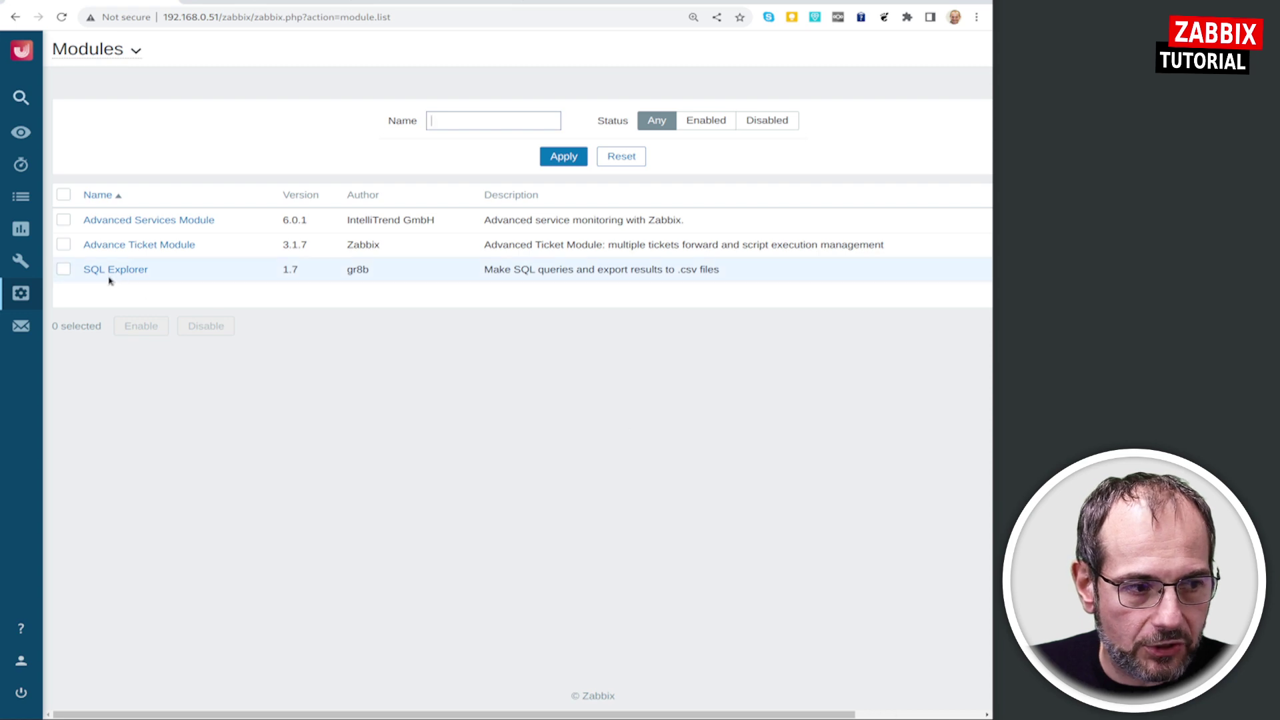
pyautogui.moveTo(83, 275); pyautogui.dragTo(169, 277)
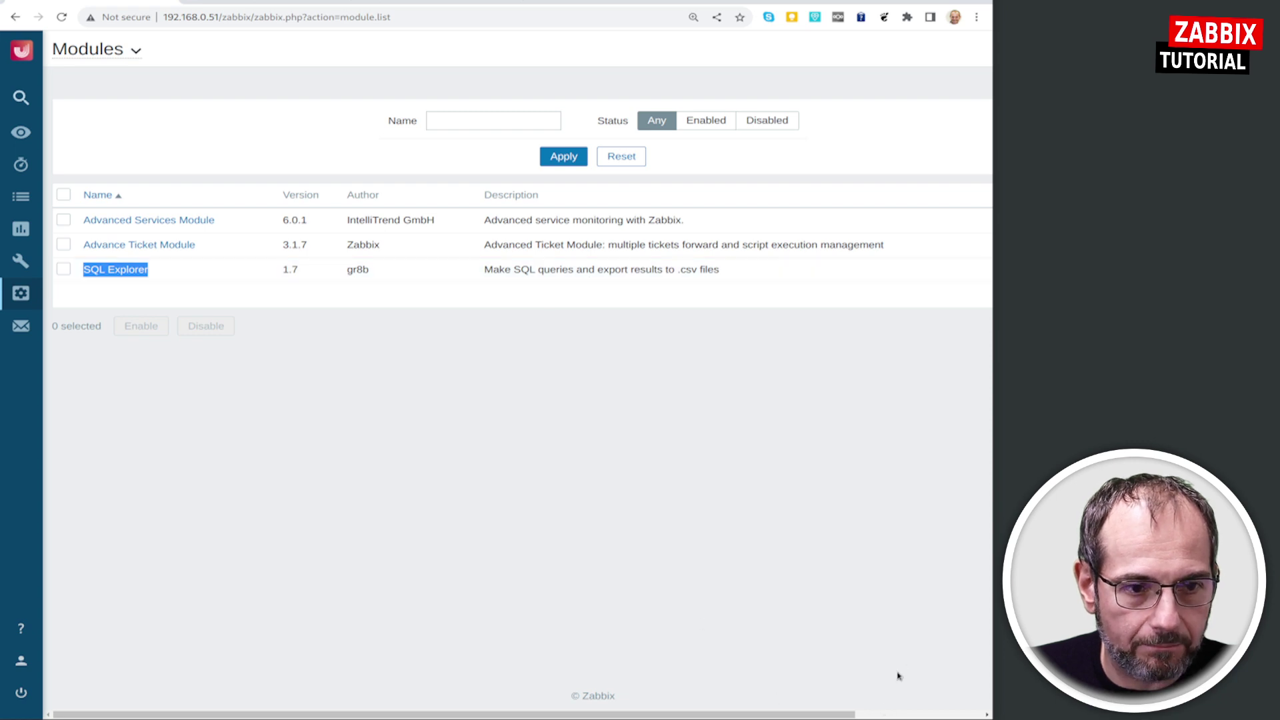
pyautogui.click(891, 716)
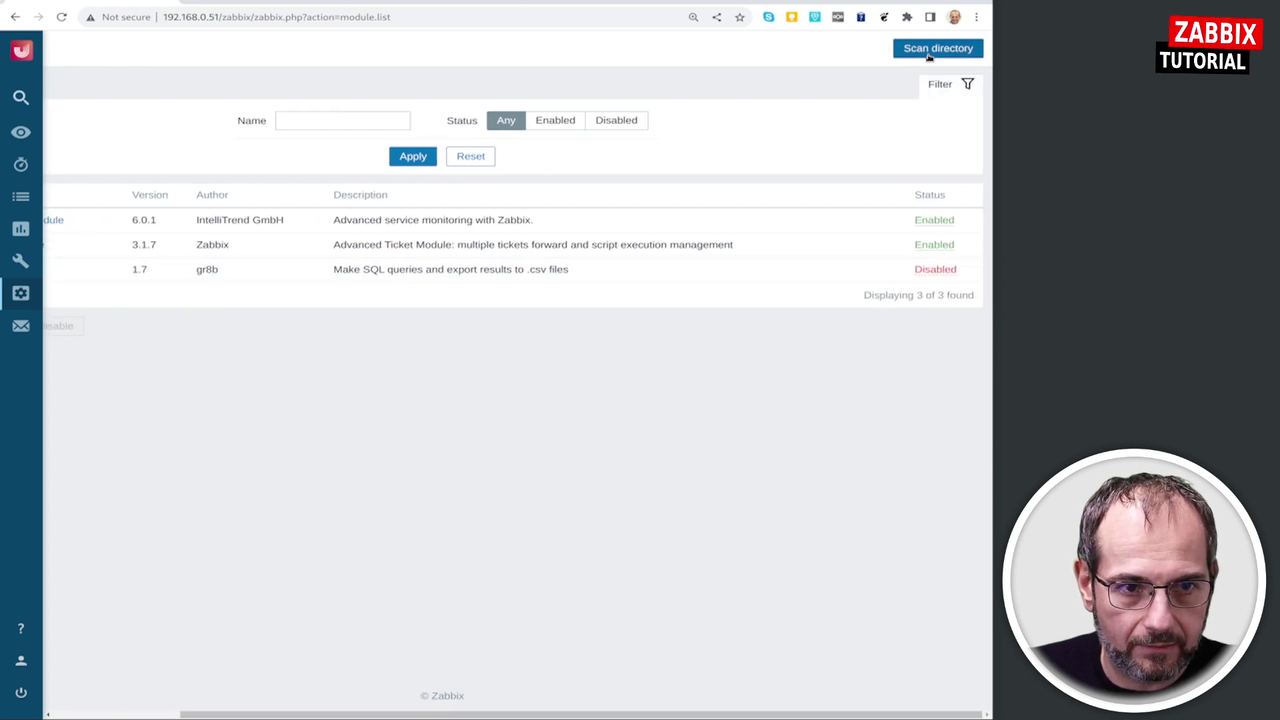
# Scan the modules directory and enable the SQL Explorer 1.7 module.
pyautogui.click(934, 48)
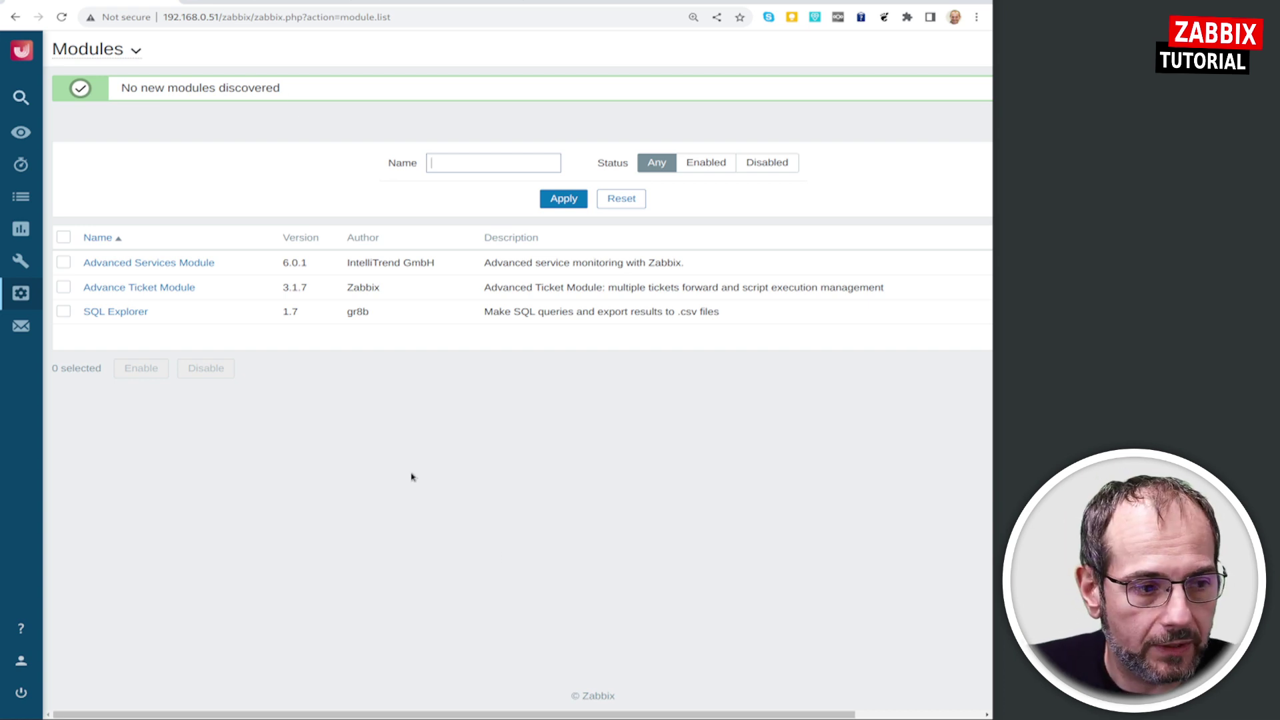
pyautogui.moveTo(844, 715); pyautogui.dragTo(970, 715)
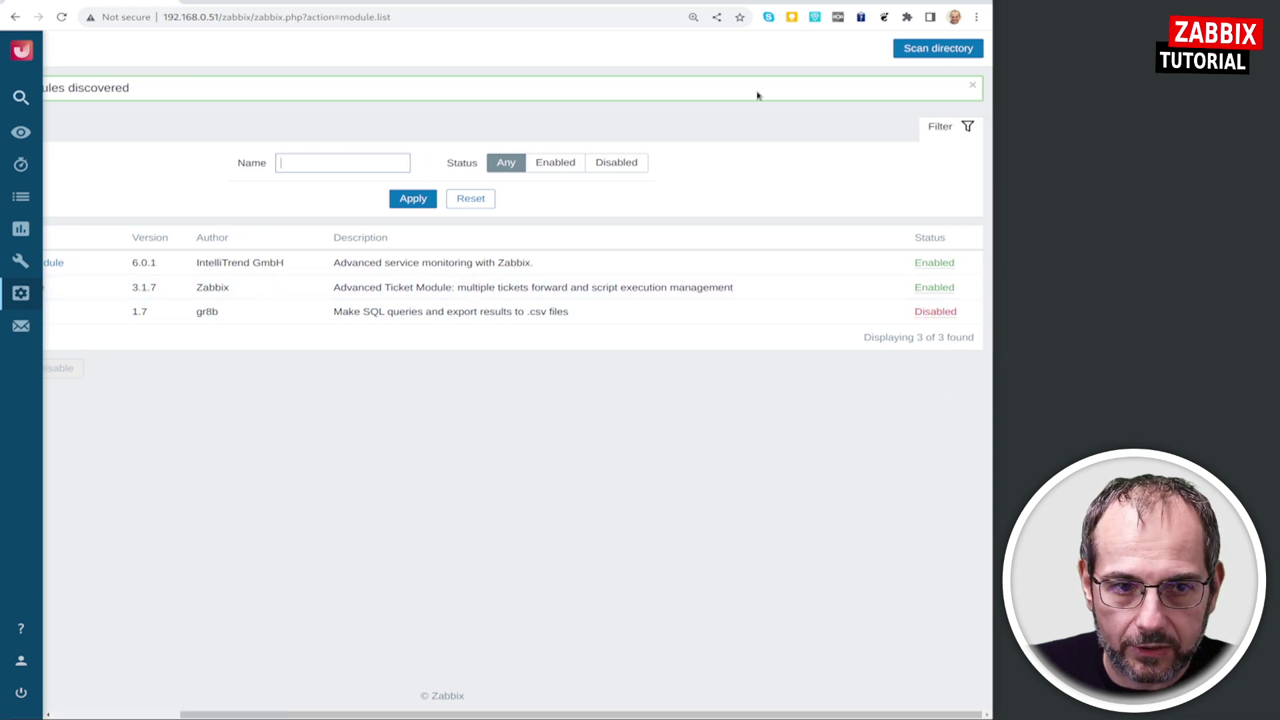
pyautogui.click(924, 314)
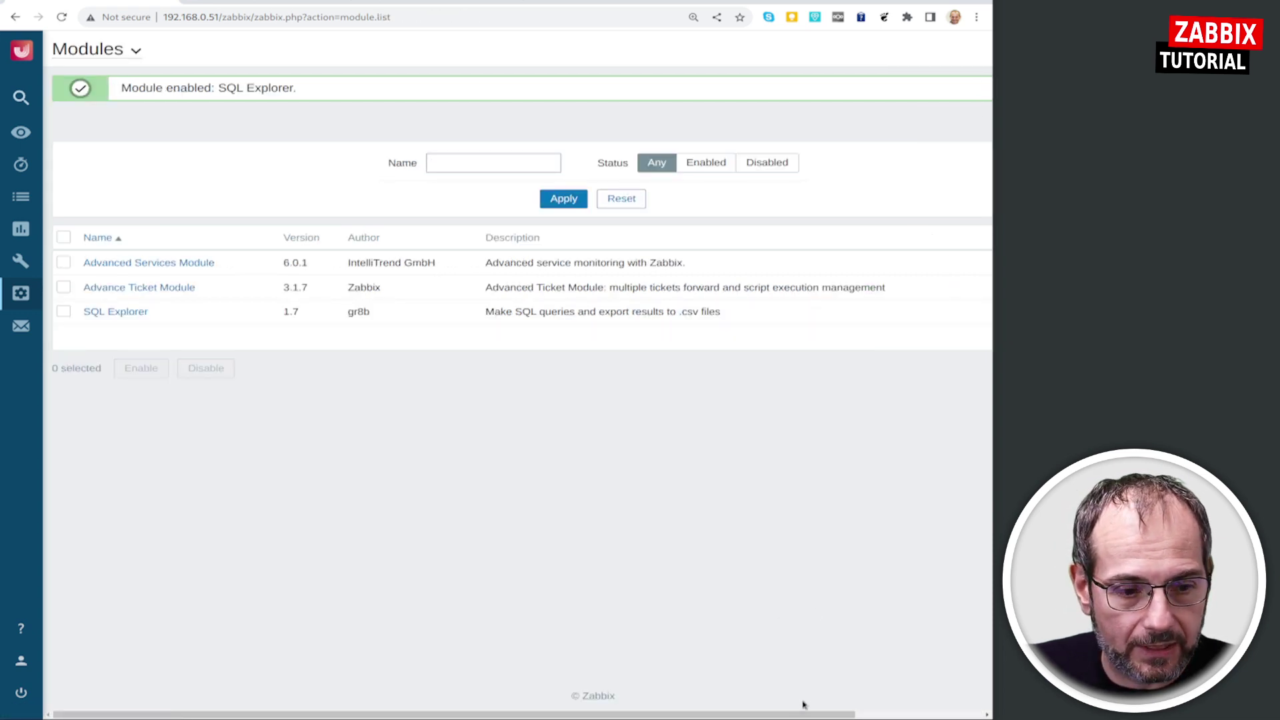
pyautogui.moveTo(855, 715); pyautogui.dragTo(982, 716)
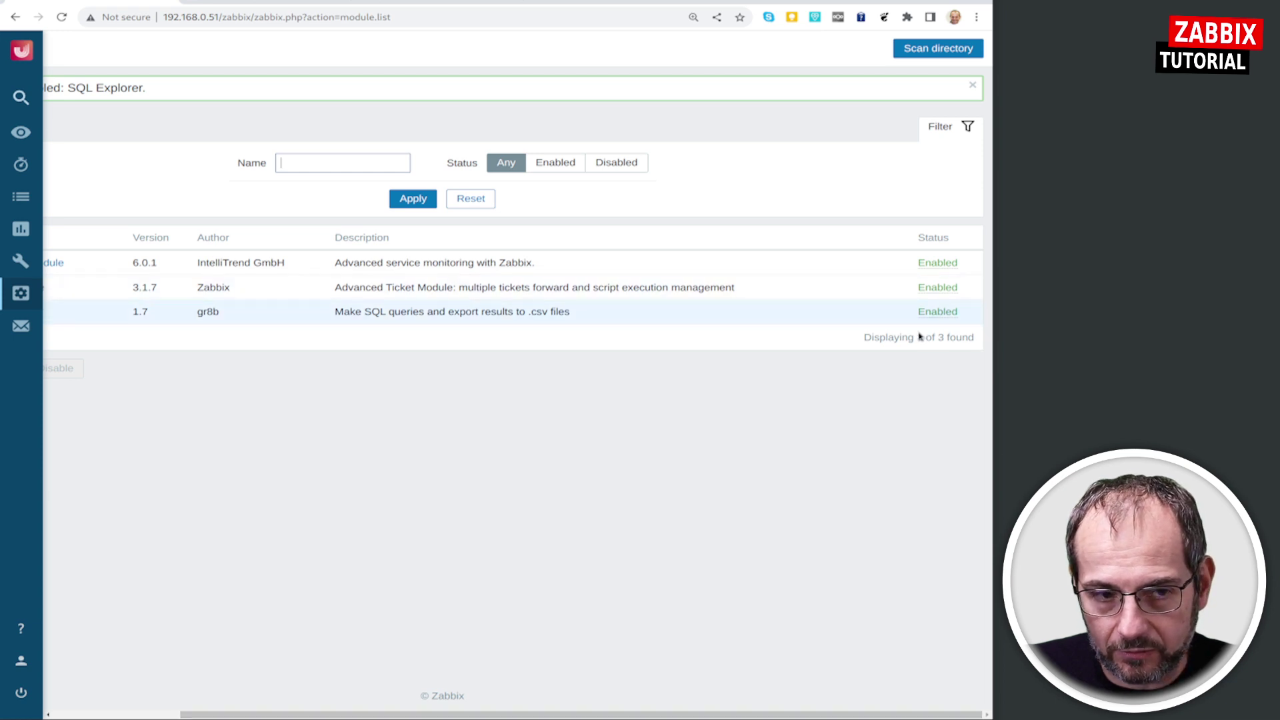
pyautogui.moveTo(893, 716); pyautogui.dragTo(766, 715)
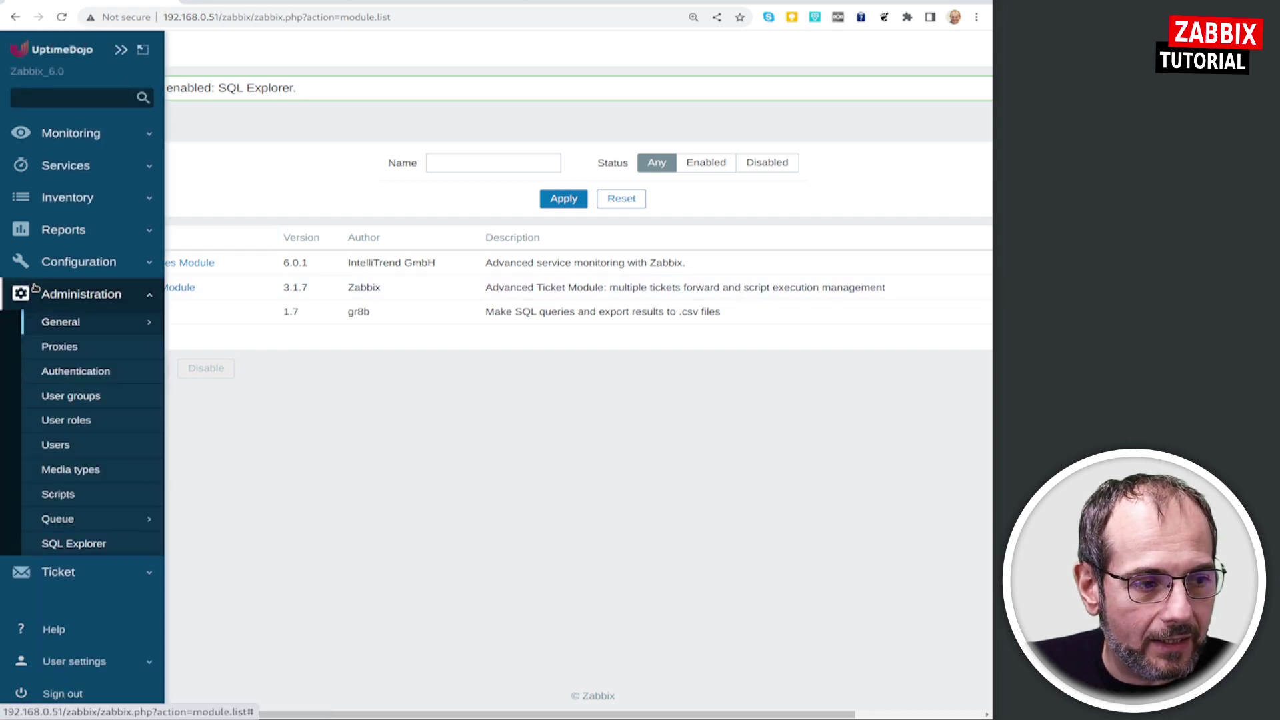
pyautogui.moveTo(21, 294)
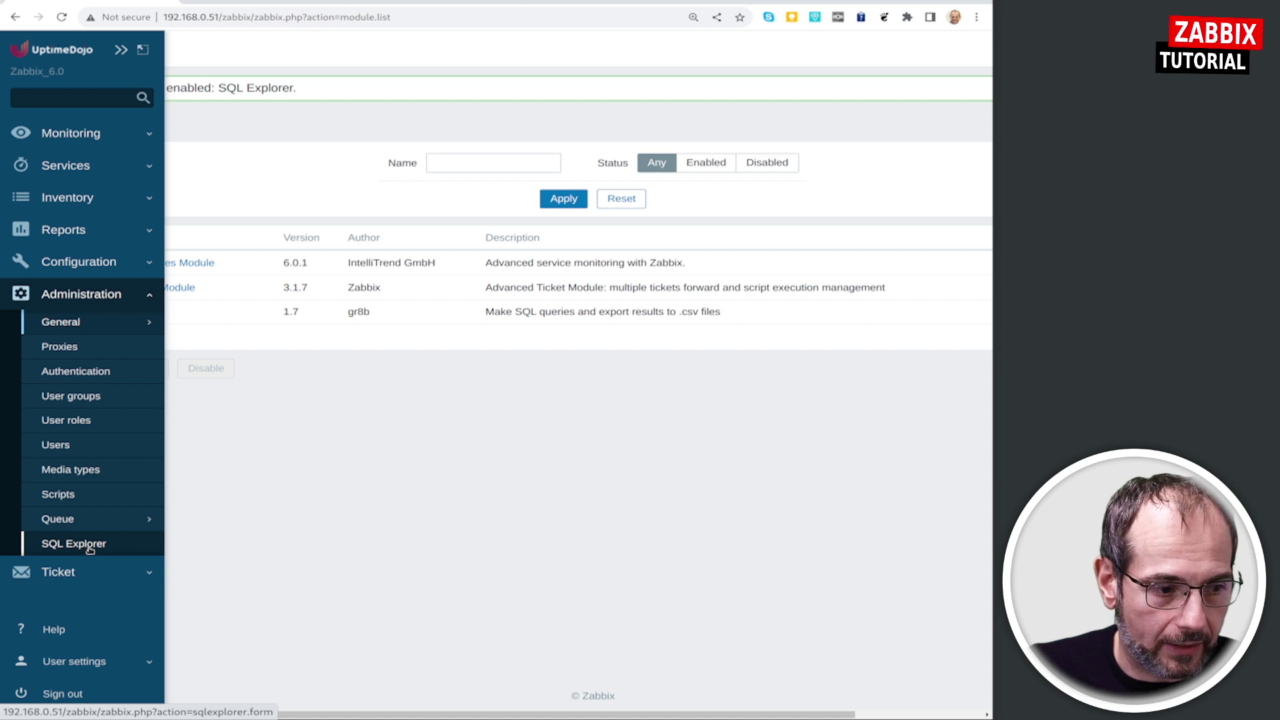
# Open the SQL Explorer page and review its Configuration settings.
pyautogui.click(90, 545)
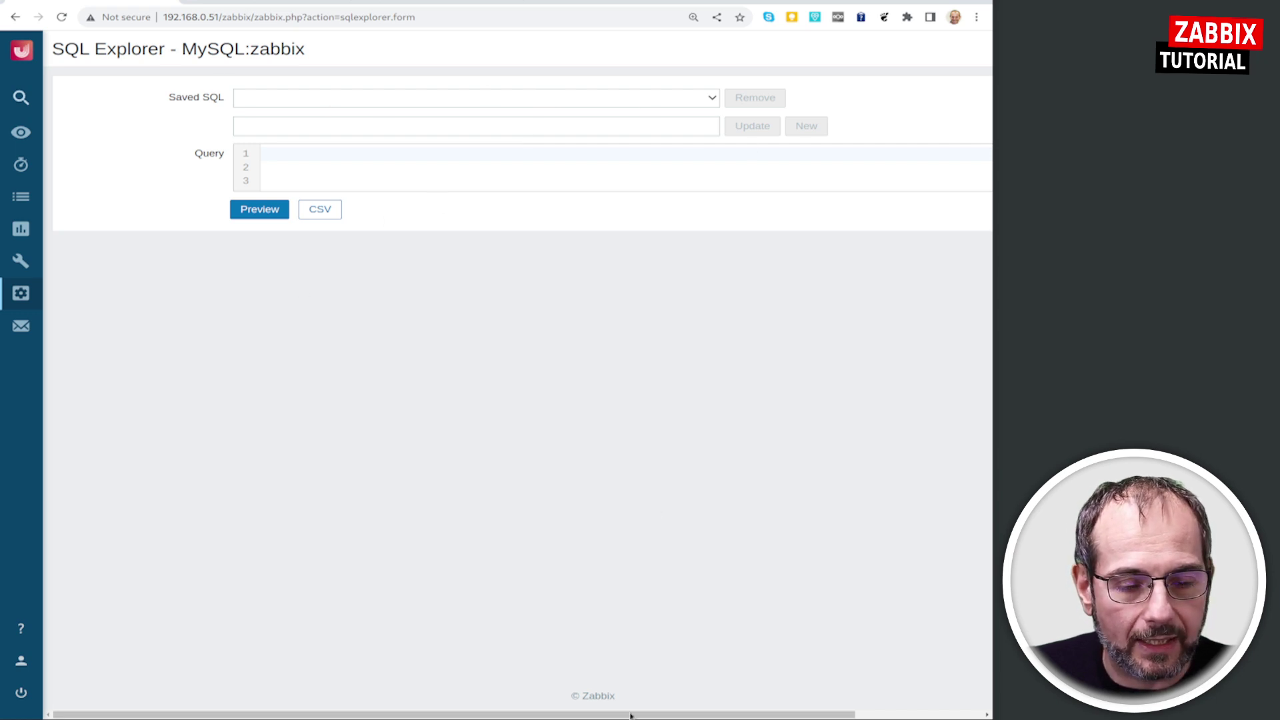
pyautogui.moveTo(631, 716); pyautogui.dragTo(857, 716)
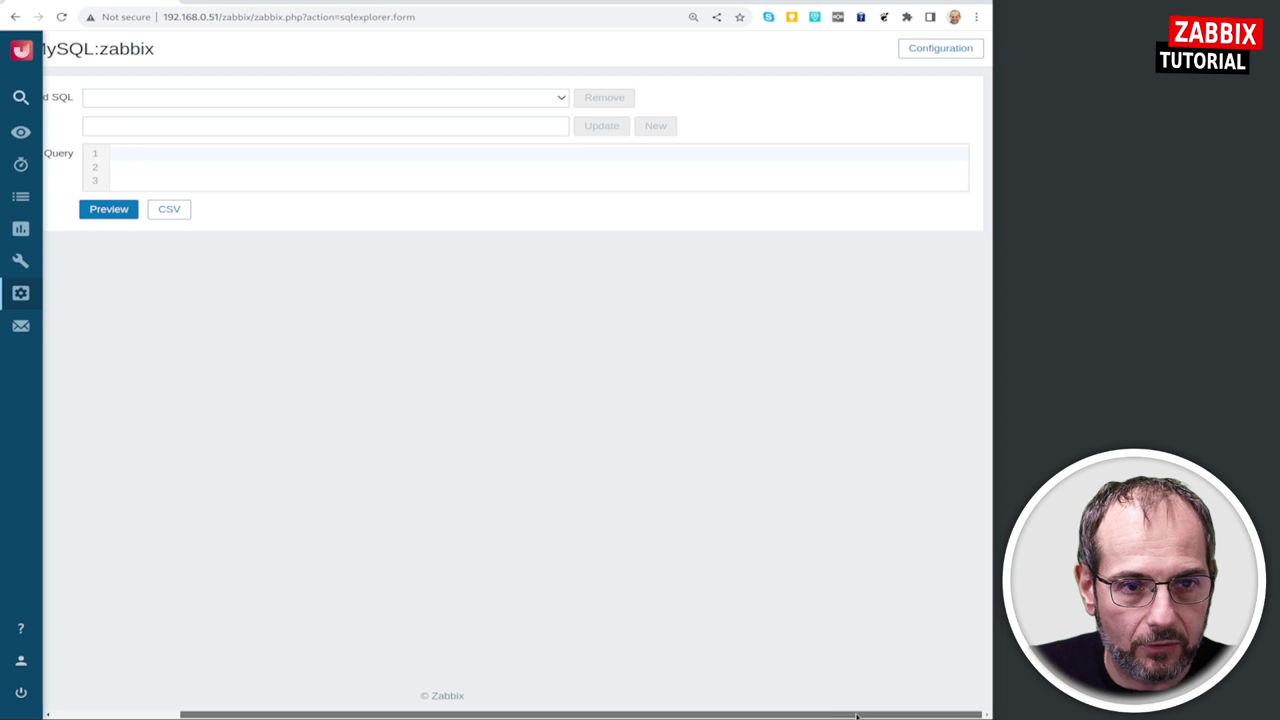
pyautogui.click(920, 48)
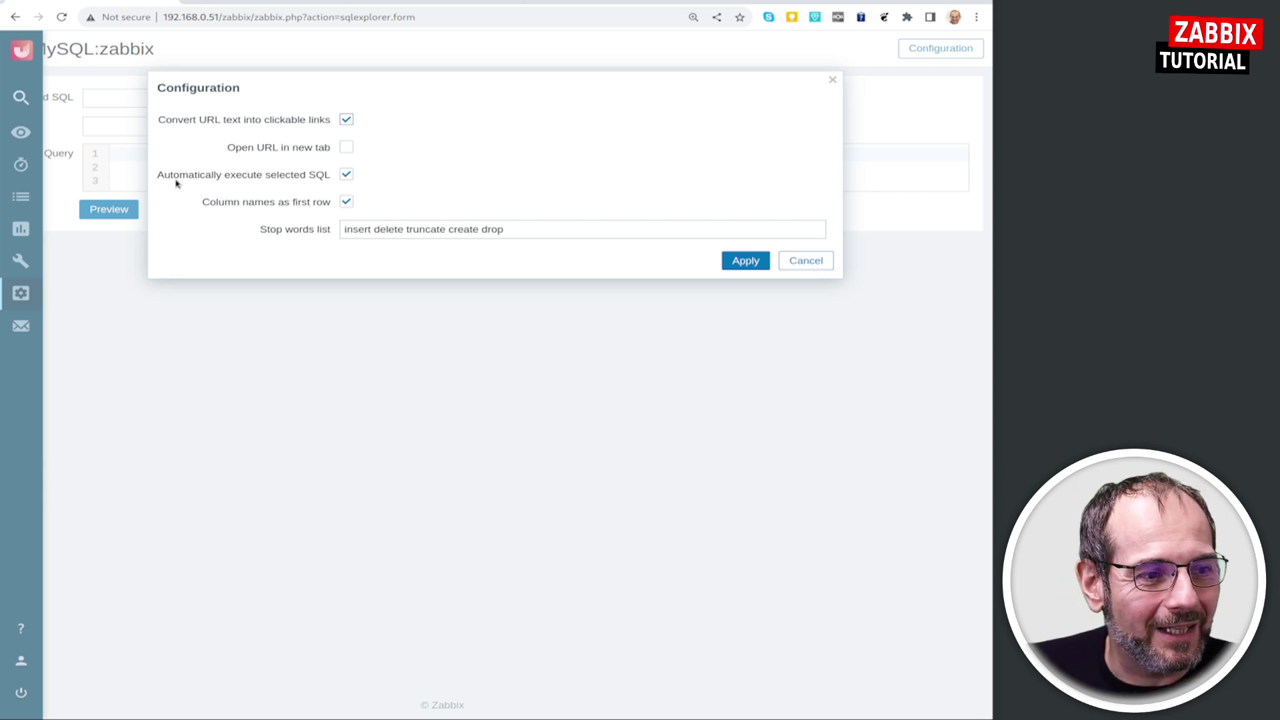
pyautogui.click(807, 261)
pyautogui.moveTo(480, 714)
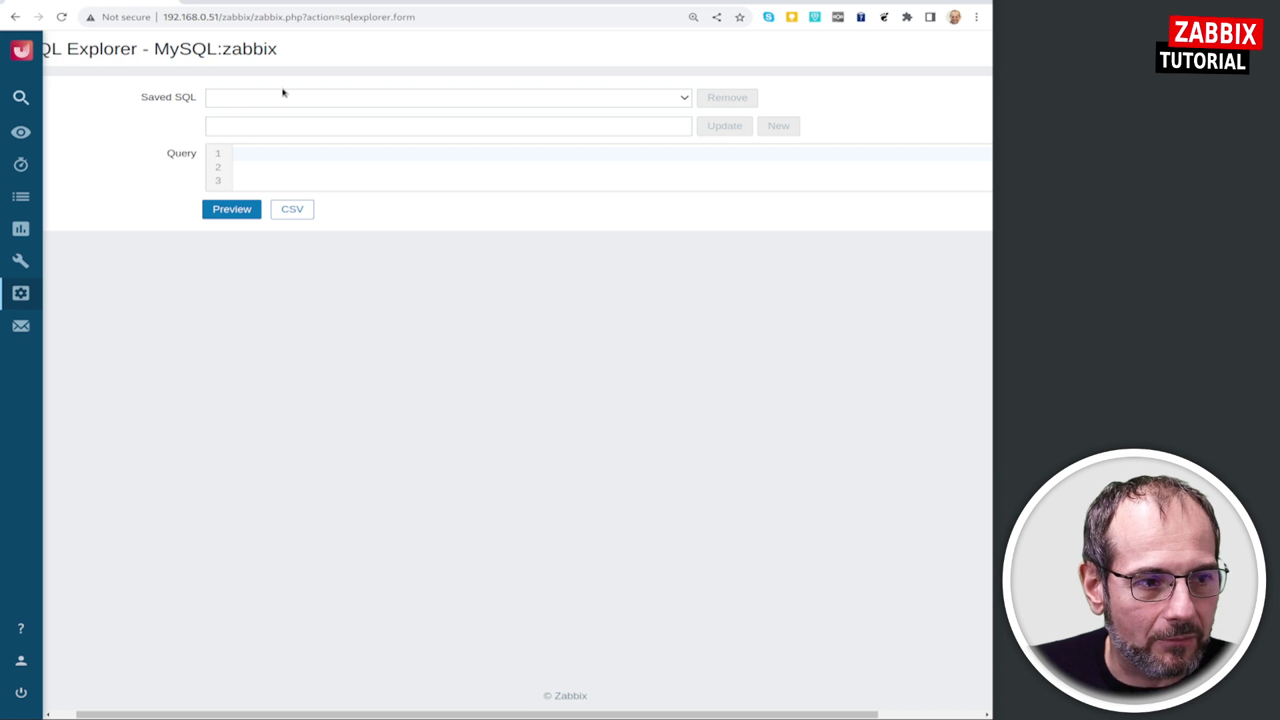
# Check the Saved SQL list, run Preview, and return to the Zabbix blog tab.
pyautogui.click(283, 95)
pyautogui.click(337, 133)
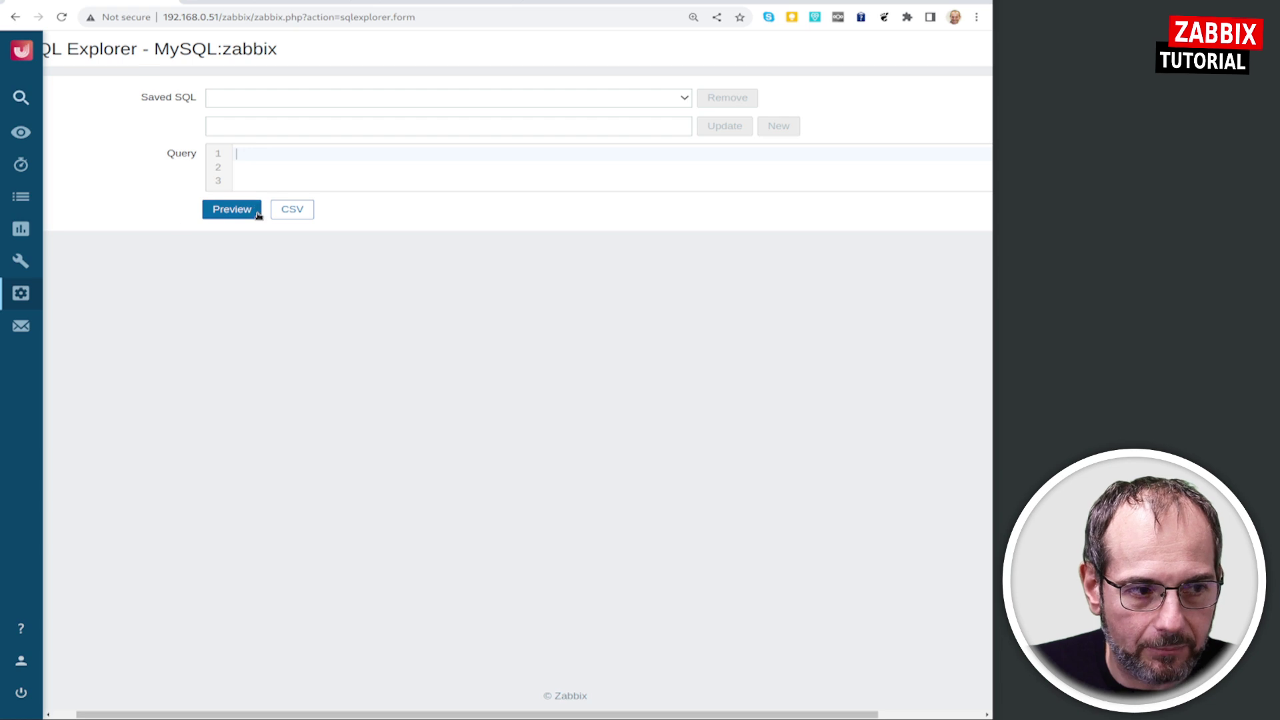
pyautogui.click(304, 216)
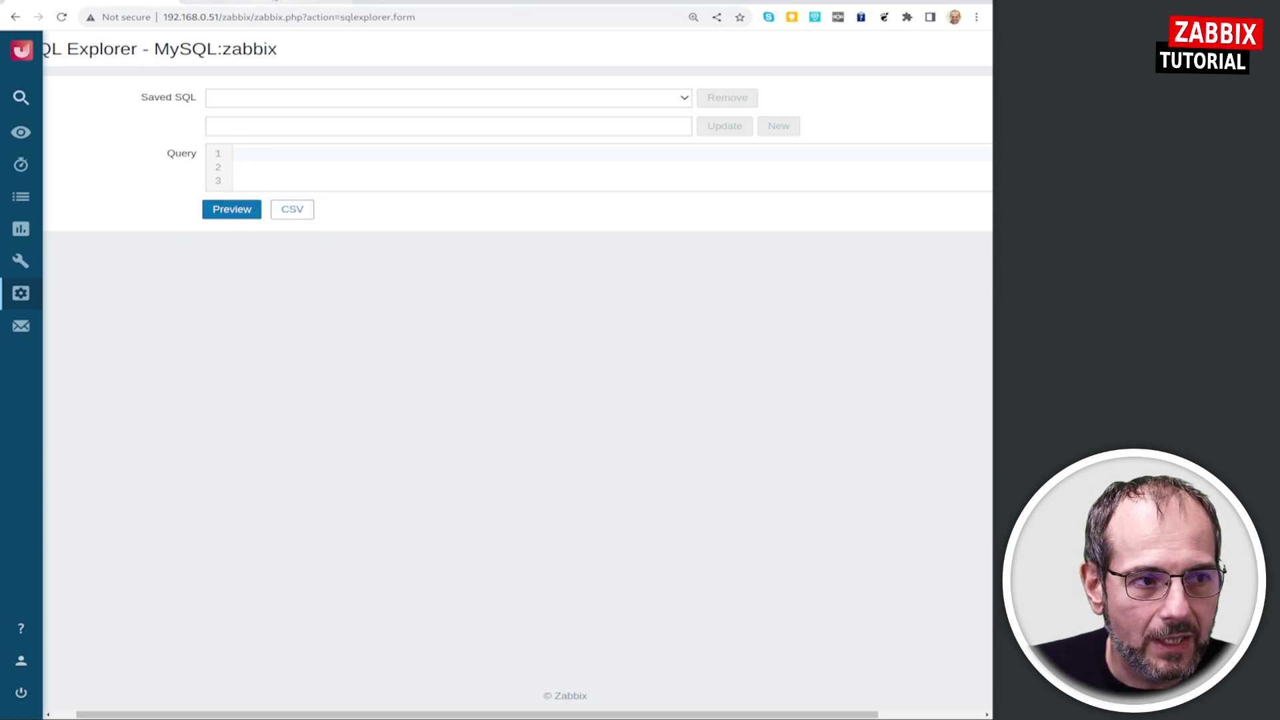
pyautogui.click(274, 2)
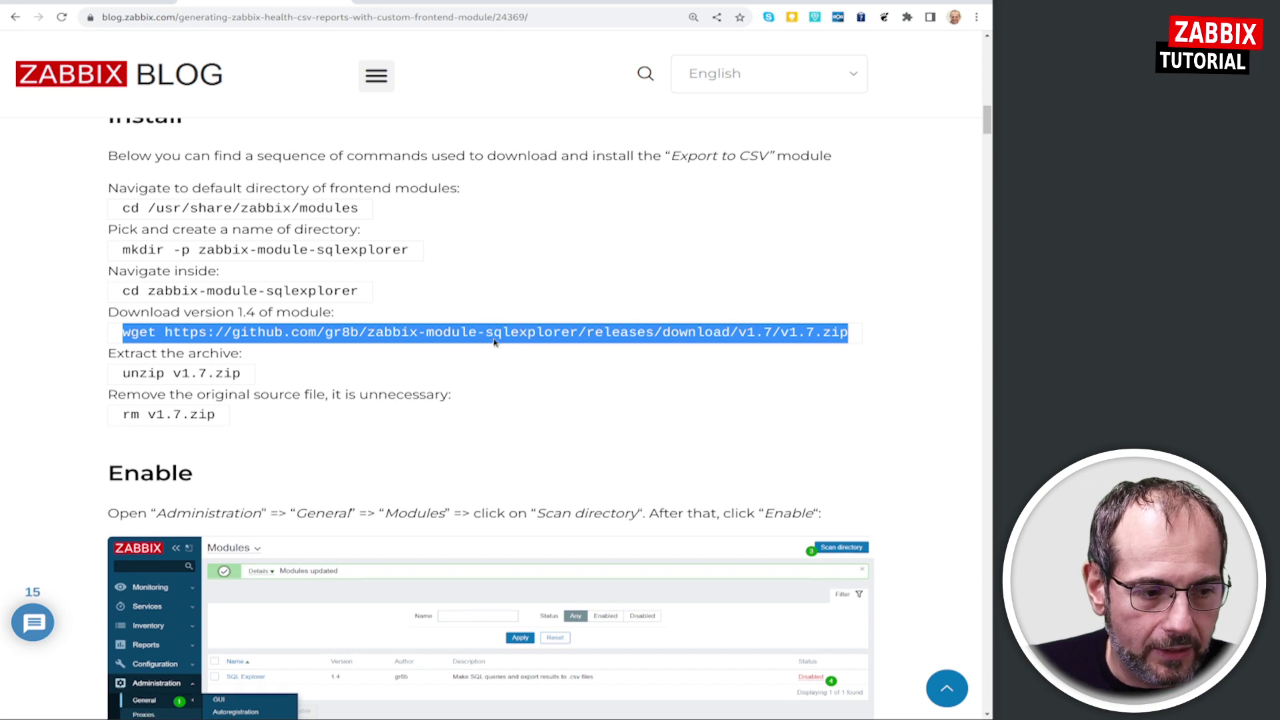
# Copy the Zabbix 6.0 unreachable-agent query from 'Ensure the basic data collection works' and return to SQL Explorer.
pyautogui.scroll(-3, 495, 342)
pyautogui.scroll(-5, 495, 342)
pyautogui.scroll(-5, 495, 342)
pyautogui.scroll(-1, 495, 342)
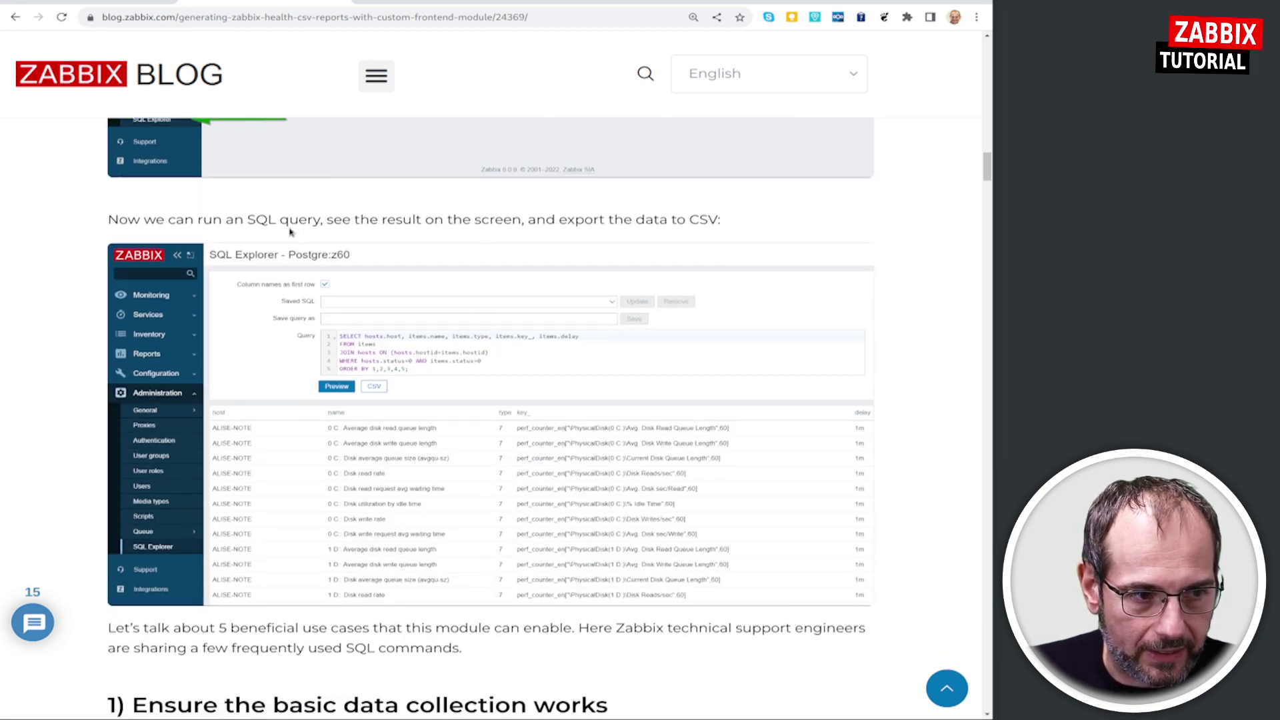
pyautogui.scroll(-1, 661, 225)
pyautogui.scroll(-3, 680, 334)
pyautogui.scroll(-2, 707, 475)
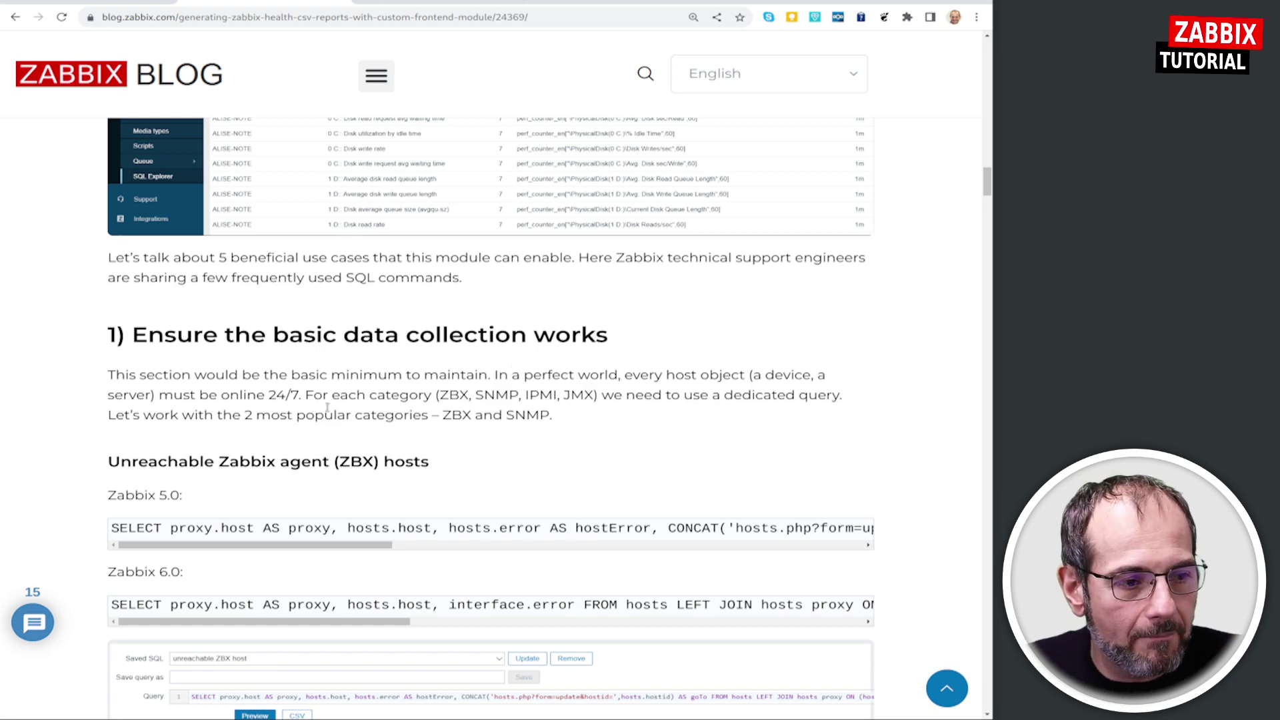
pyautogui.scroll(-2, 512, 410)
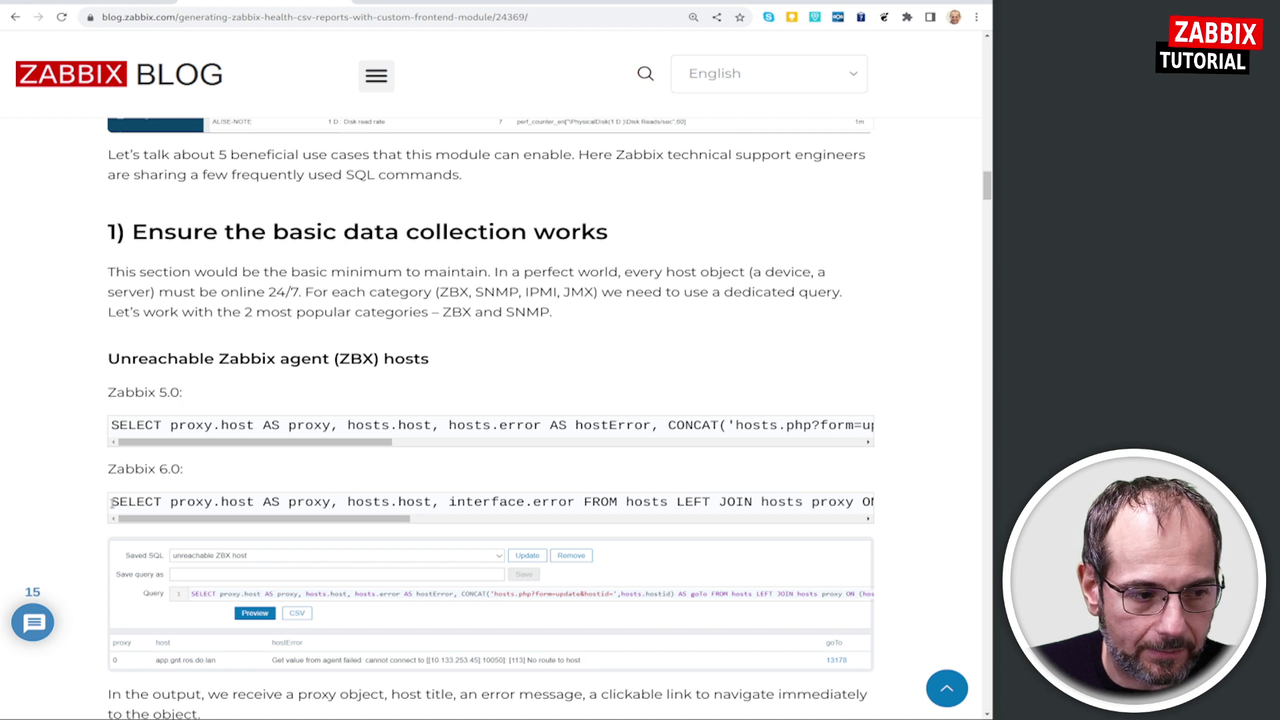
pyautogui.moveTo(113, 505); pyautogui.dragTo(894, 505)
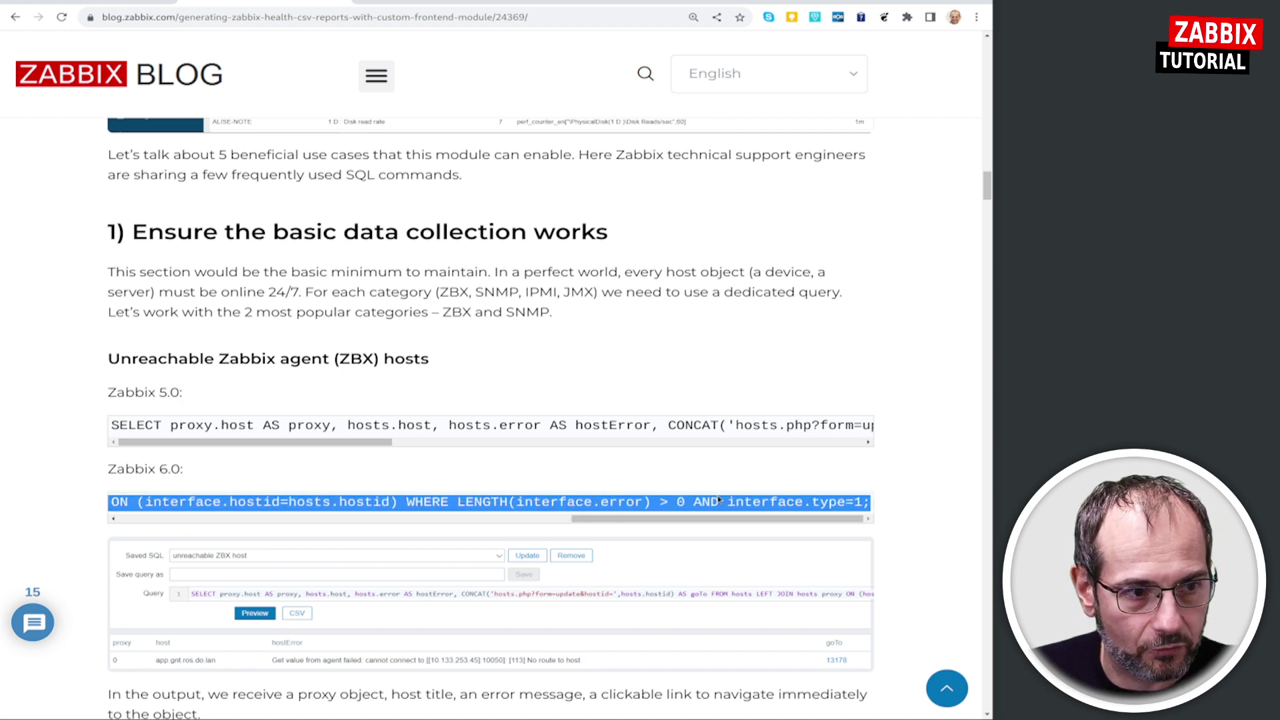
pyautogui.click(105, 2)
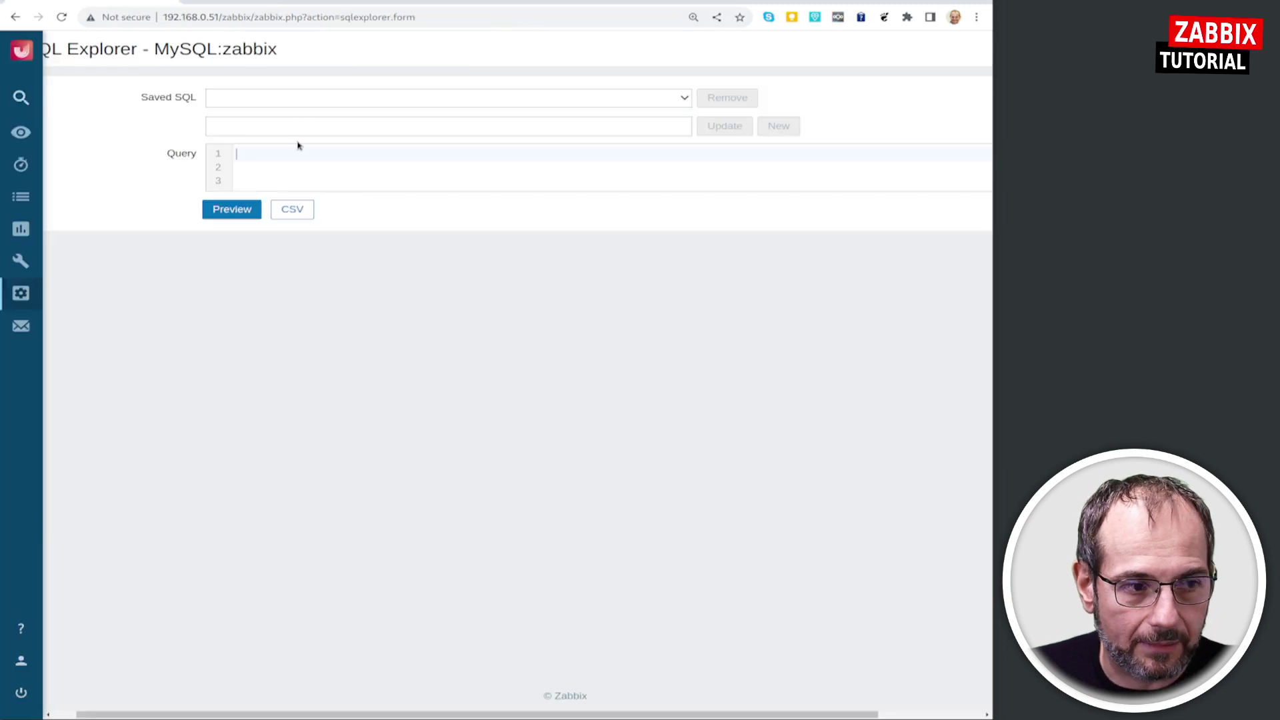
# Paste the unreachable-agent query and preview it, listing two failing Server Test interfaces.
pyautogui.write('SELECT proxy.host AS proxy, hosts.host, interface.error FROM hosts LEFT JOIN hosts proxy ON (hosts.proxy_hostid=proxy.hostid) JOIN interface ON (interface.hostid=hosts.hostid) WHERE LENGTH(interface.error) > 0 AND interface.type=1;')
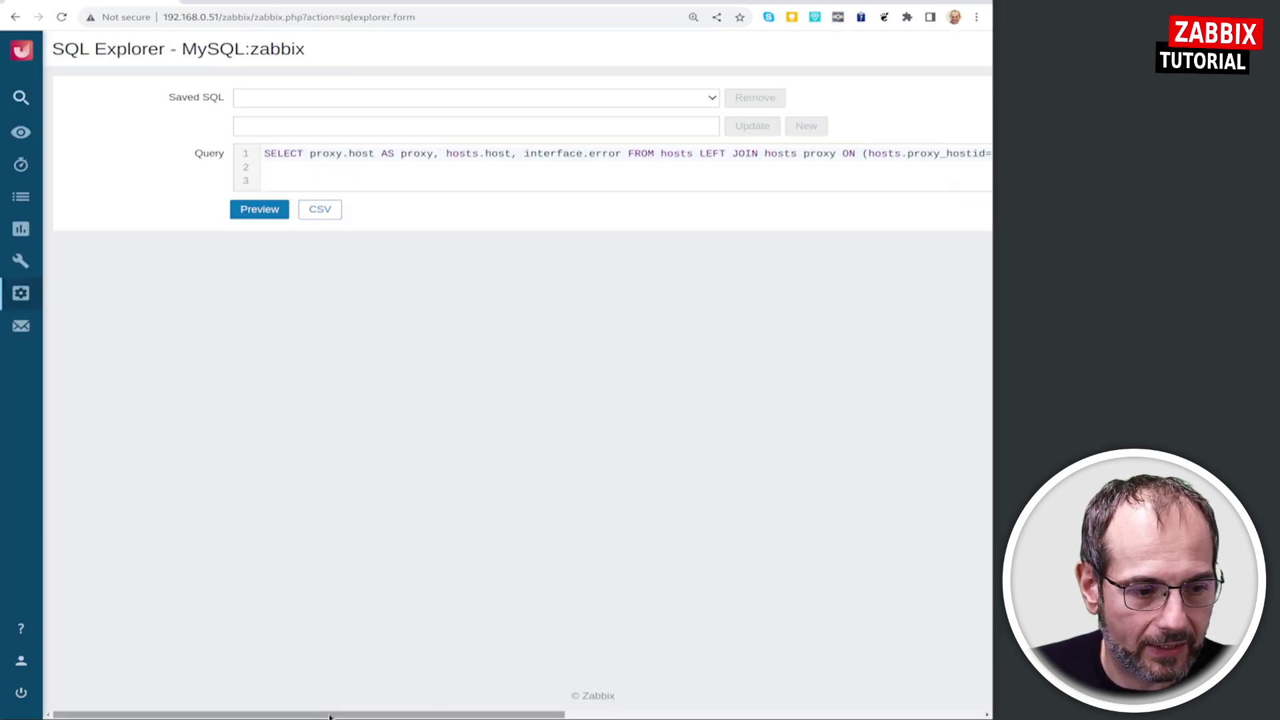
pyautogui.click(259, 209)
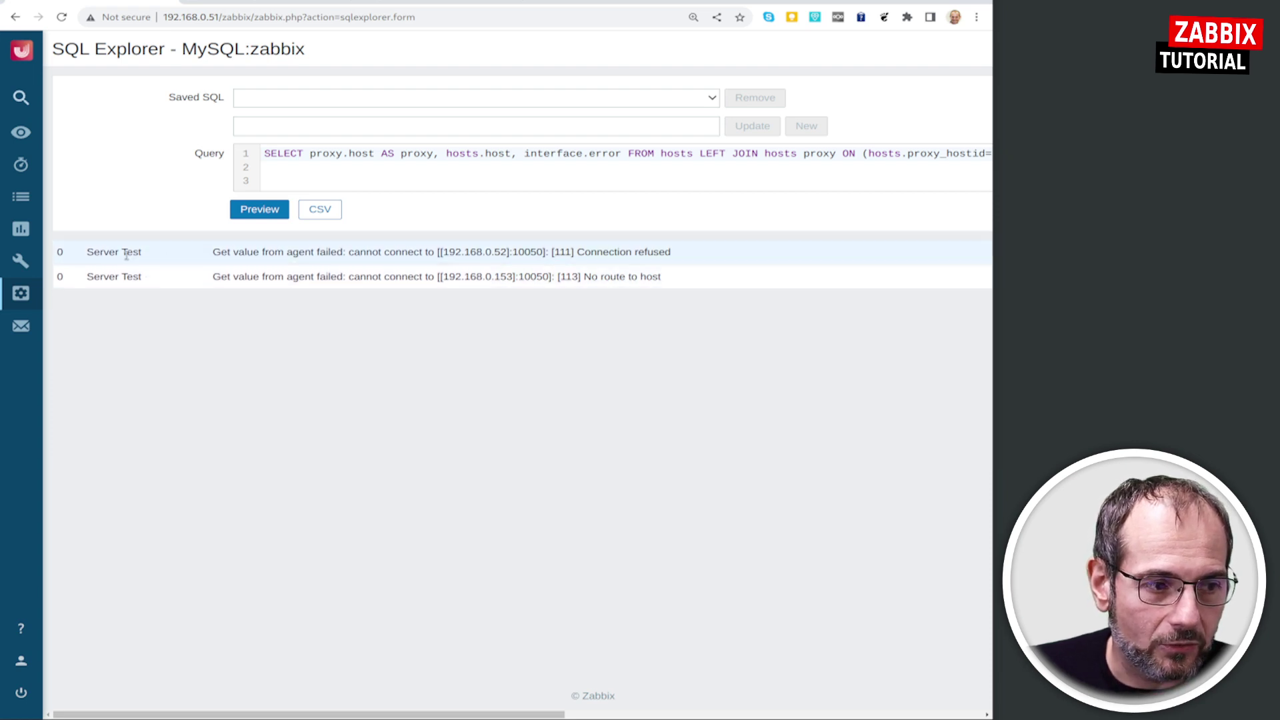
pyautogui.moveTo(89, 252); pyautogui.dragTo(143, 252)
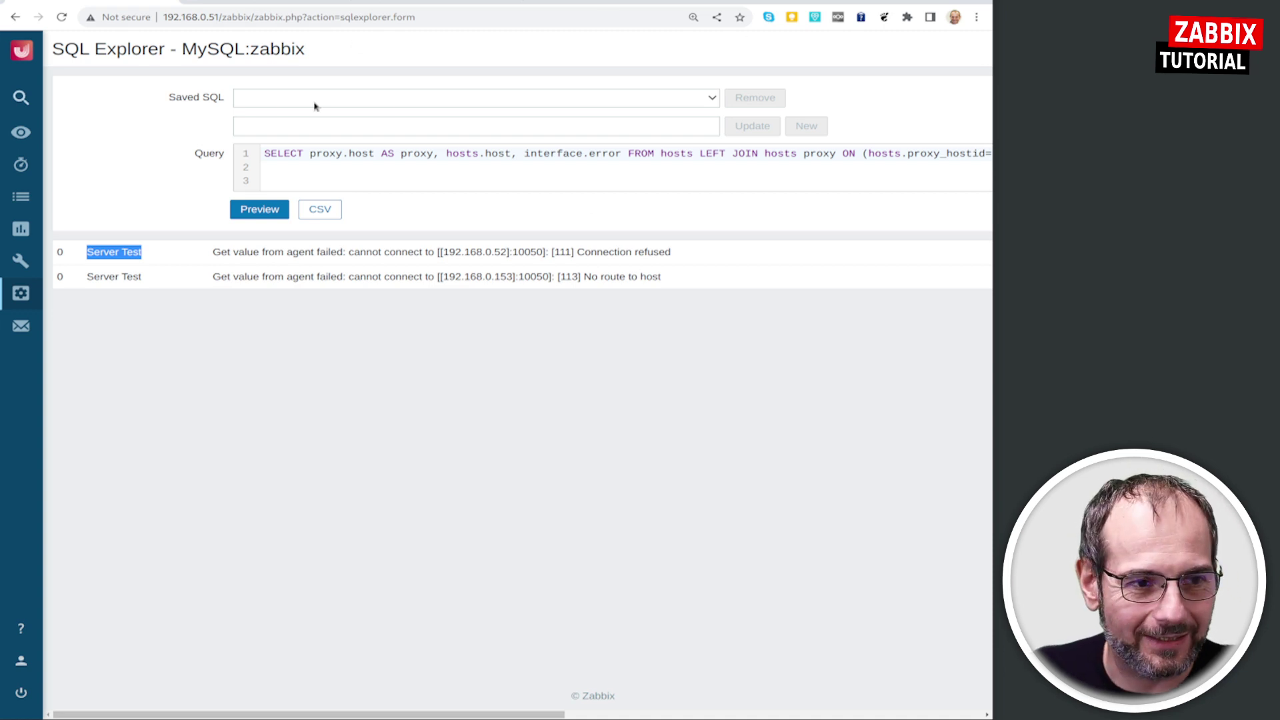
pyautogui.click(430, 127)
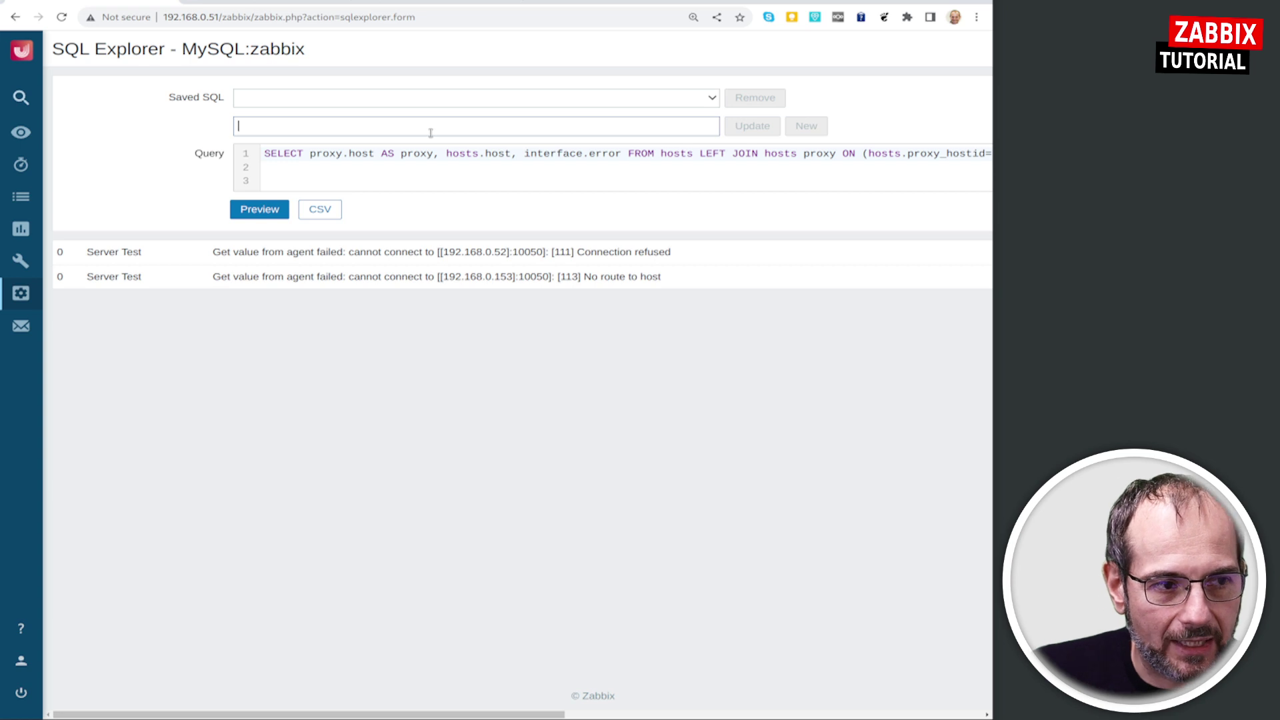
# Copy the blog heading 'Unreachable Zabbix agent' into the query name and save it as a new query.
pyautogui.click(313, 4)
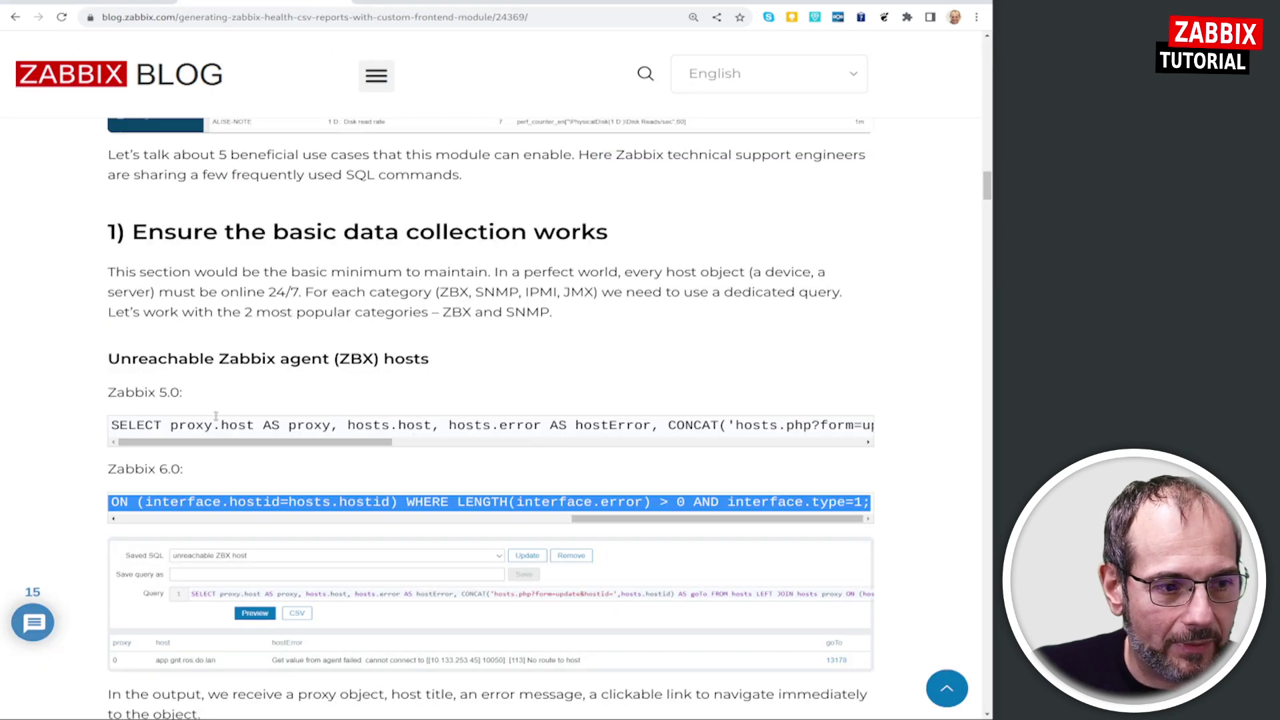
pyautogui.moveTo(108, 358); pyautogui.dragTo(329, 360)
pyautogui.hotkey('ctrl', 'c')
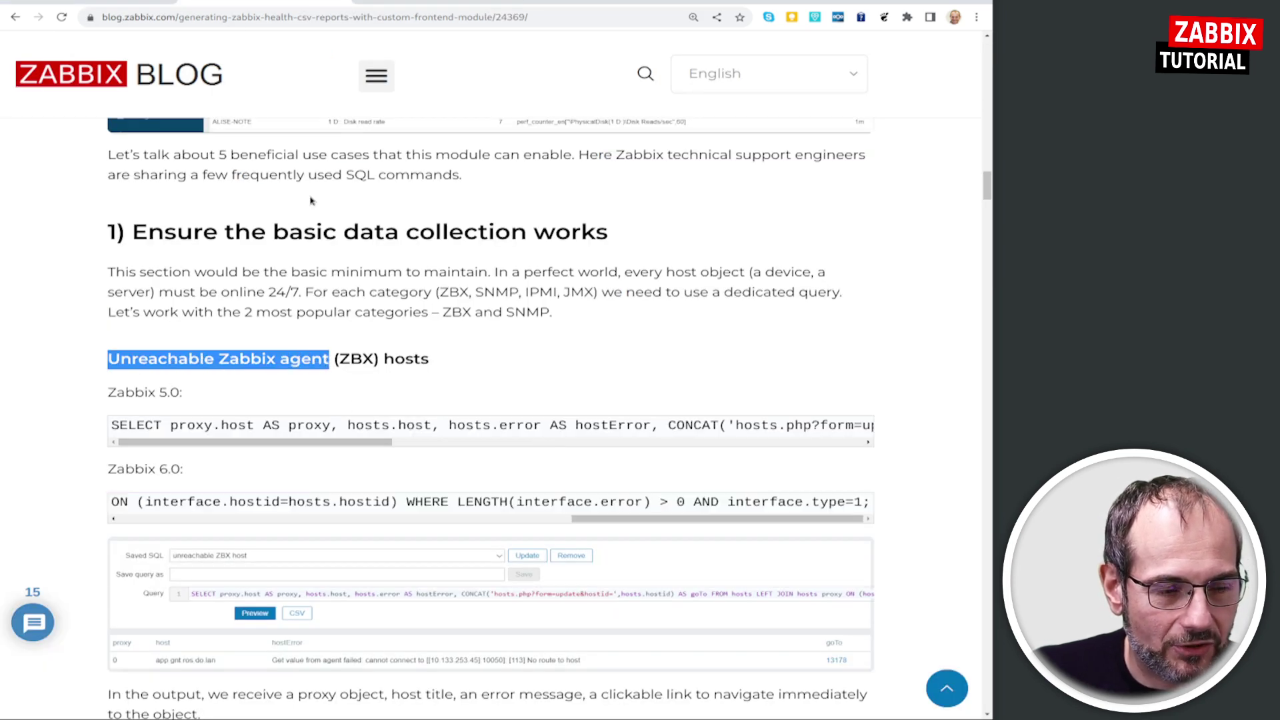
pyautogui.click(167, 2)
pyautogui.hotkey('ctrl', 'v')
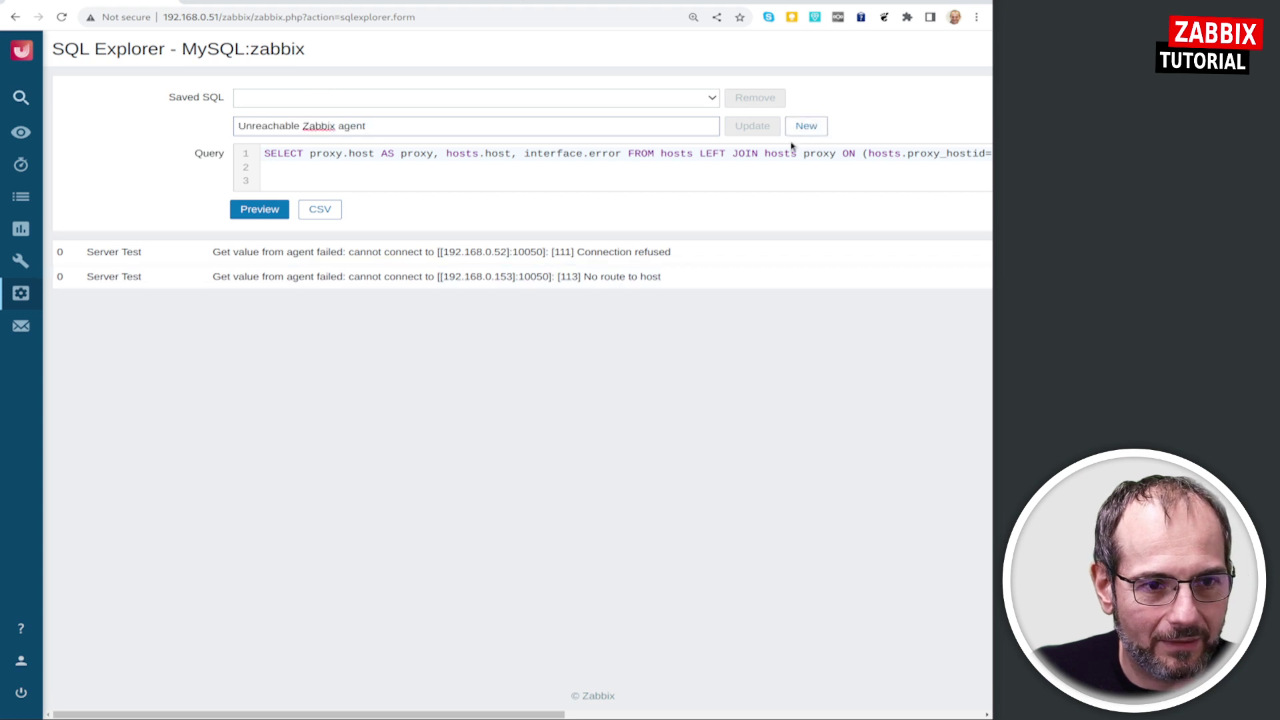
pyautogui.click(806, 126)
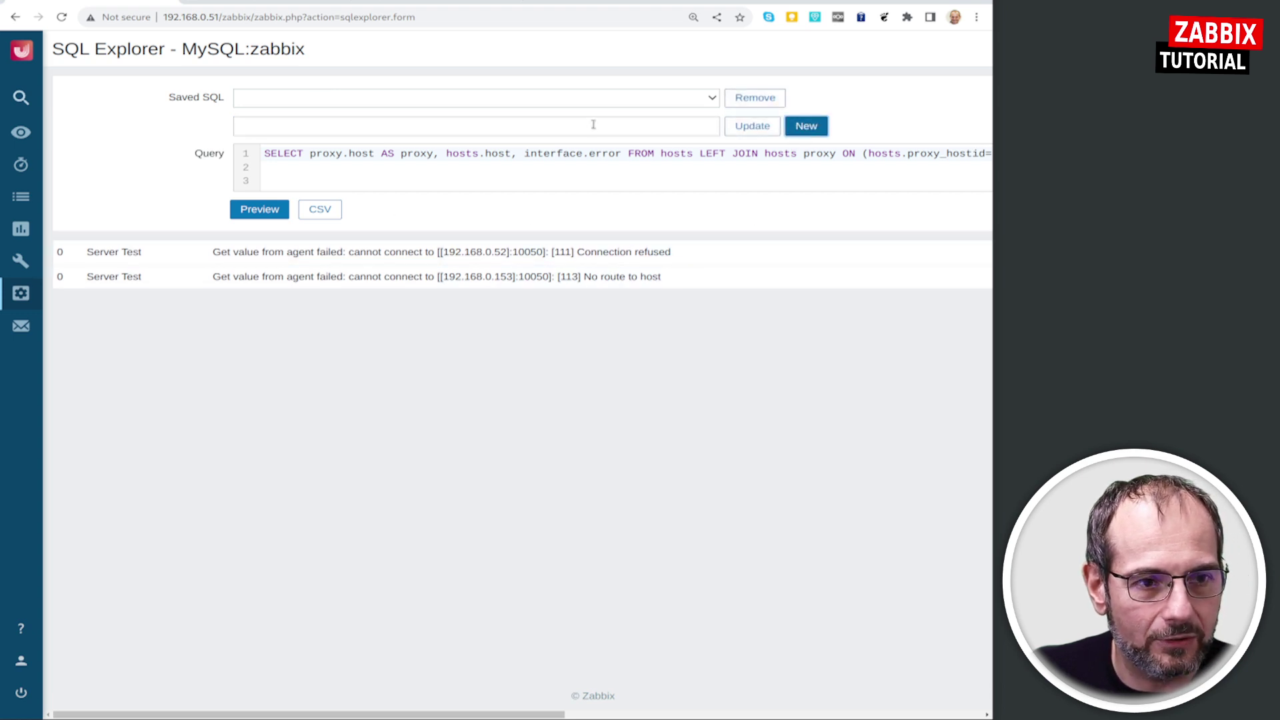
# Re-enter the name, update and preview the query, and confirm it appears under Saved SQL.
pyautogui.click(601, 100)
pyautogui.click(898, 86)
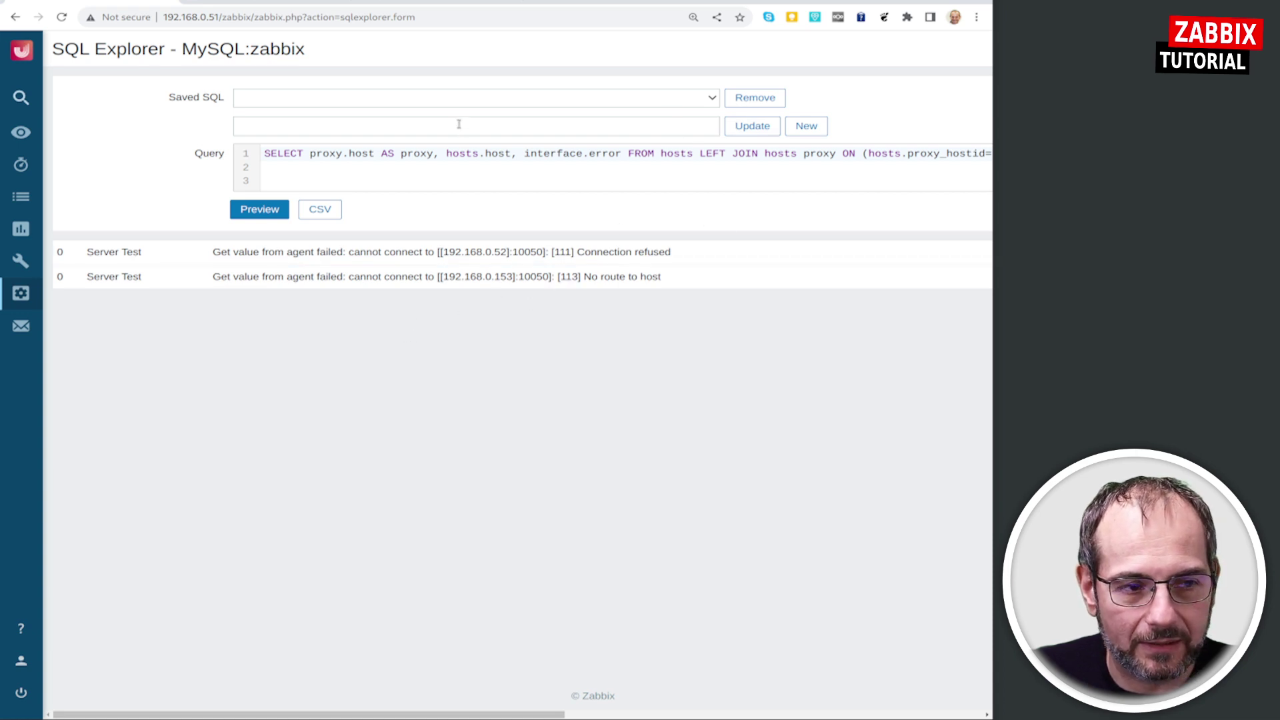
pyautogui.hotkey('ctrl', 'v')
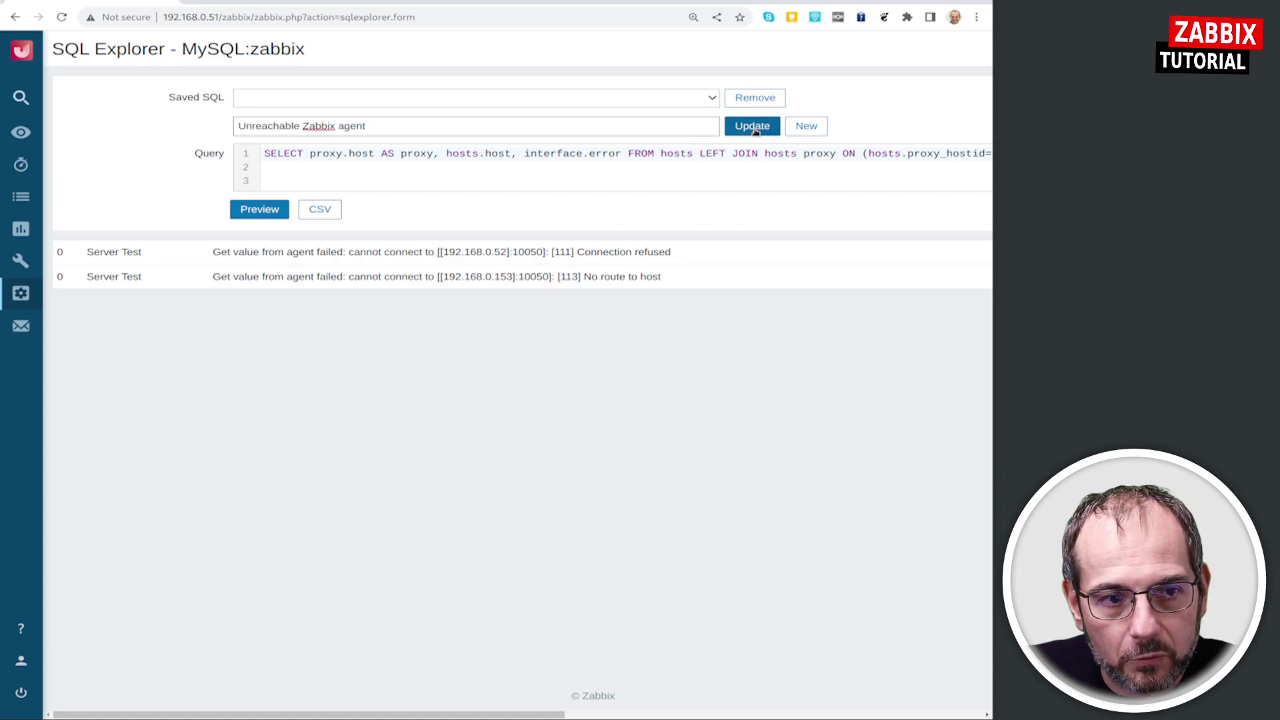
pyautogui.click(754, 128)
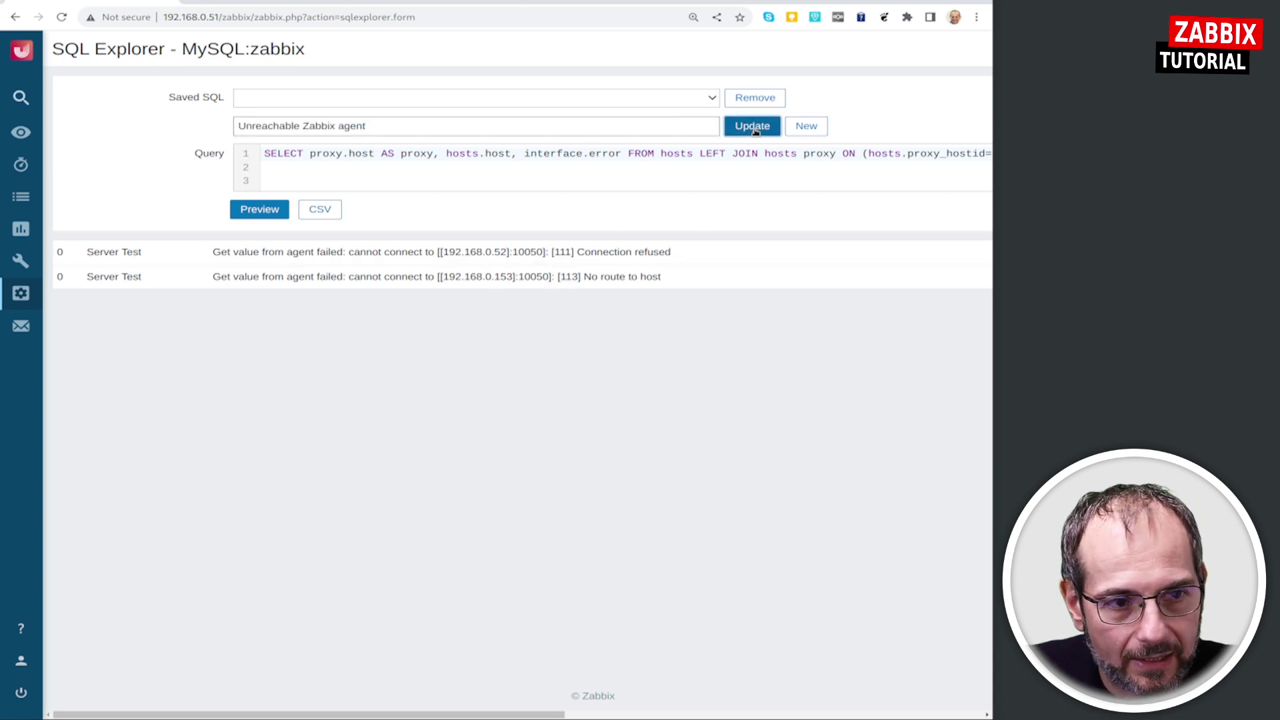
pyautogui.click(272, 212)
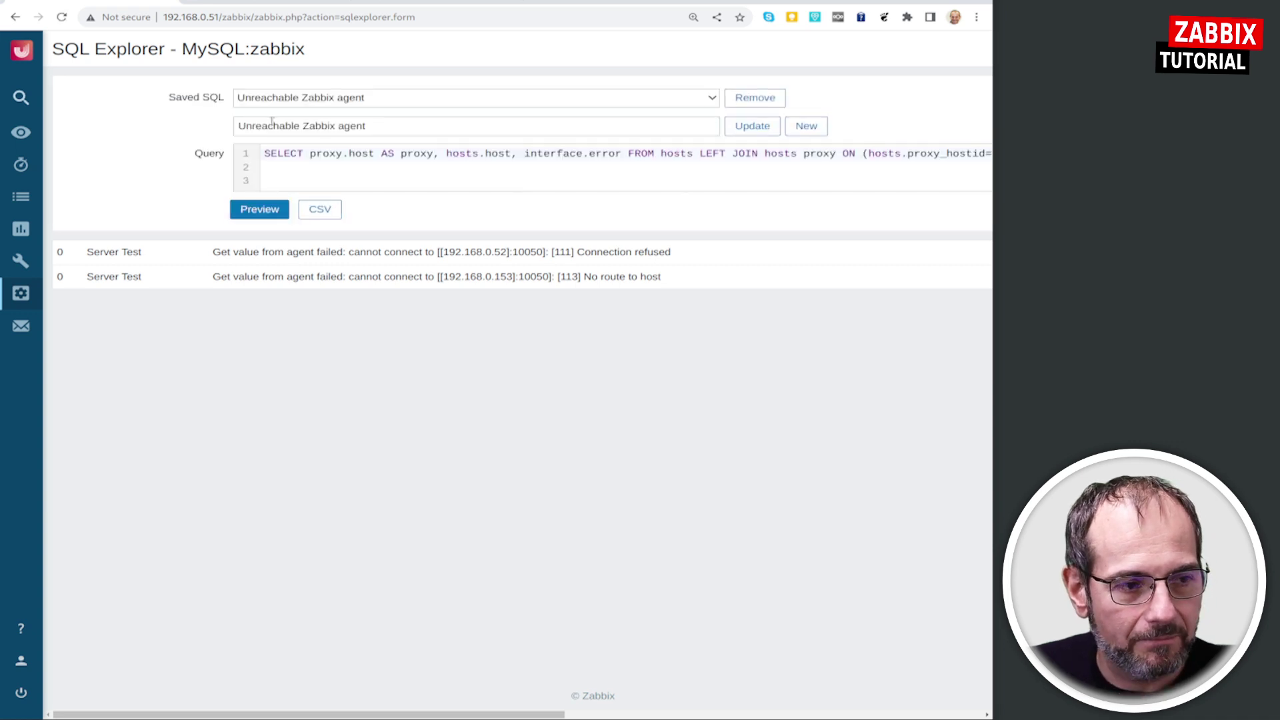
pyautogui.click(578, 100)
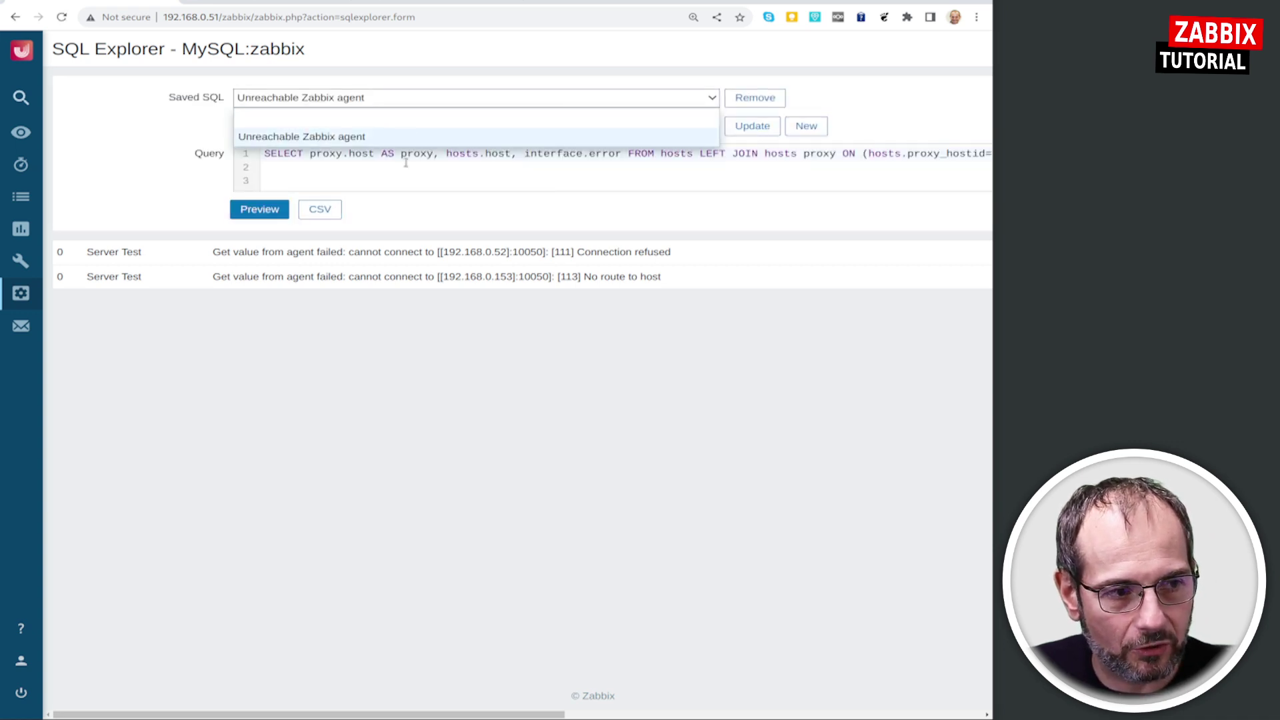
pyautogui.click(283, 135)
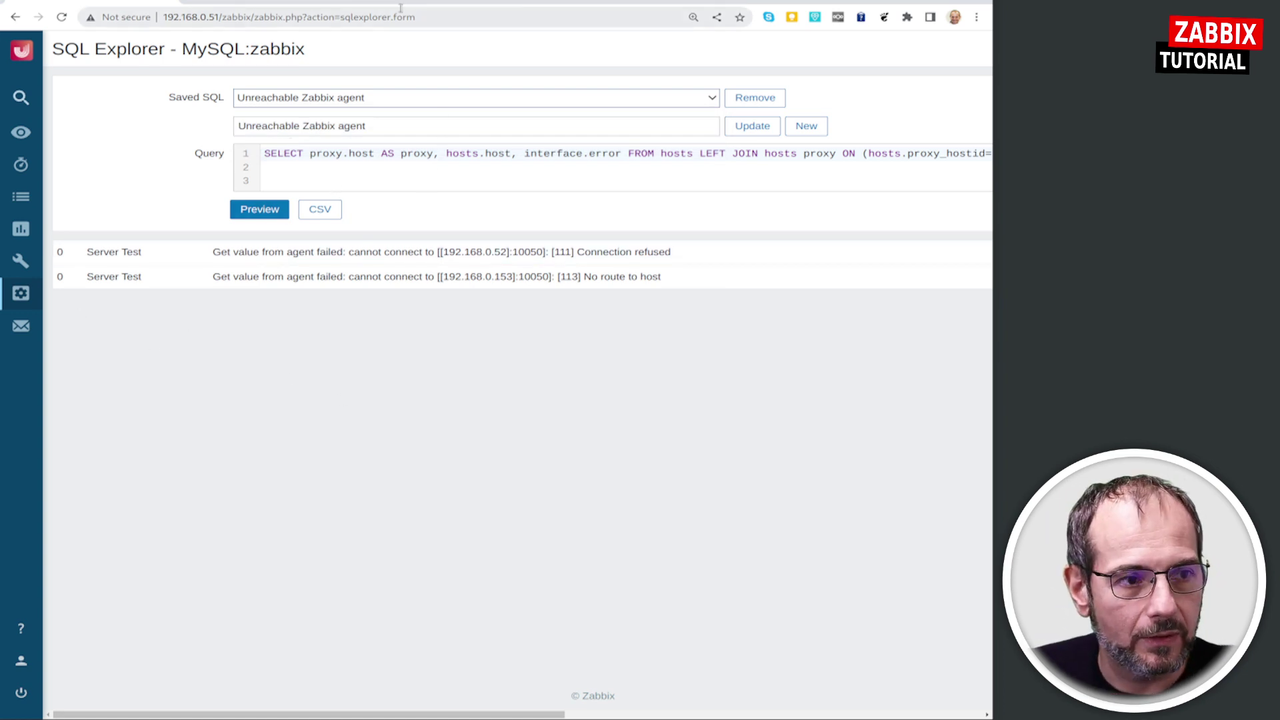
# Scroll the blog to the SNMP devices section and select its Zabbix 6.0 SNMP query.
pyautogui.click(276, 2)
pyautogui.scroll(-5, 237, 438)
pyautogui.scroll(-2, 237, 438)
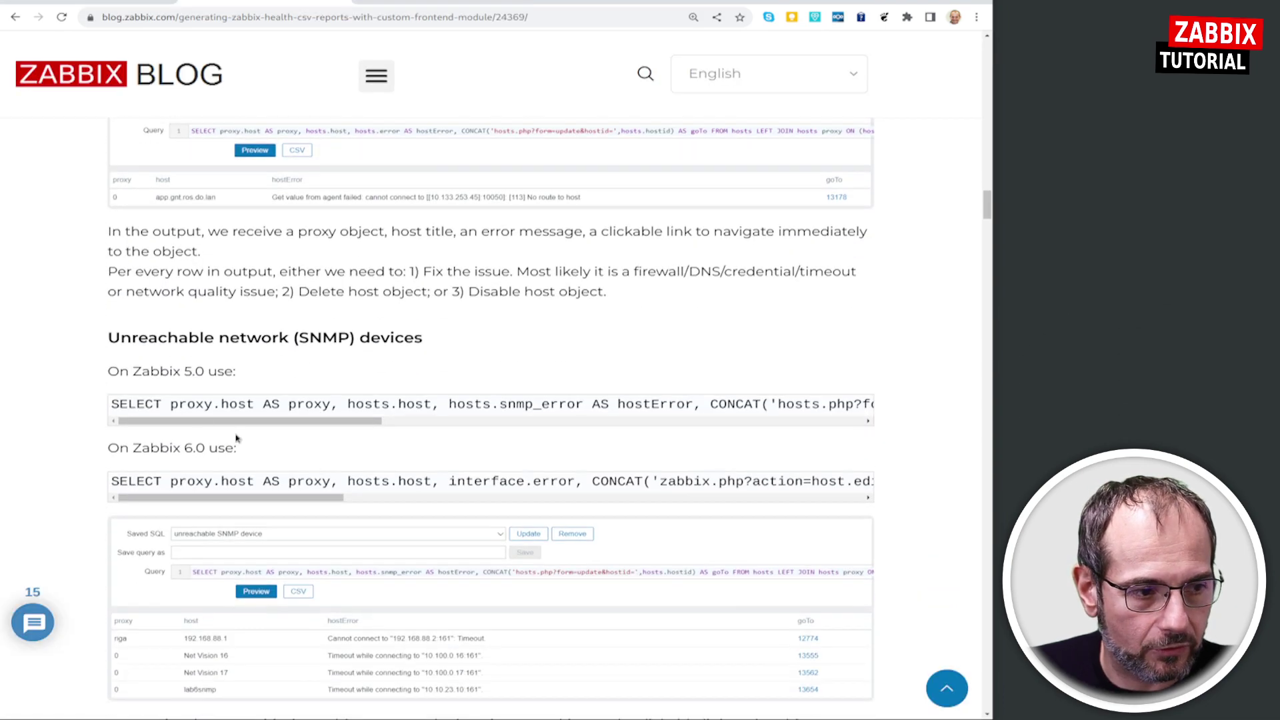
pyautogui.scroll(-3, 254, 378)
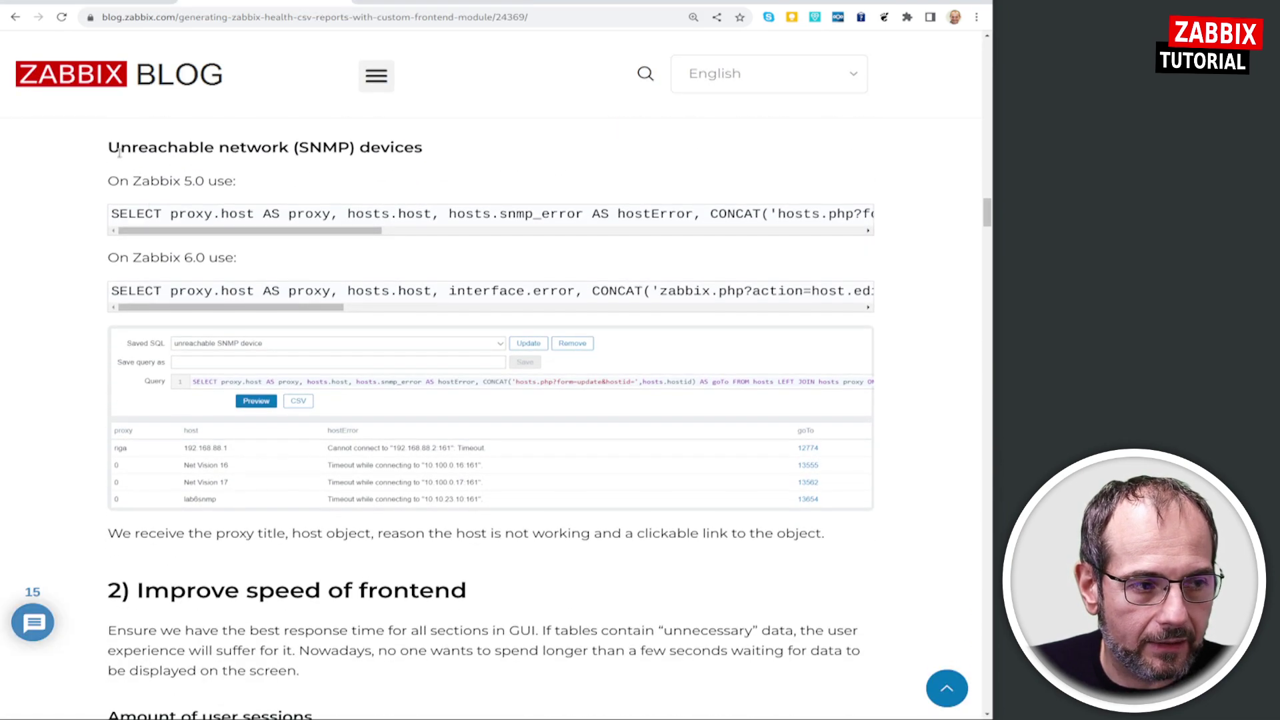
pyautogui.moveTo(118, 152); pyautogui.dragTo(379, 150)
pyautogui.click(379, 150)
pyautogui.moveTo(168, 149); pyautogui.dragTo(357, 151)
pyautogui.tripleClick(123, 290)
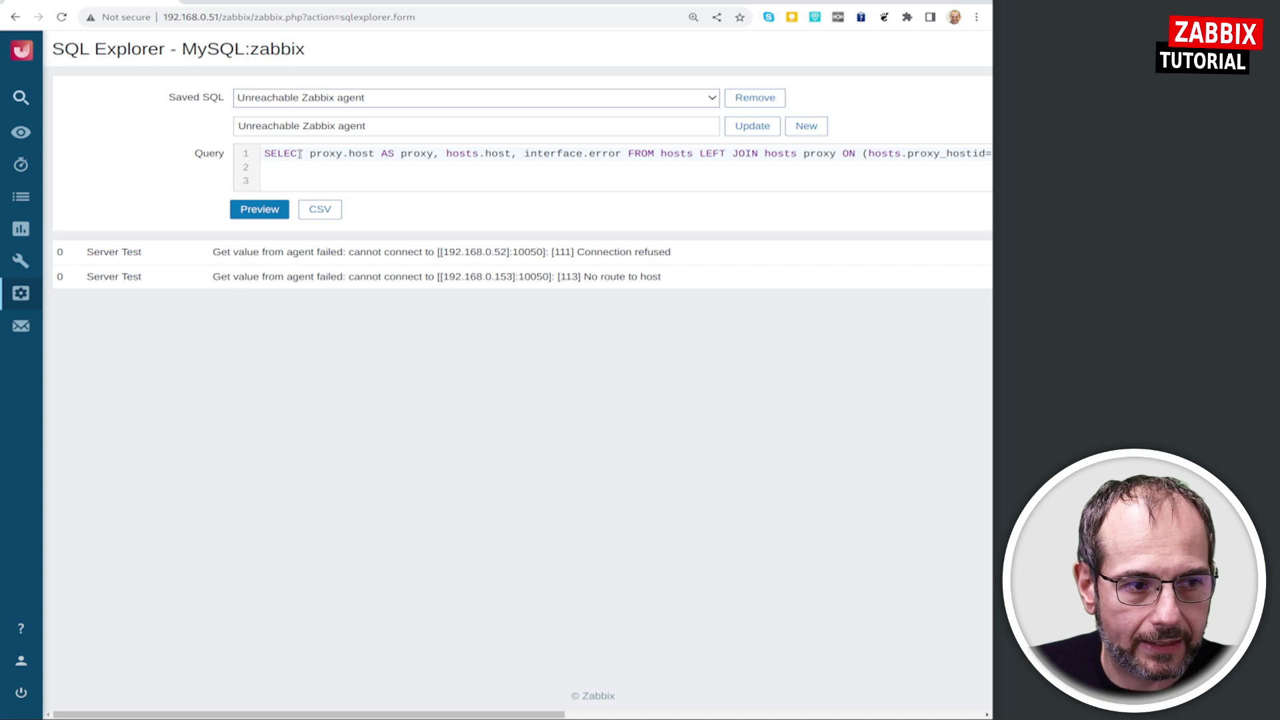
# Rename the query to 'Unreachable SNMP', rerun the preview, and reset the Saved SQL selection with New.
pyautogui.tripleClick(301, 154)
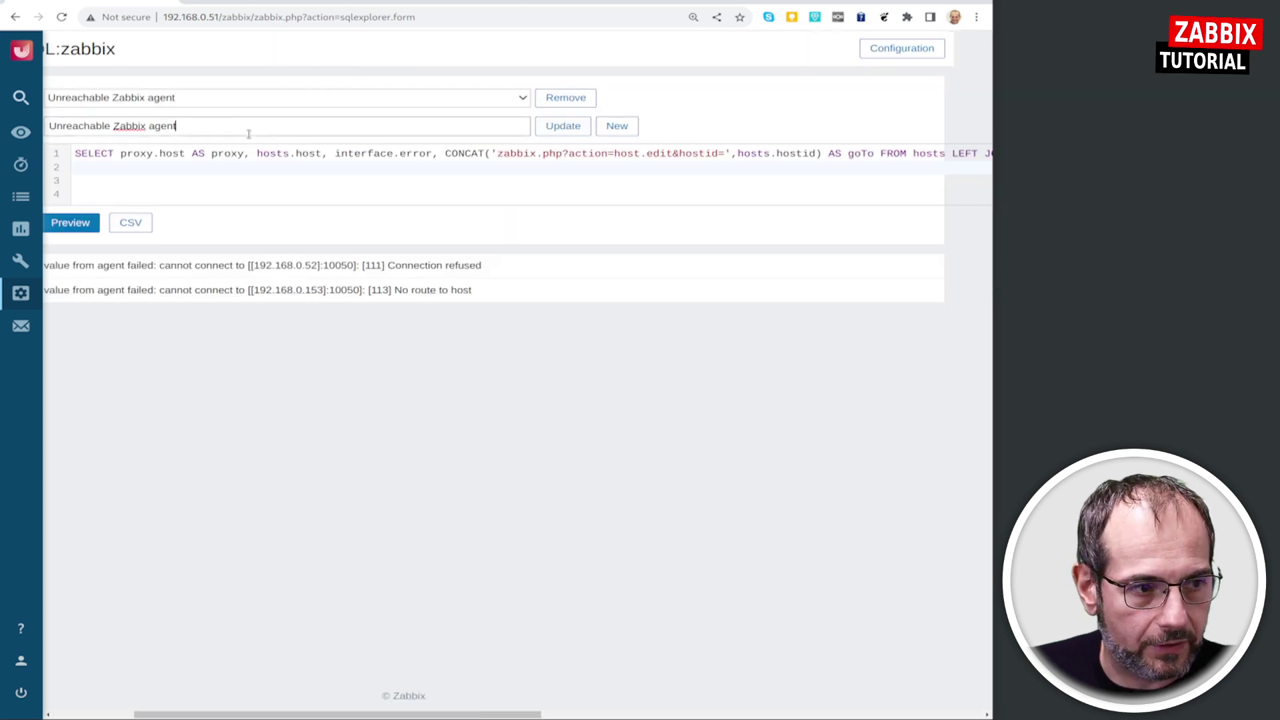
pyautogui.moveTo(114, 126); pyautogui.dragTo(246, 126)
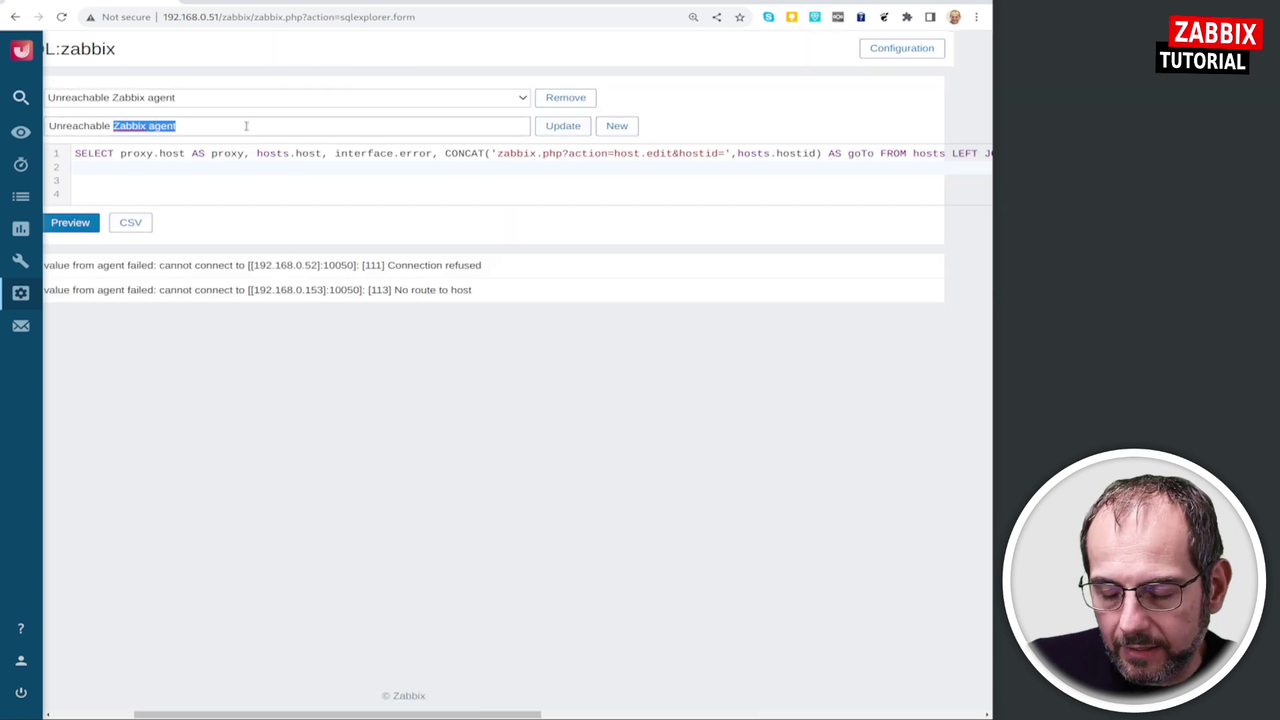
pyautogui.write('SN')
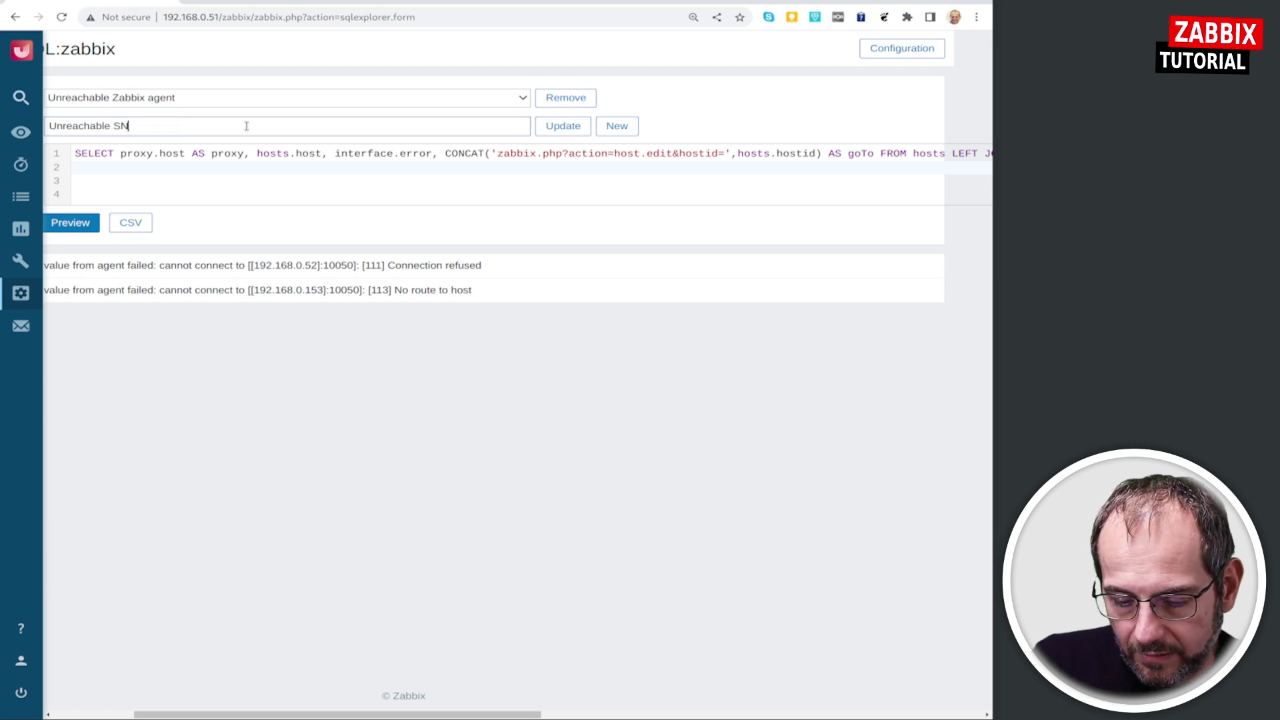
pyautogui.write('MP')
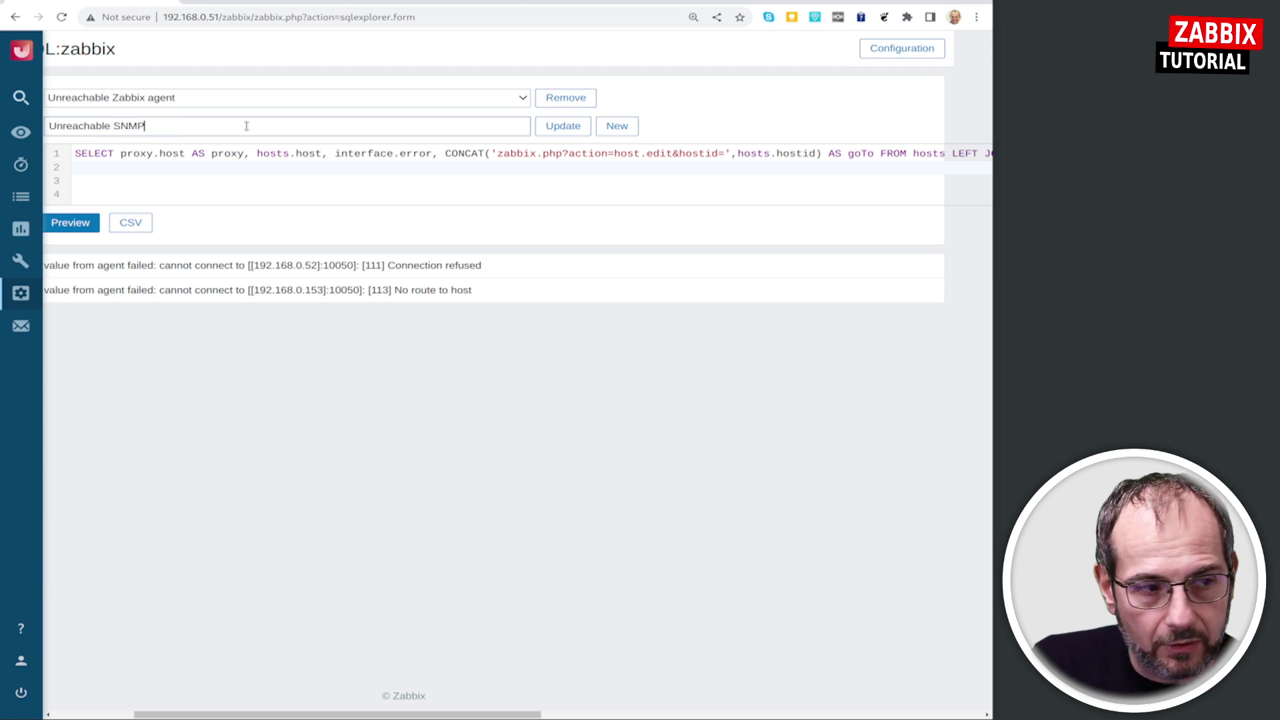
pyautogui.hscroll(-5, 227, 701)
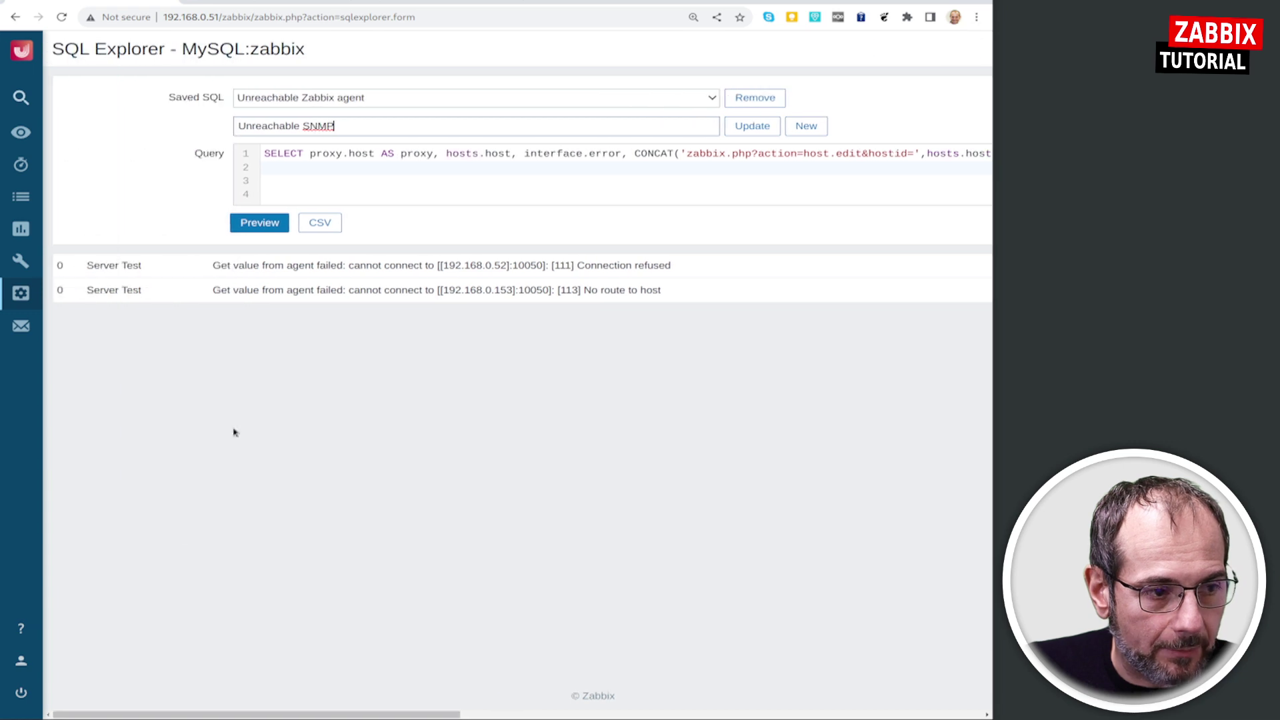
pyautogui.click(281, 226)
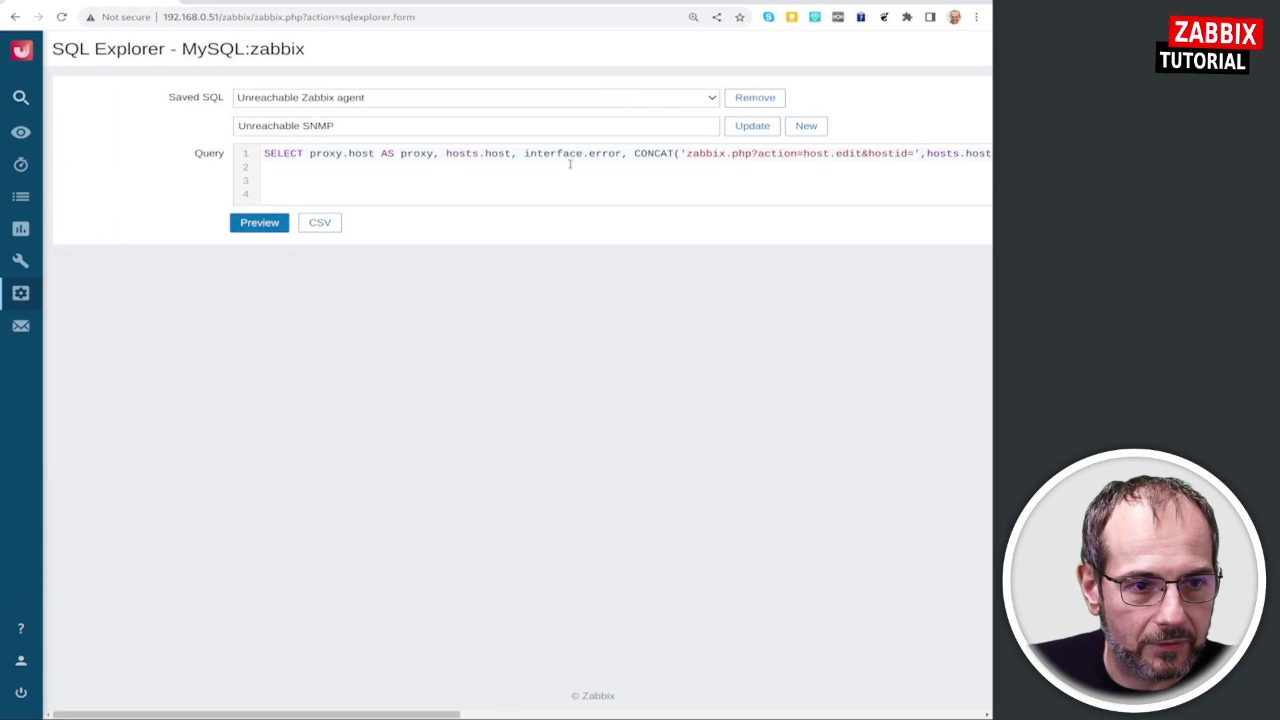
pyautogui.click(810, 128)
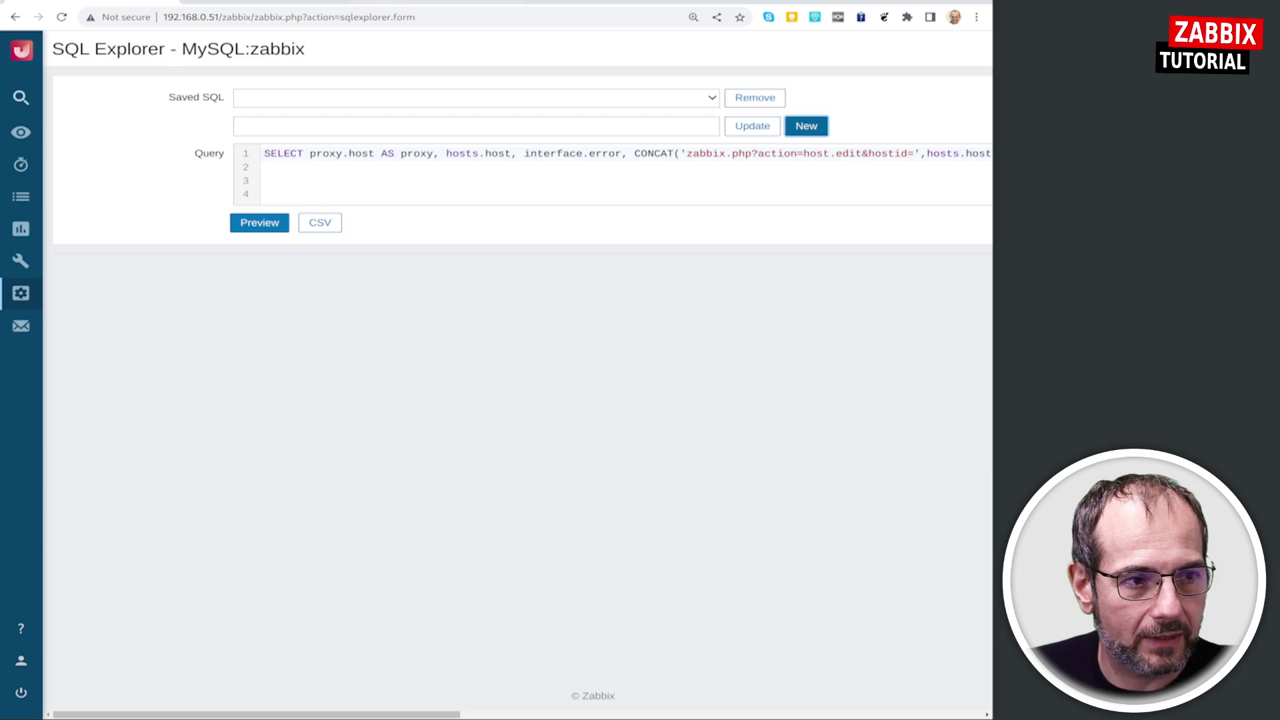
# Replace the editor query with the blog's user-sessions query and preview it: Admin 48, another user 1.
pyautogui.click(363, 2)
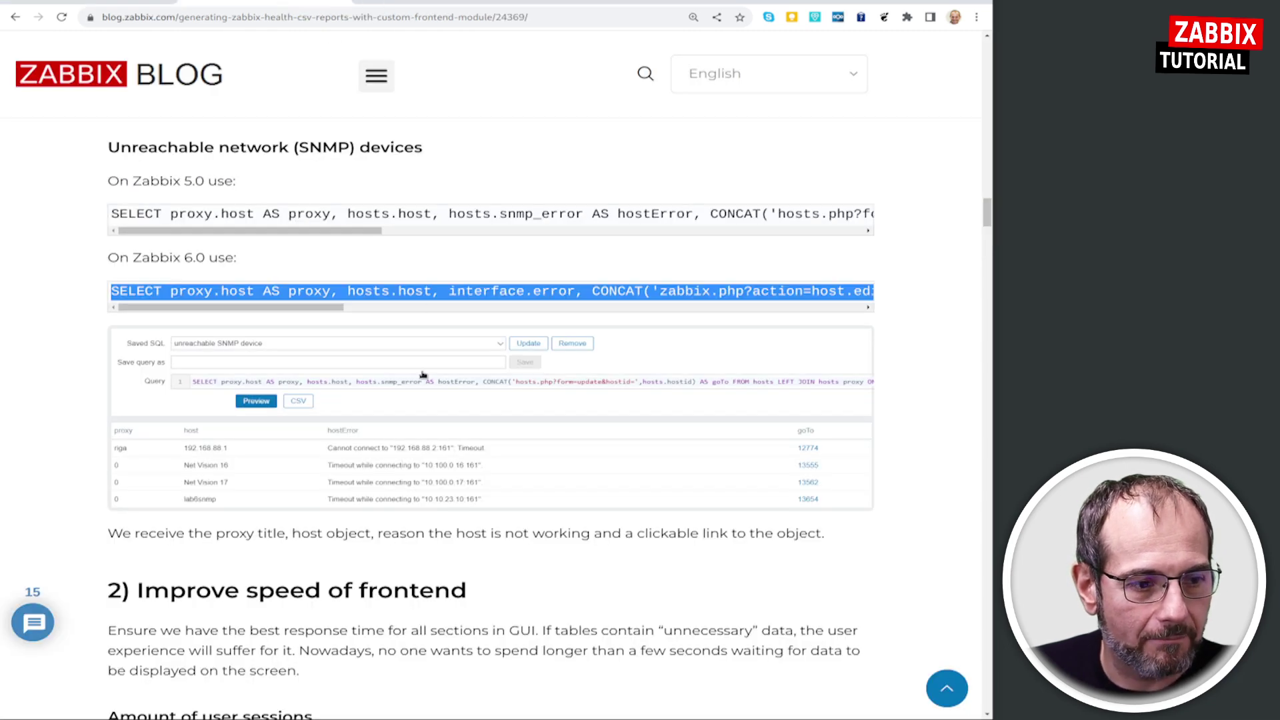
pyautogui.scroll(-2, 266, 543)
pyautogui.scroll(-3, 267, 544)
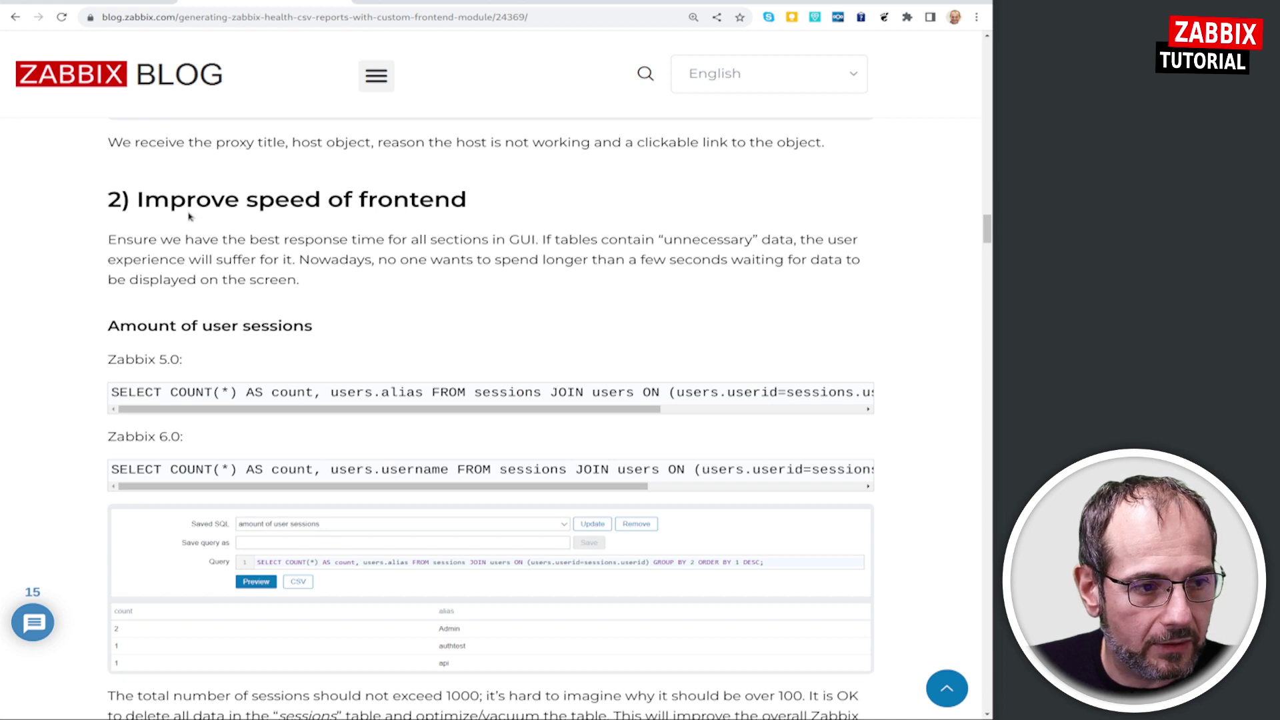
pyautogui.scroll(-2, 383, 321)
pyautogui.scroll(1, 360, 289)
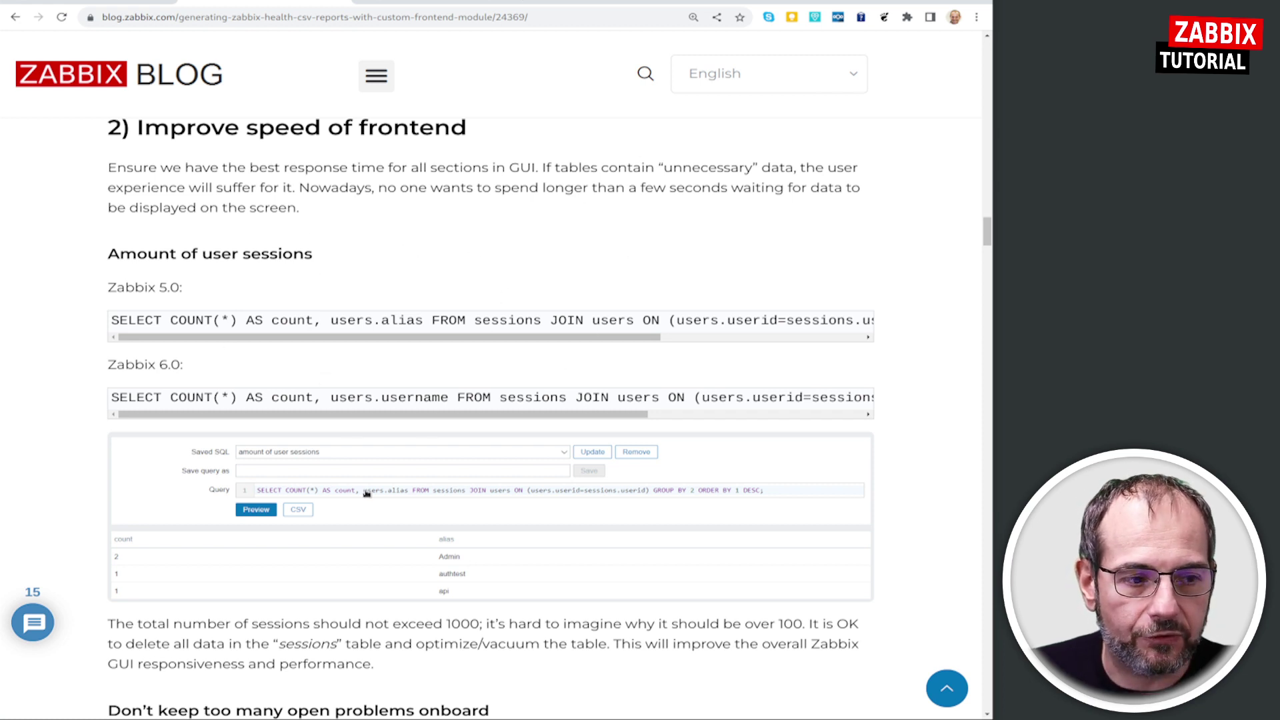
pyautogui.tripleClick(174, 401)
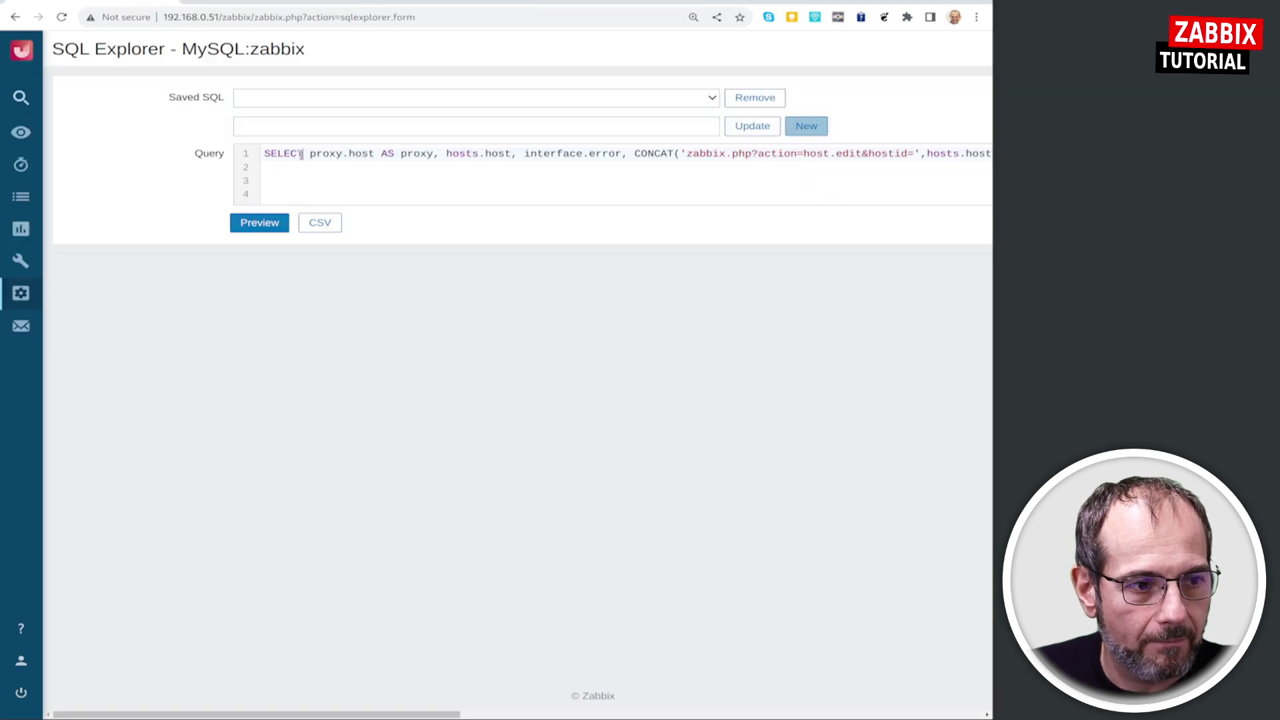
pyautogui.tripleClick(300, 155)
pyautogui.press('Delete')
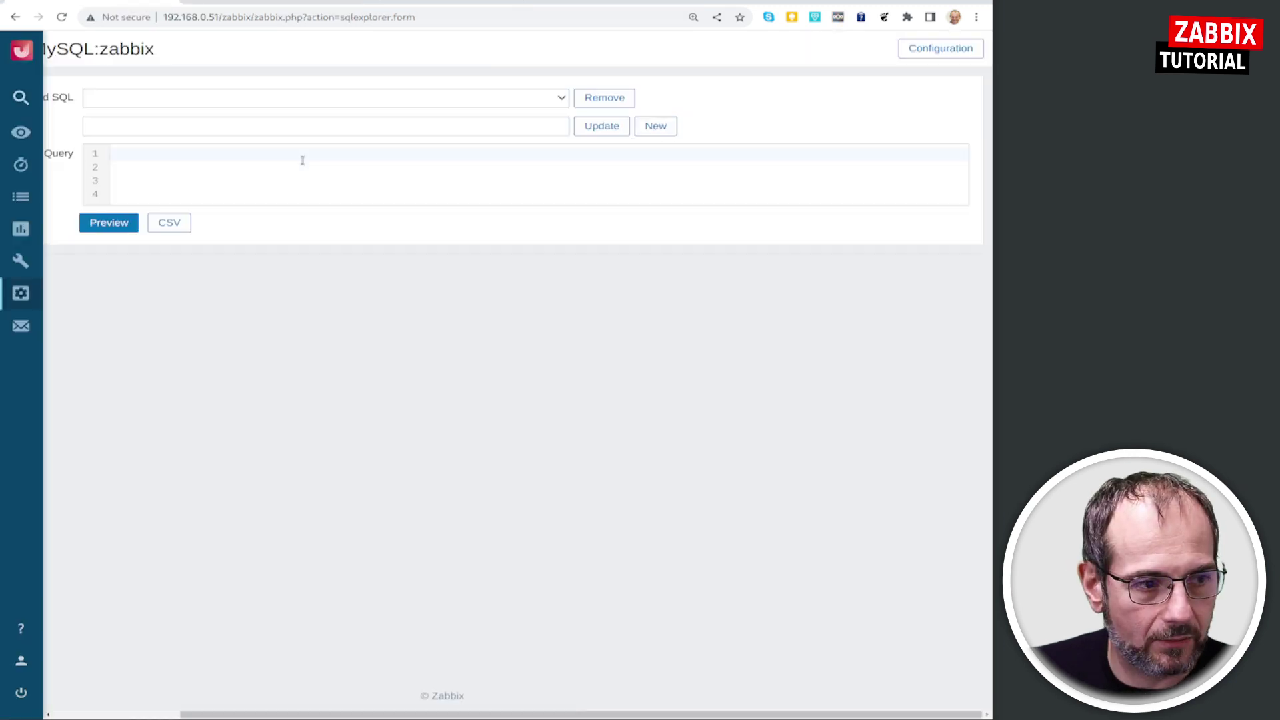
pyautogui.write('SELECT COUNT(*) AS count, users.username FROM sessions JOIN users ON (users.userid=sessions.userid) GROUP BY 2 ORDER BY 1 DESC;')
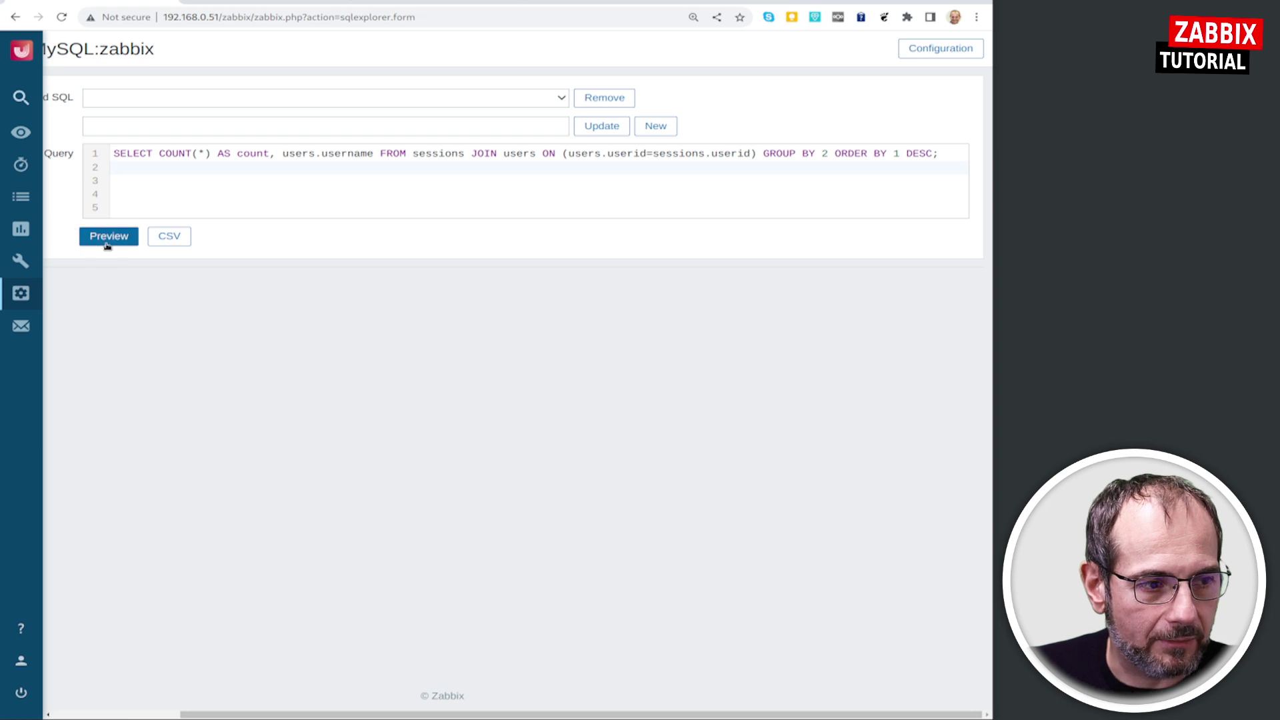
pyautogui.click(107, 237)
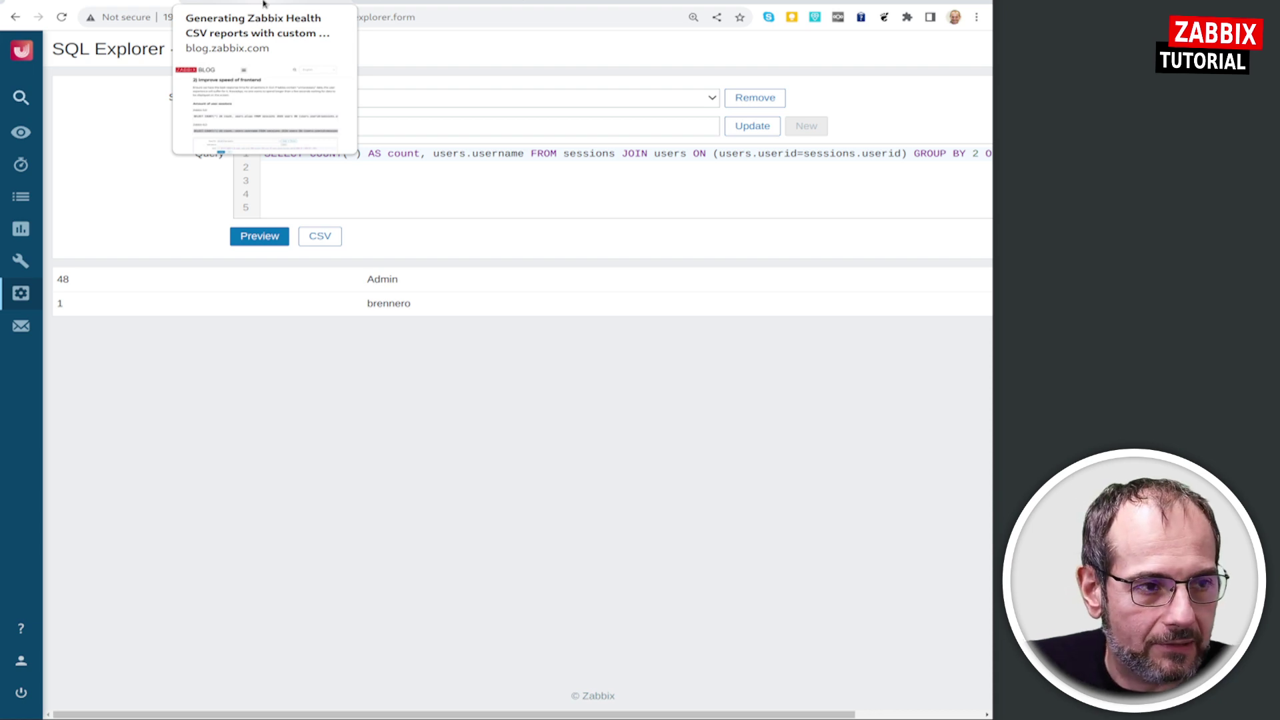
# Select the open-problems query in the blog's 'Don't keep too many open problems onboard' section.
pyautogui.click(275, 3)
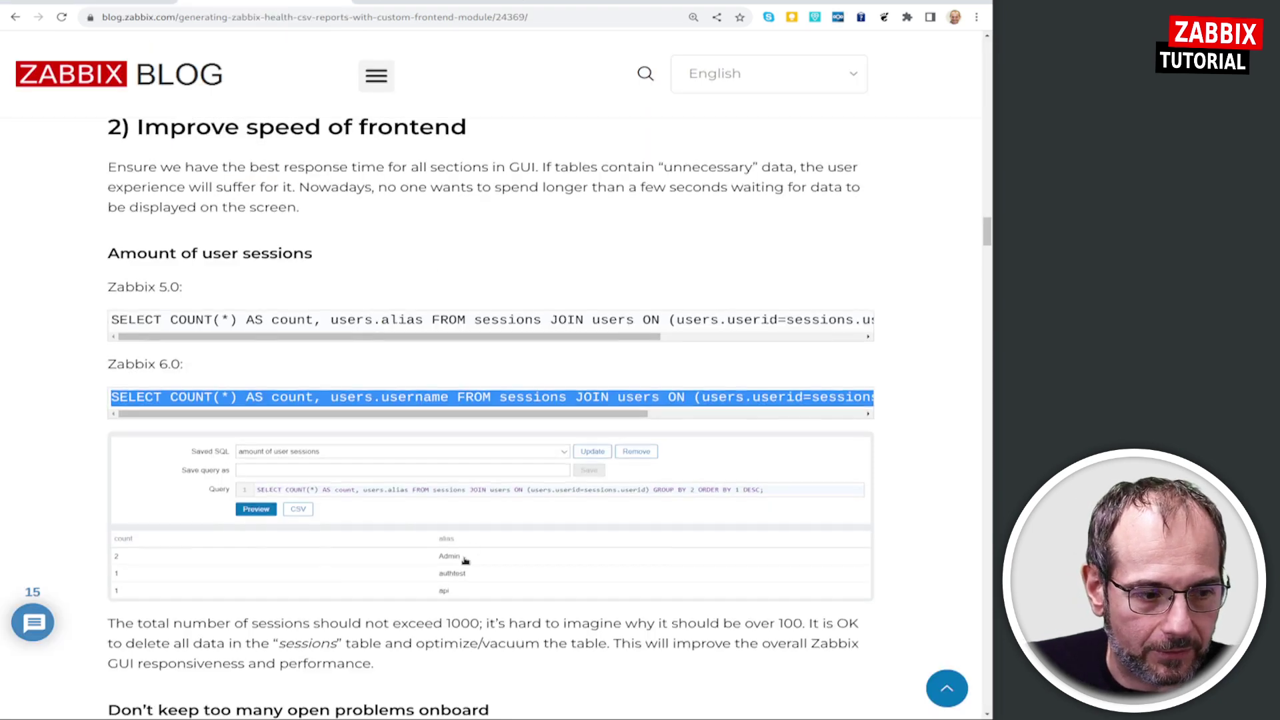
pyautogui.scroll(-5, 411, 508)
pyautogui.scroll(-2, 412, 508)
pyautogui.scroll(-1, 411, 508)
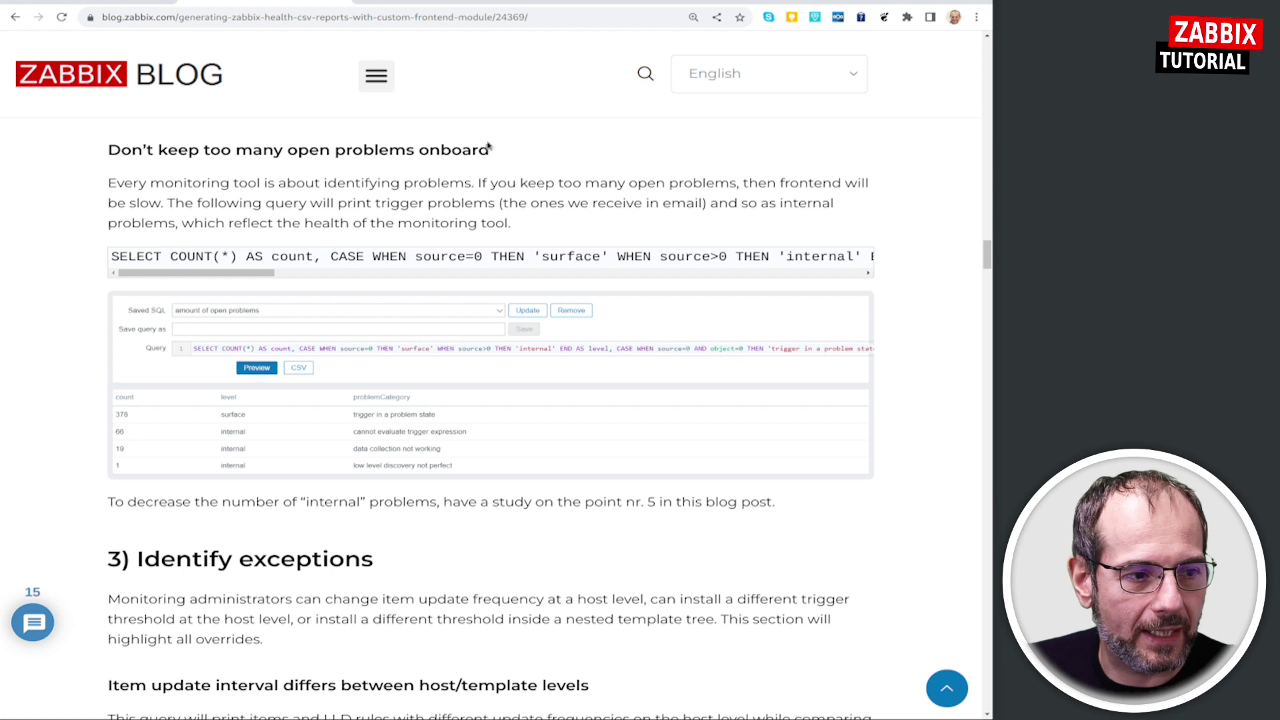
pyautogui.doubleClick(196, 254)
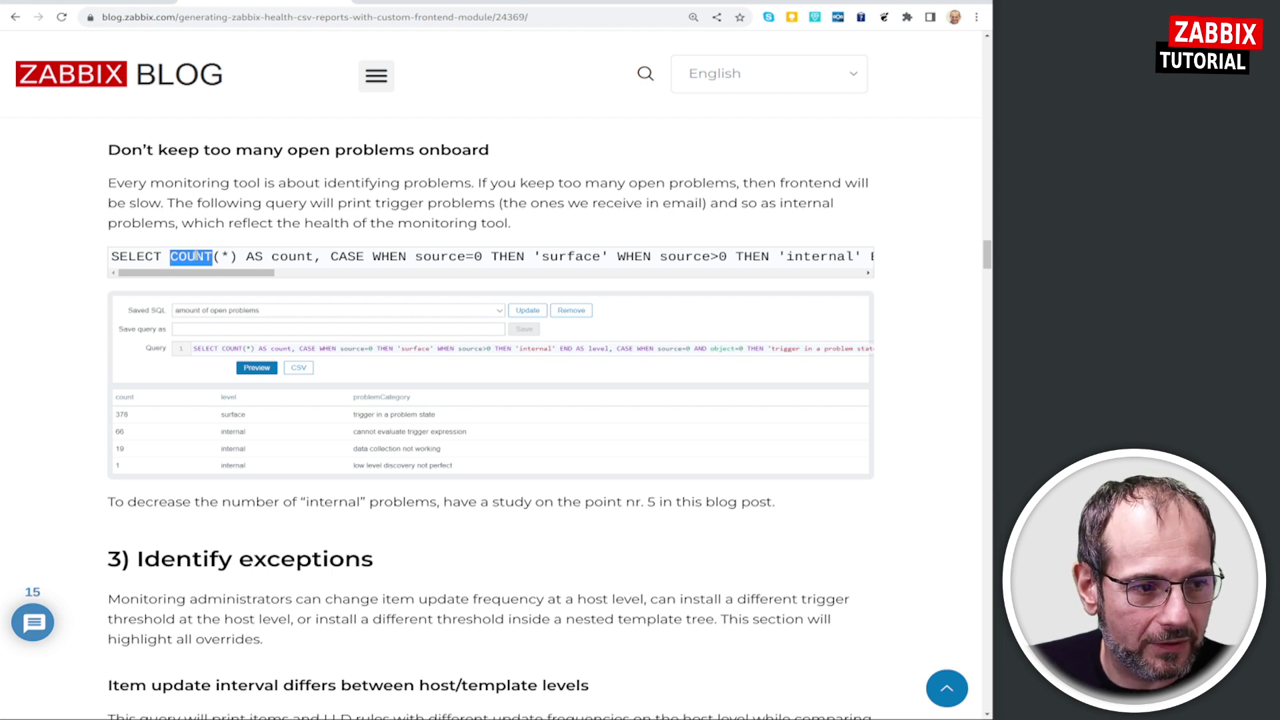
pyautogui.tripleClick(196, 254)
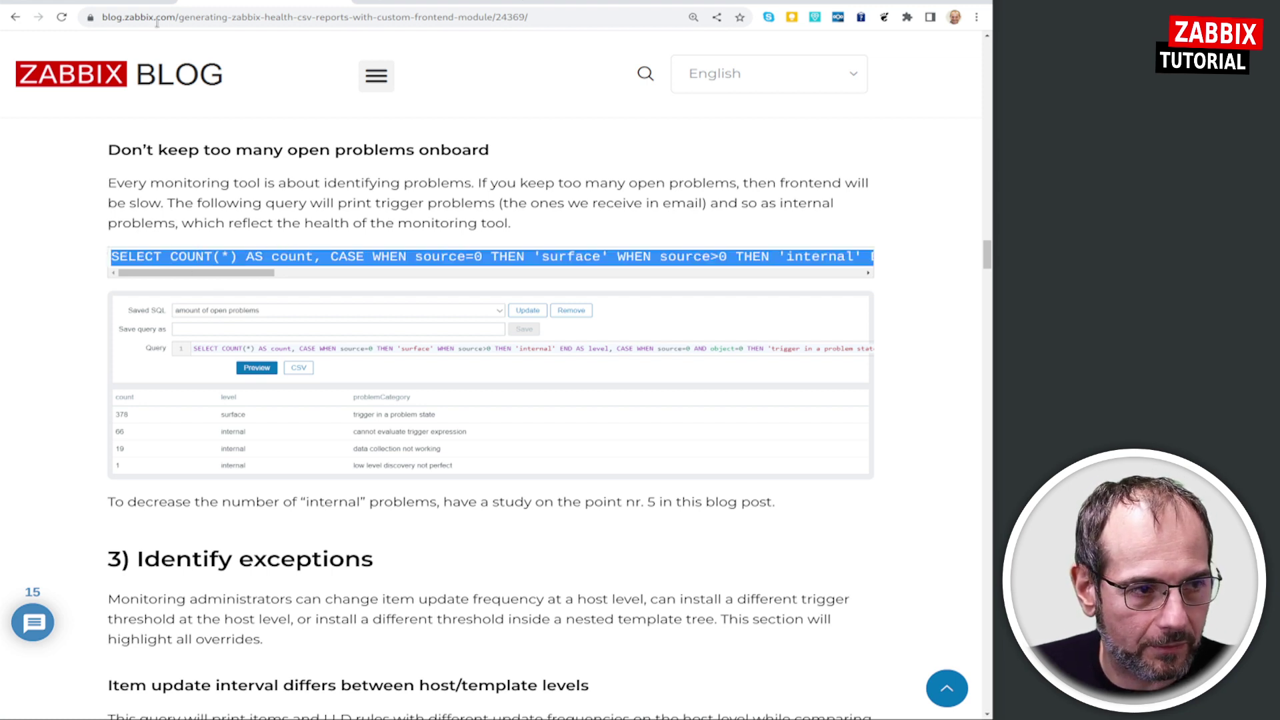
# Paste it over the editor query and preview, showing 34 triggers in a problem state.
pyautogui.click(73, 4)
pyautogui.hotkey('ctrl', 'a')
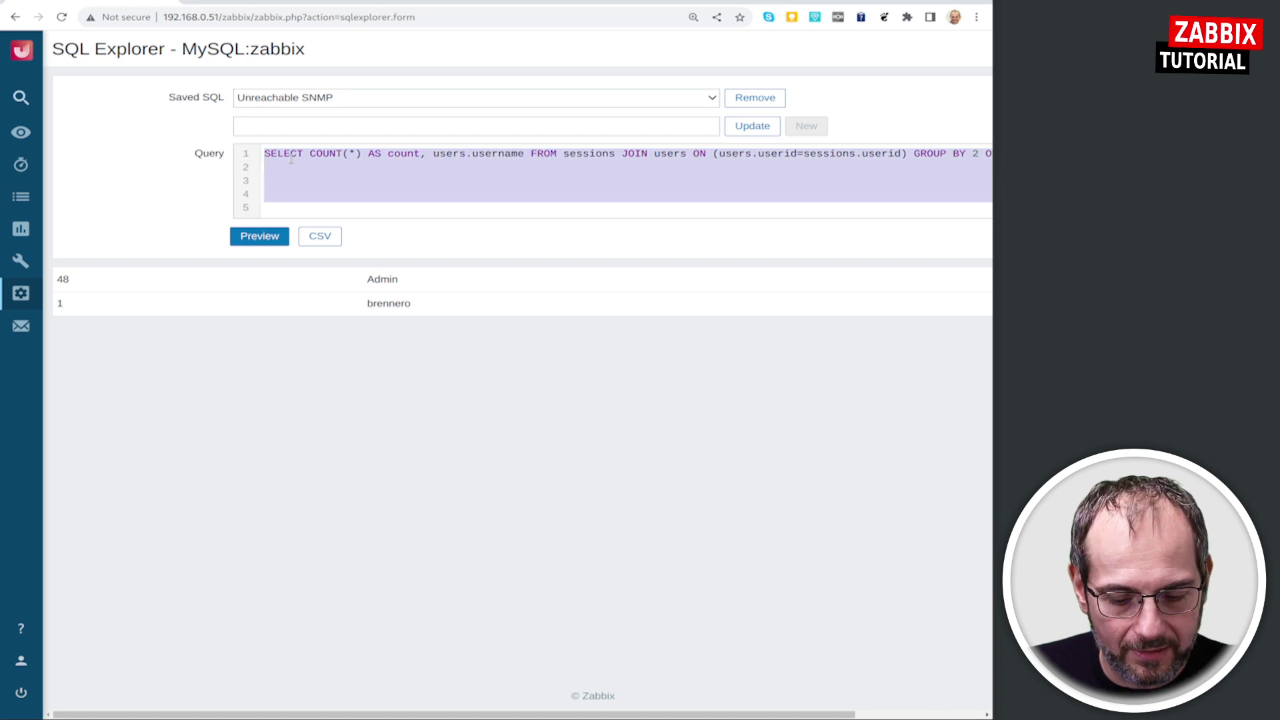
pyautogui.hotkey('ctrl', 'v')
pyautogui.click(273, 197)
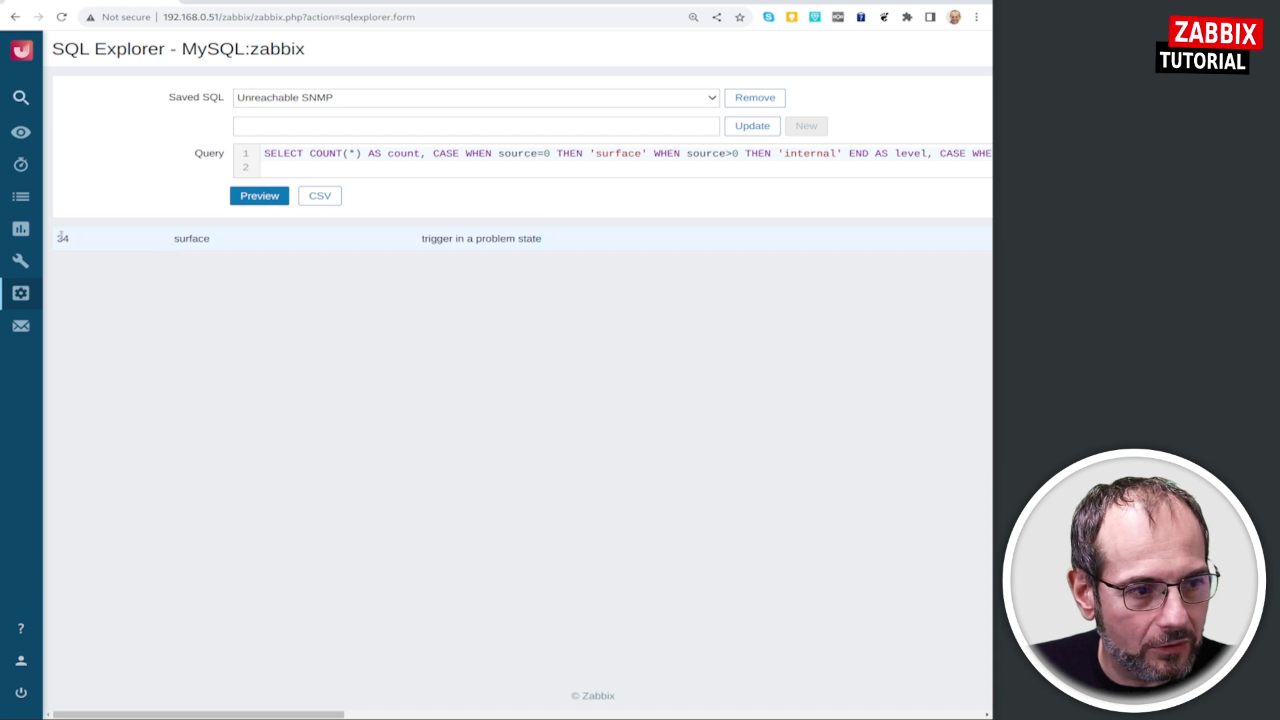
pyautogui.doubleClick(60, 238)
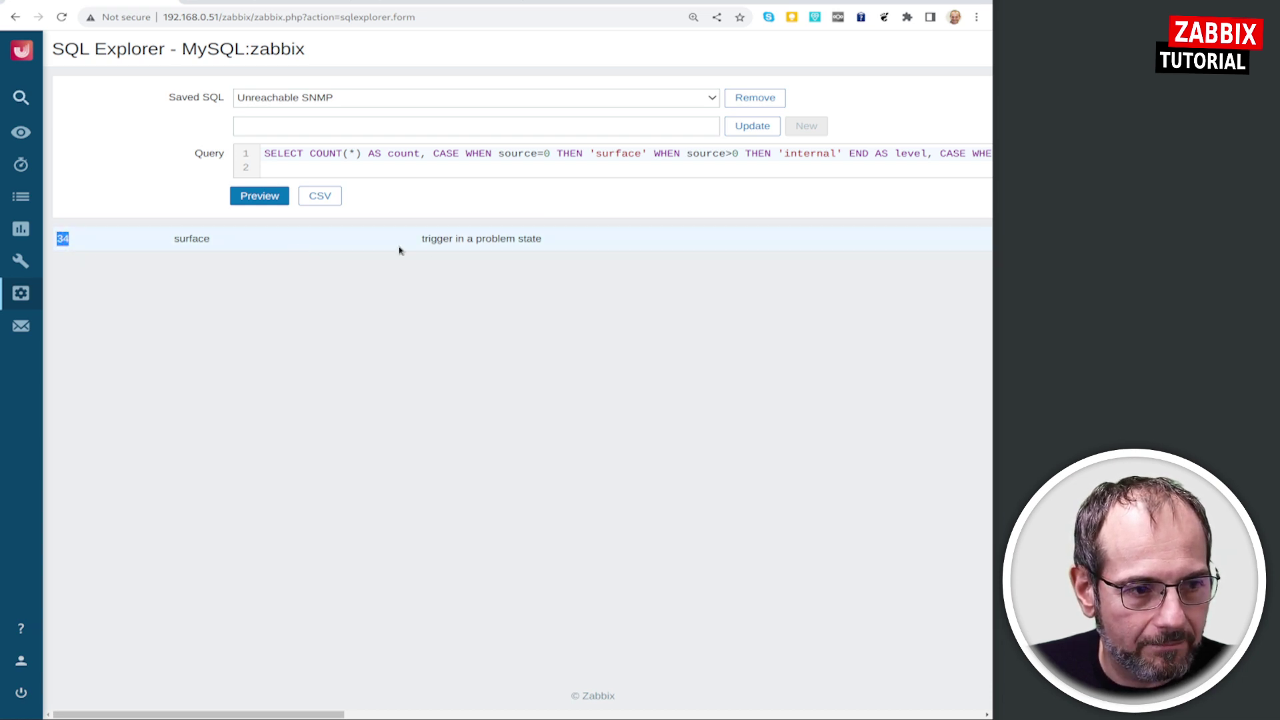
pyautogui.moveTo(424, 239); pyautogui.dragTo(581, 240)
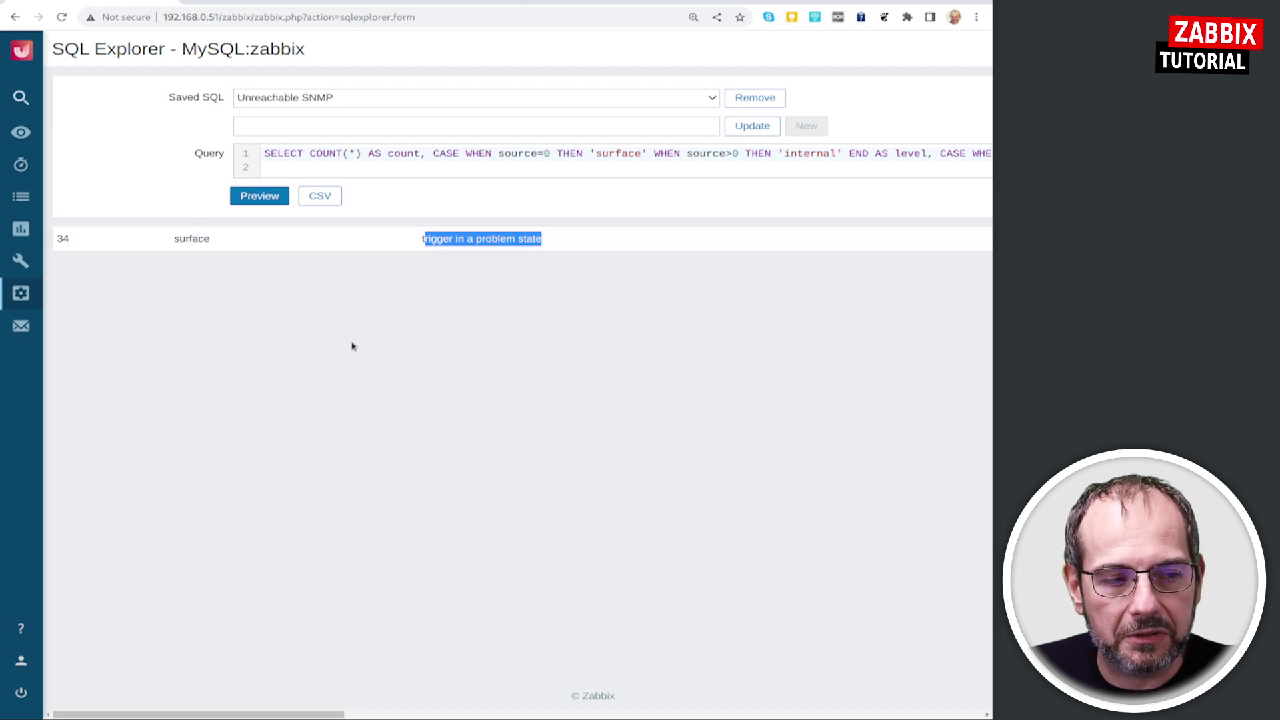
pyautogui.click(271, 3)
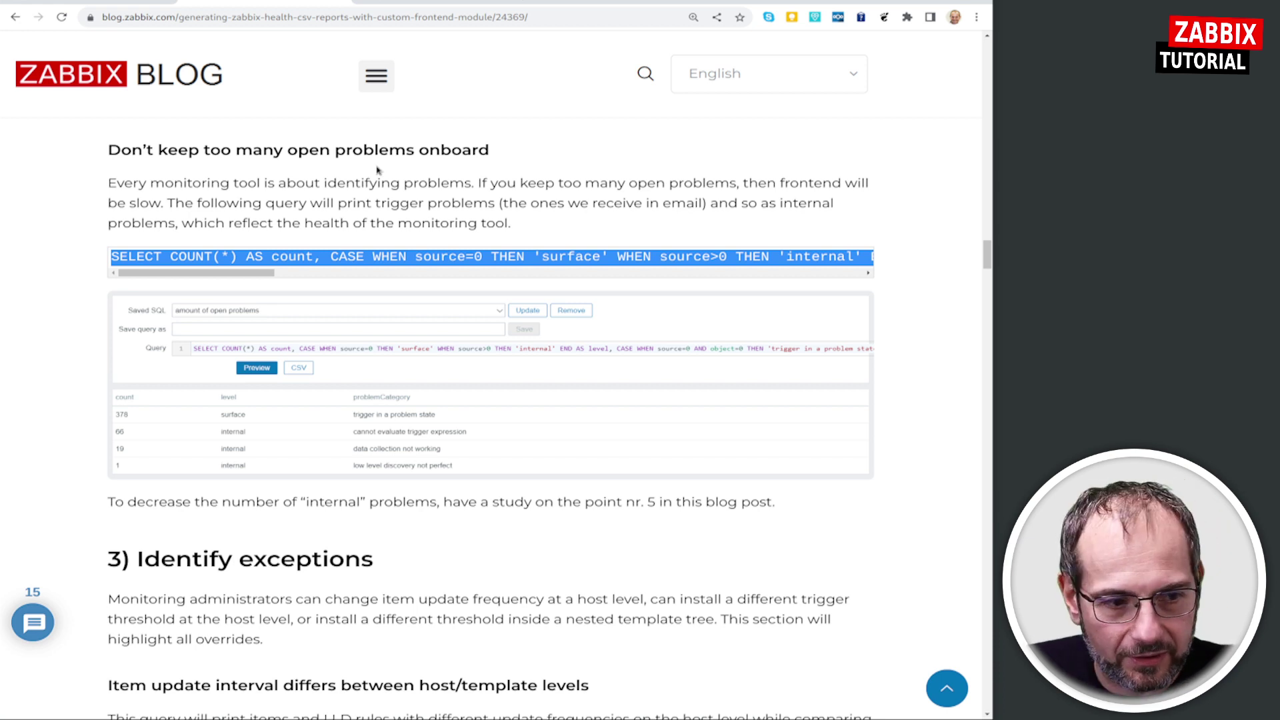
# Scroll to 'Item update interval differs between host/template levels' and select its SELECT h2.host query.
pyautogui.scroll(-3, 388, 507)
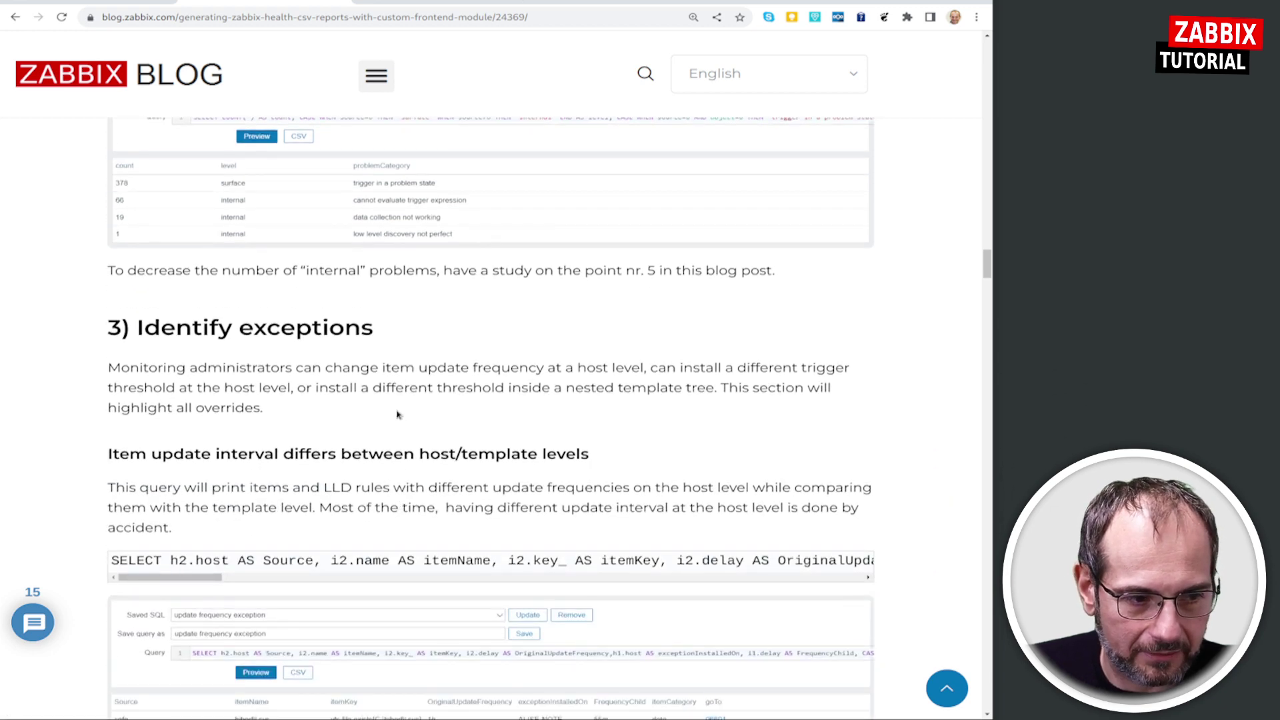
pyautogui.scroll(-2, 398, 431)
pyautogui.scroll(-1, 398, 432)
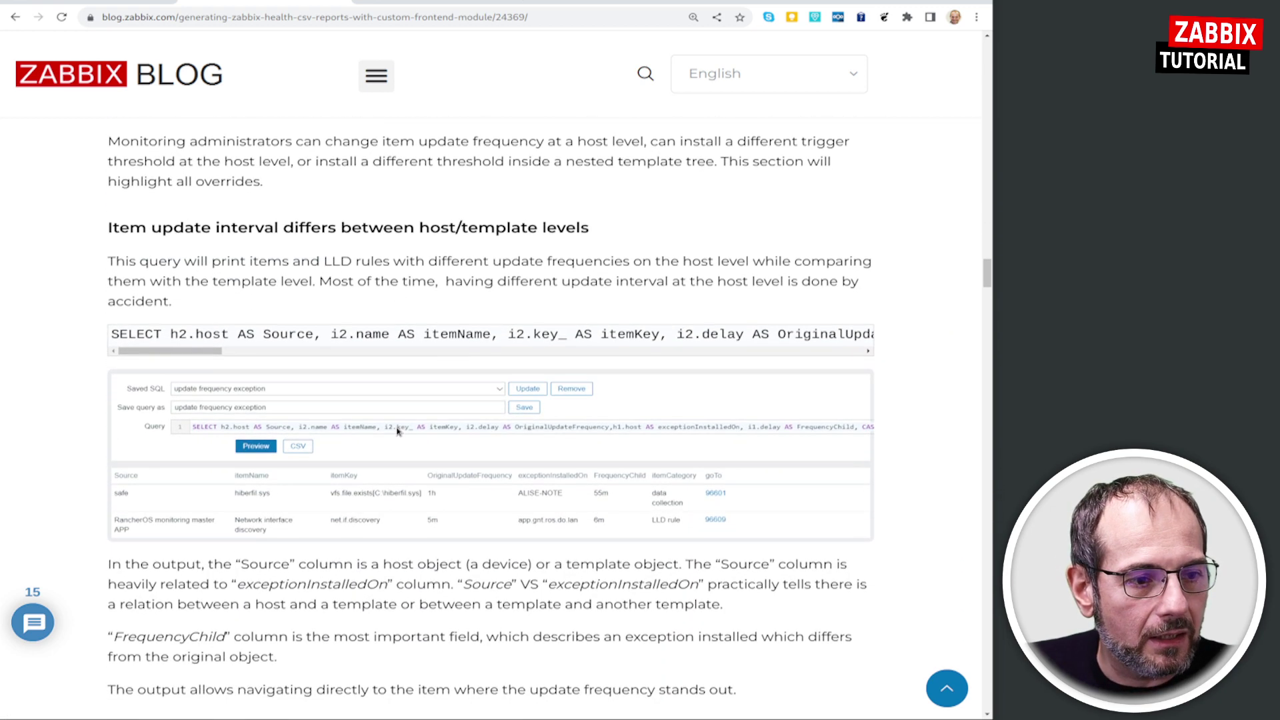
pyautogui.scroll(-1, 195, 172)
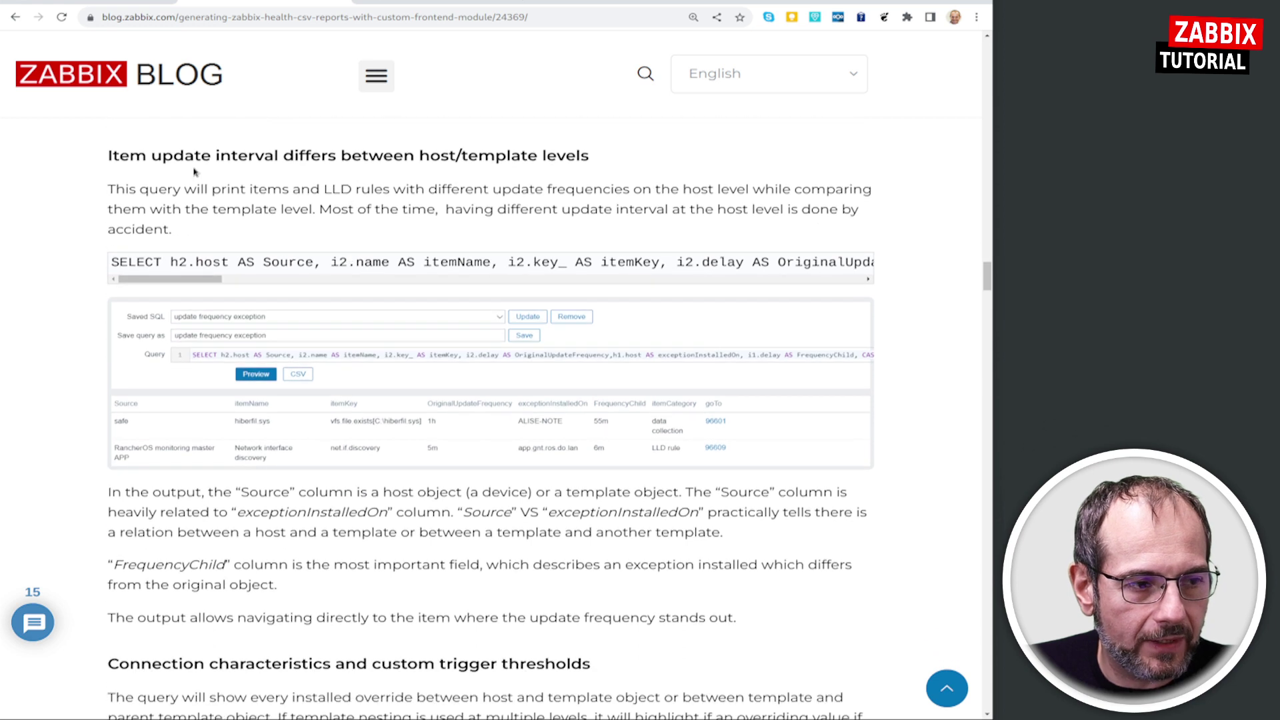
pyautogui.moveTo(110, 155); pyautogui.dragTo(650, 165)
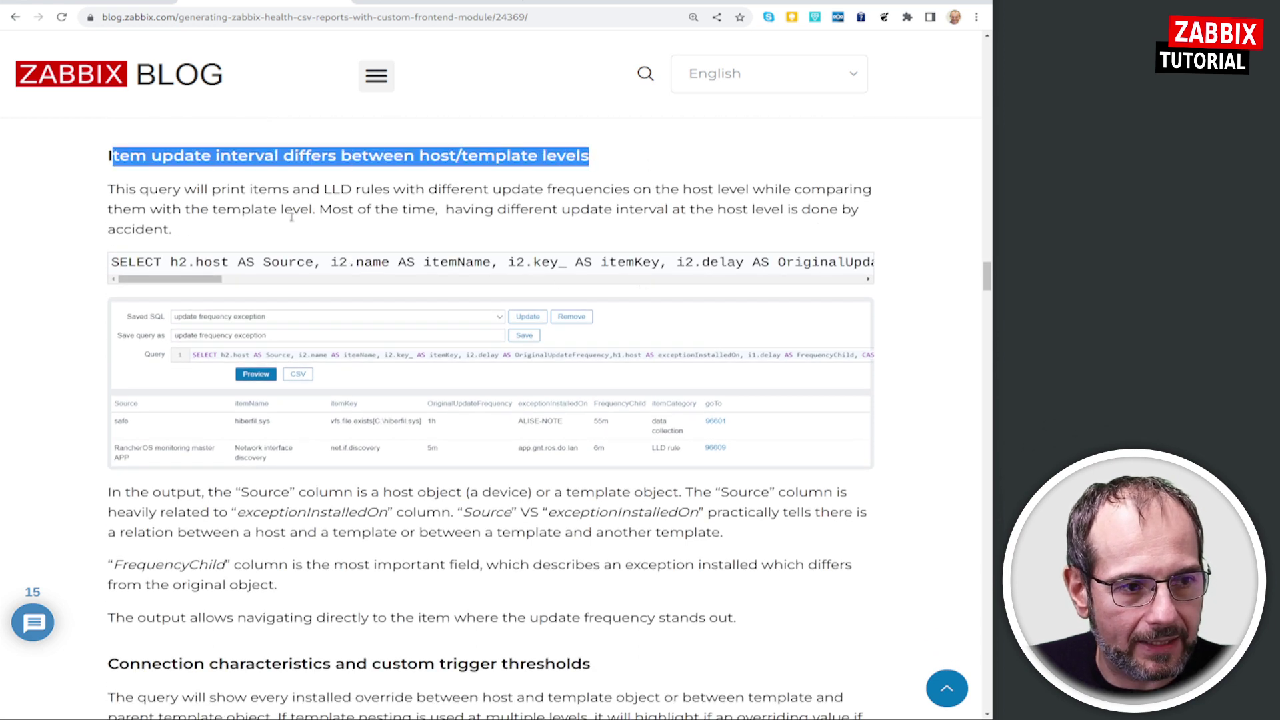
pyautogui.click(155, 191)
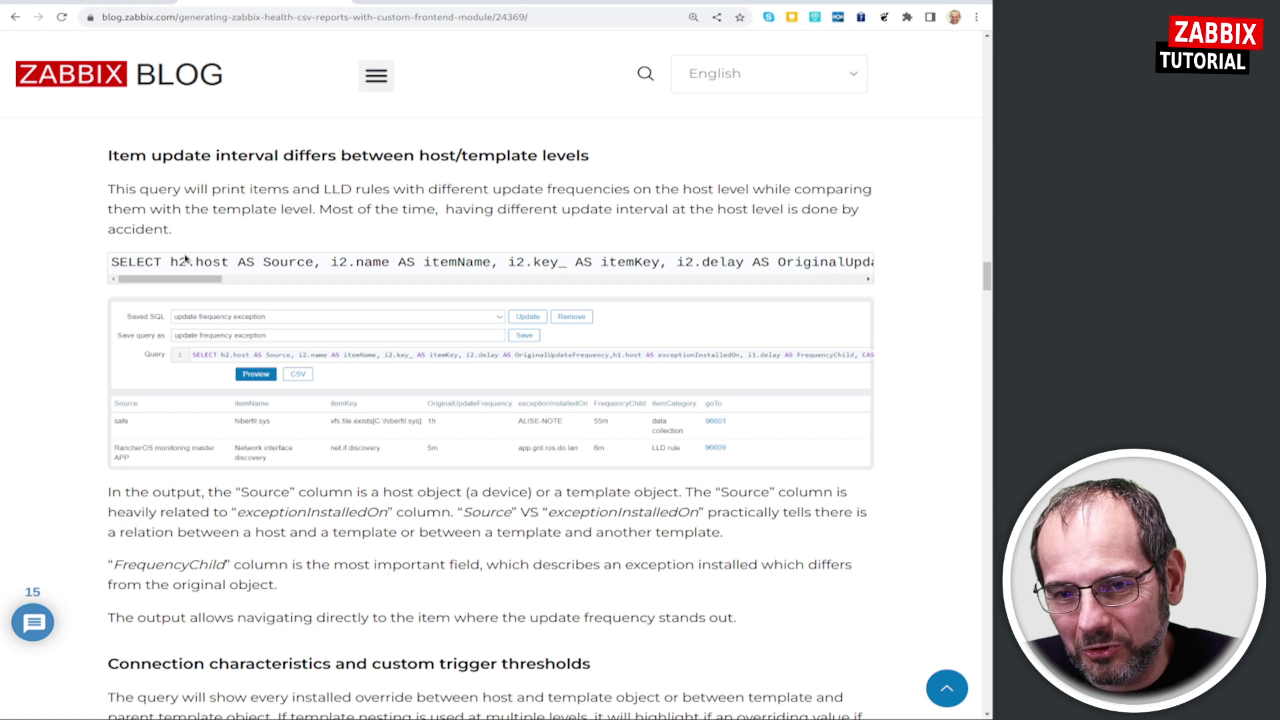
pyautogui.tripleClick(124, 264)
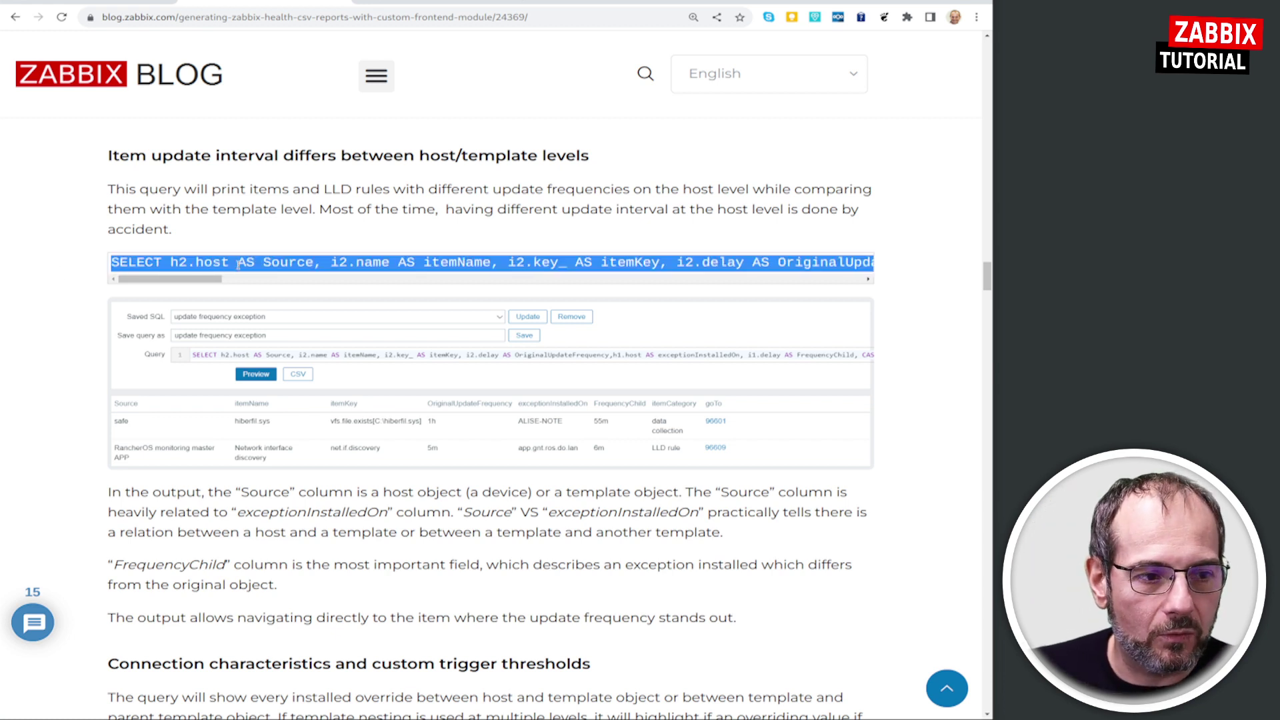
# Replace the editor query with the update-interval exception query and preview it, returning no rows.
pyautogui.hotkey('ctrl', 'Tab')
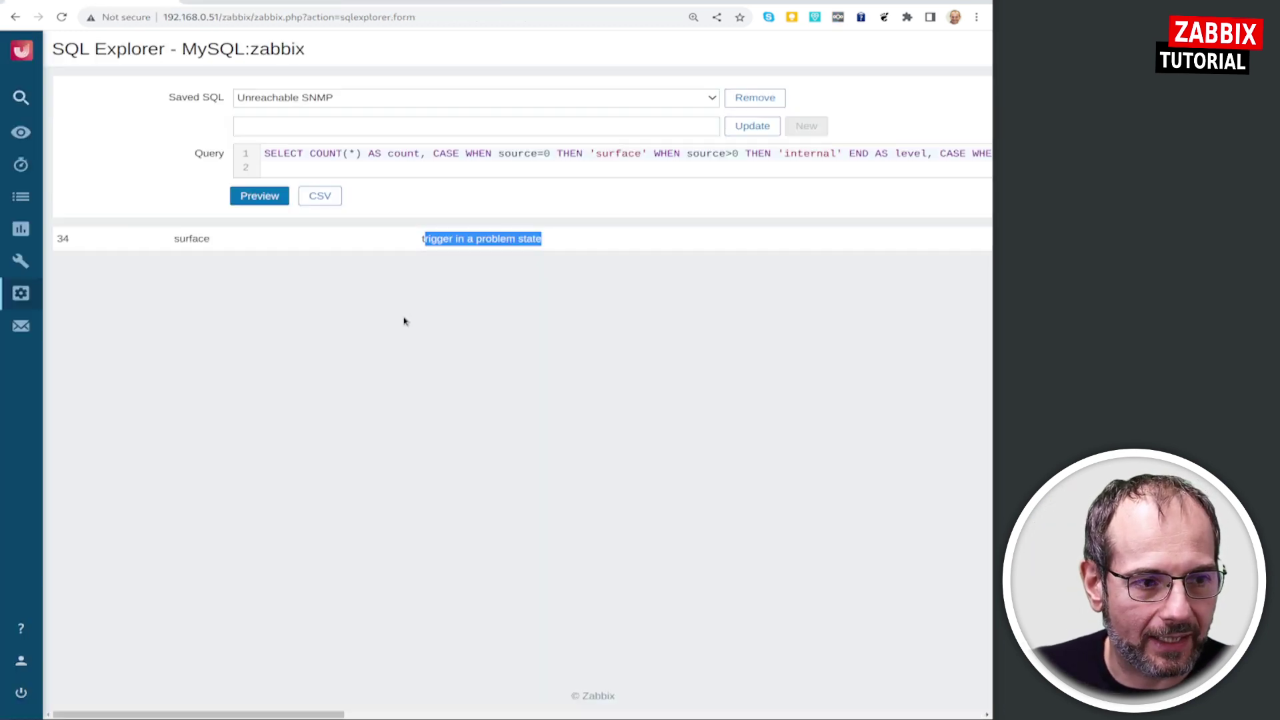
pyautogui.hotkey('ctrl', 'a')
pyautogui.press('Delete')
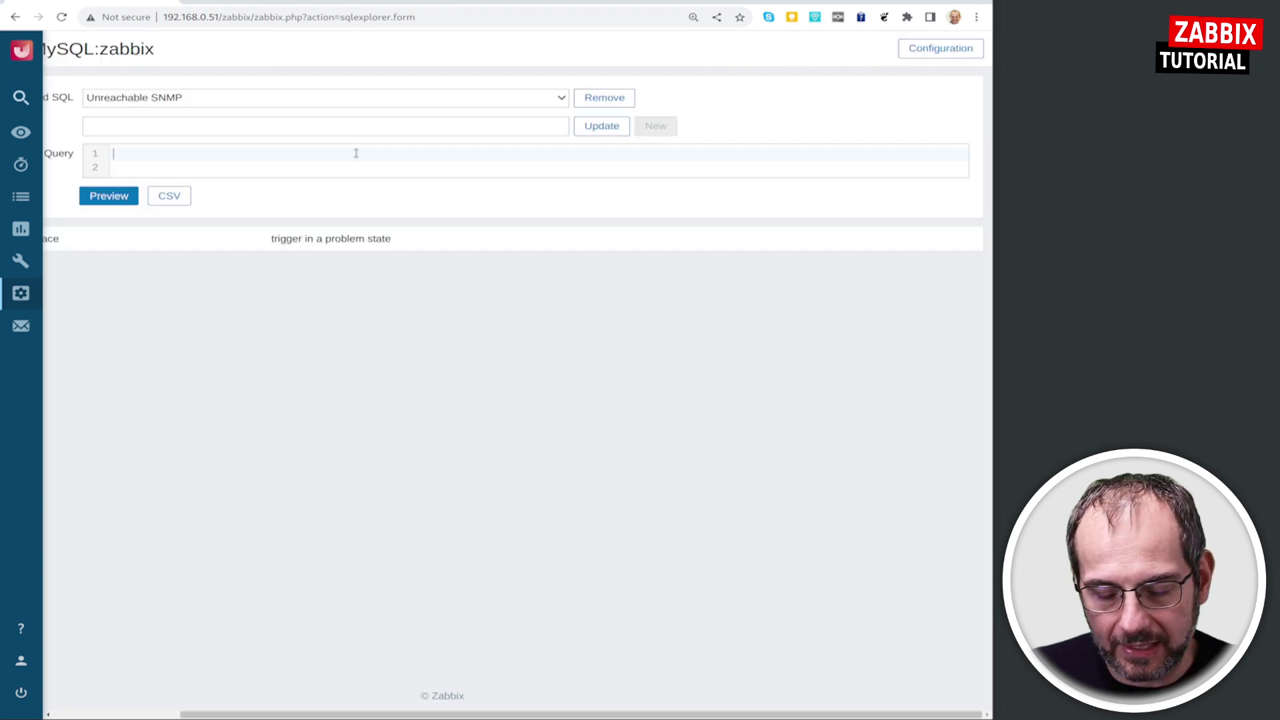
pyautogui.hotkey('ctrl', 'v')
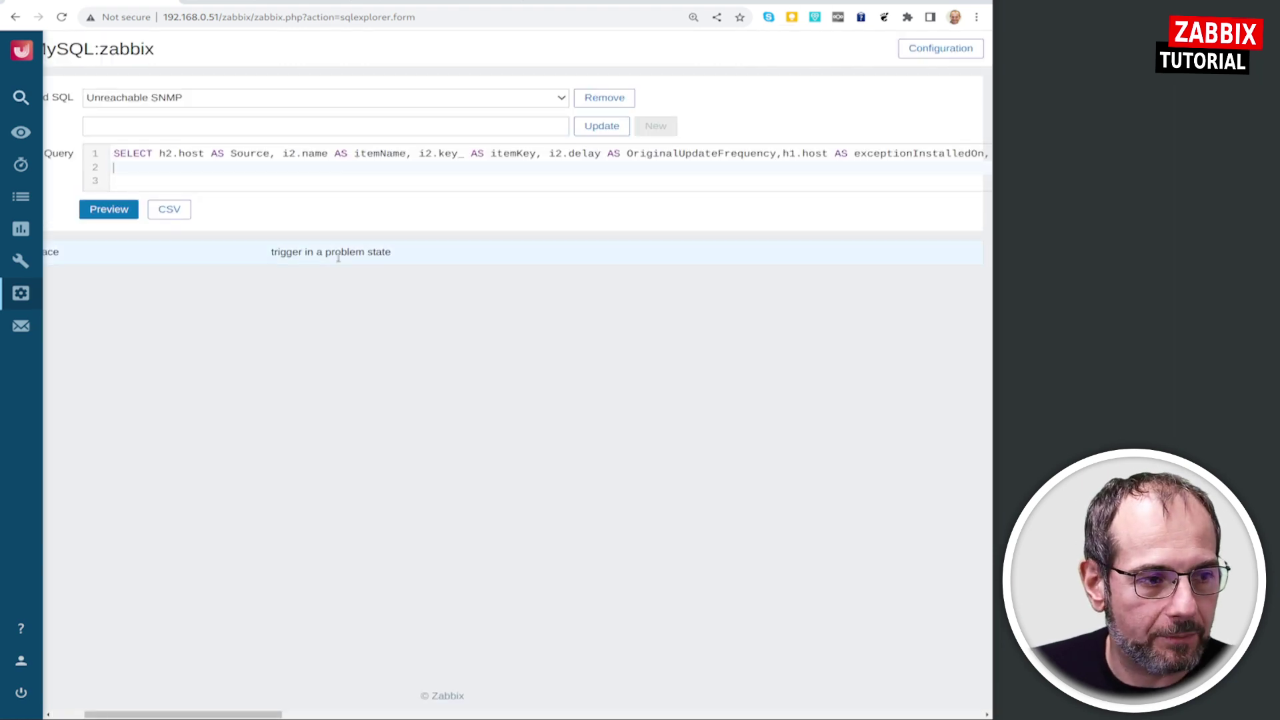
pyautogui.click(130, 211)
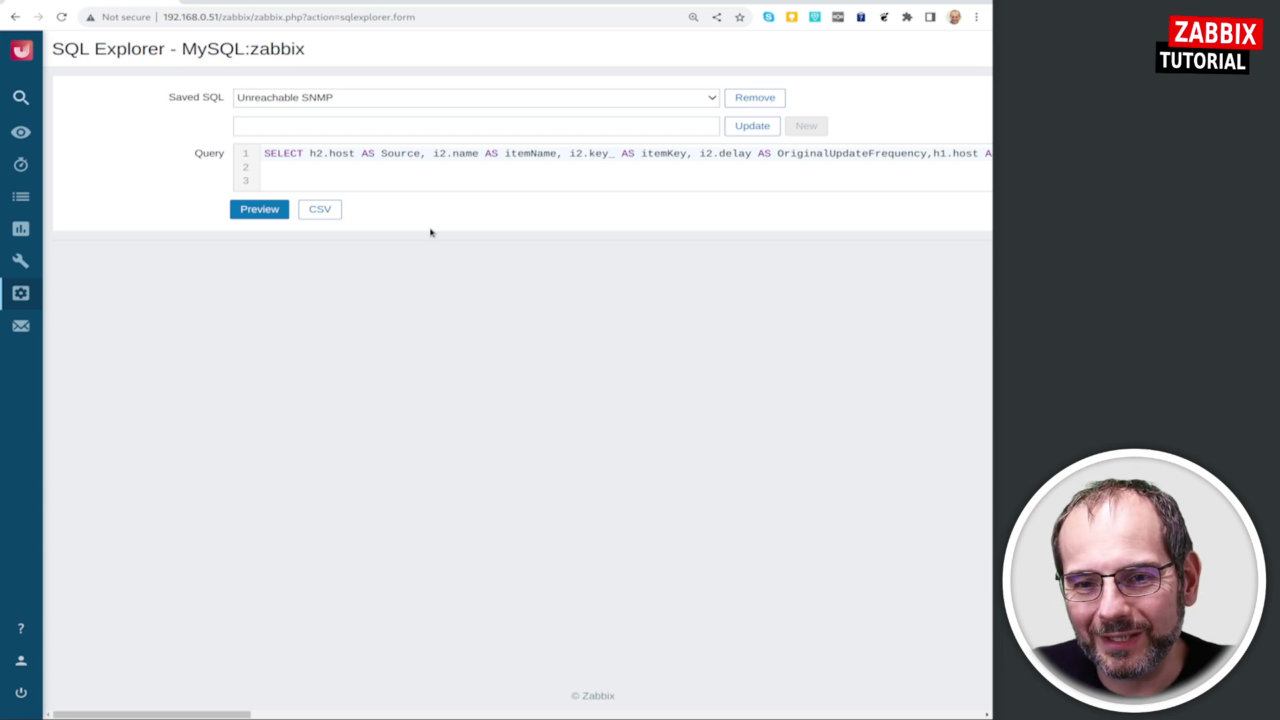
pyautogui.hotkey('ctrl', 'Tab')
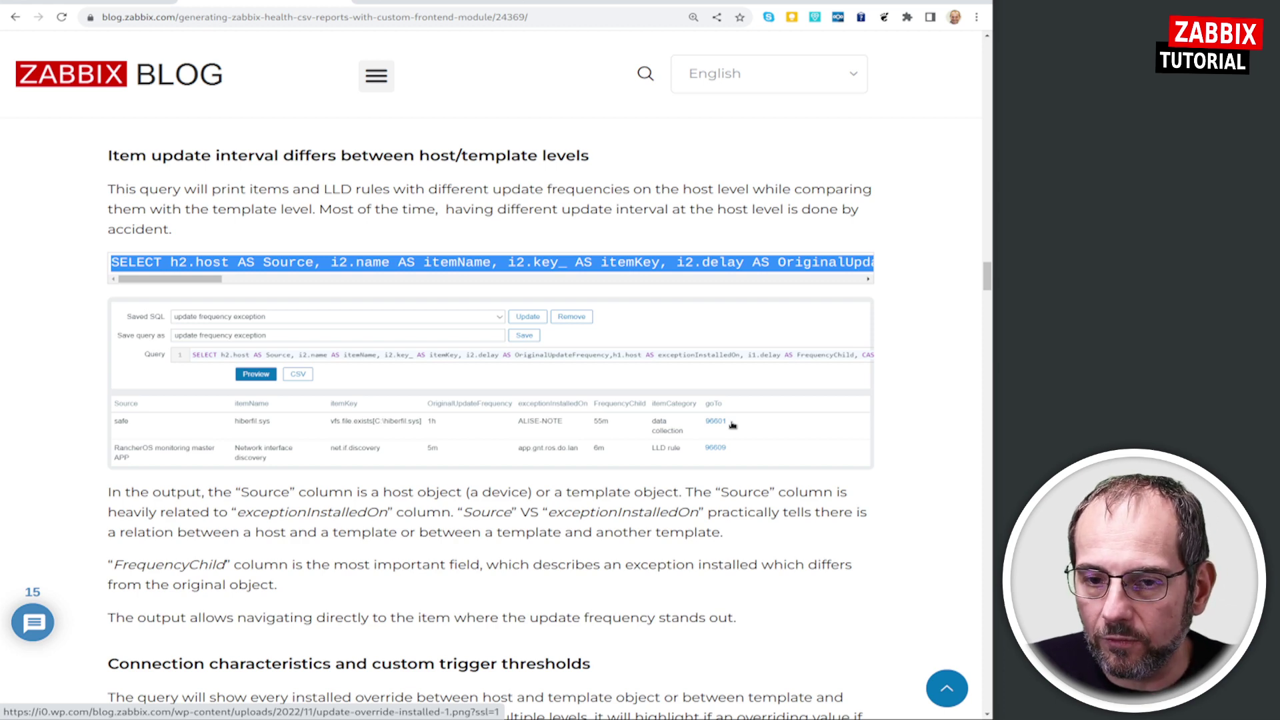
# Scroll to the 'Abandoned items' section and select its SELECT hosts.host query line.
pyautogui.scroll(-3, 704, 512)
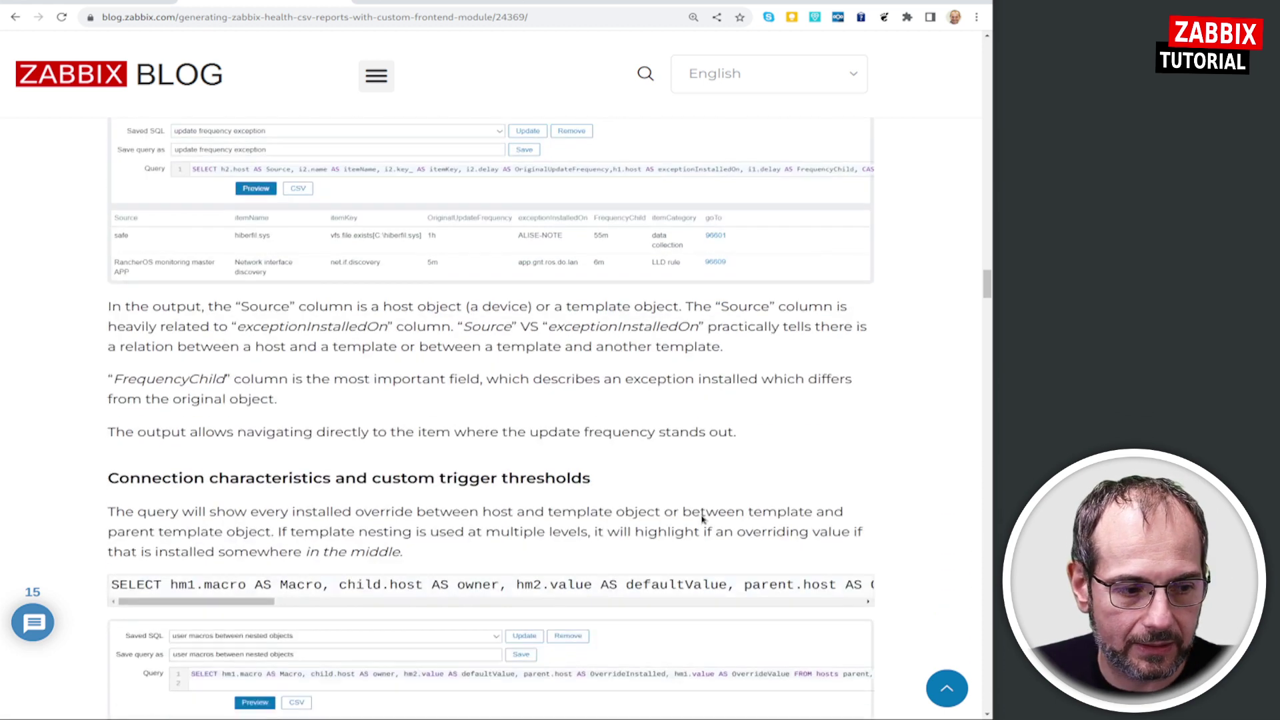
pyautogui.scroll(-2, 667, 520)
pyautogui.scroll(-1, 620, 527)
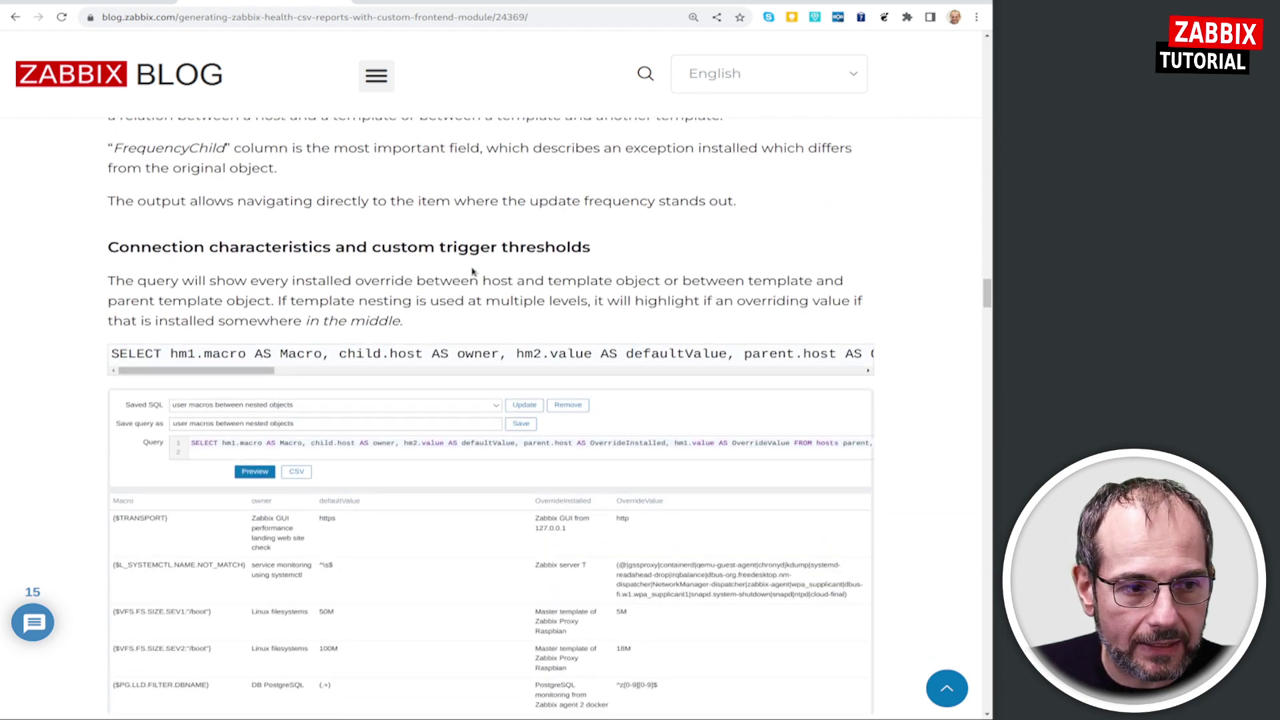
pyautogui.scroll(-5, 476, 280)
pyautogui.scroll(-3, 476, 294)
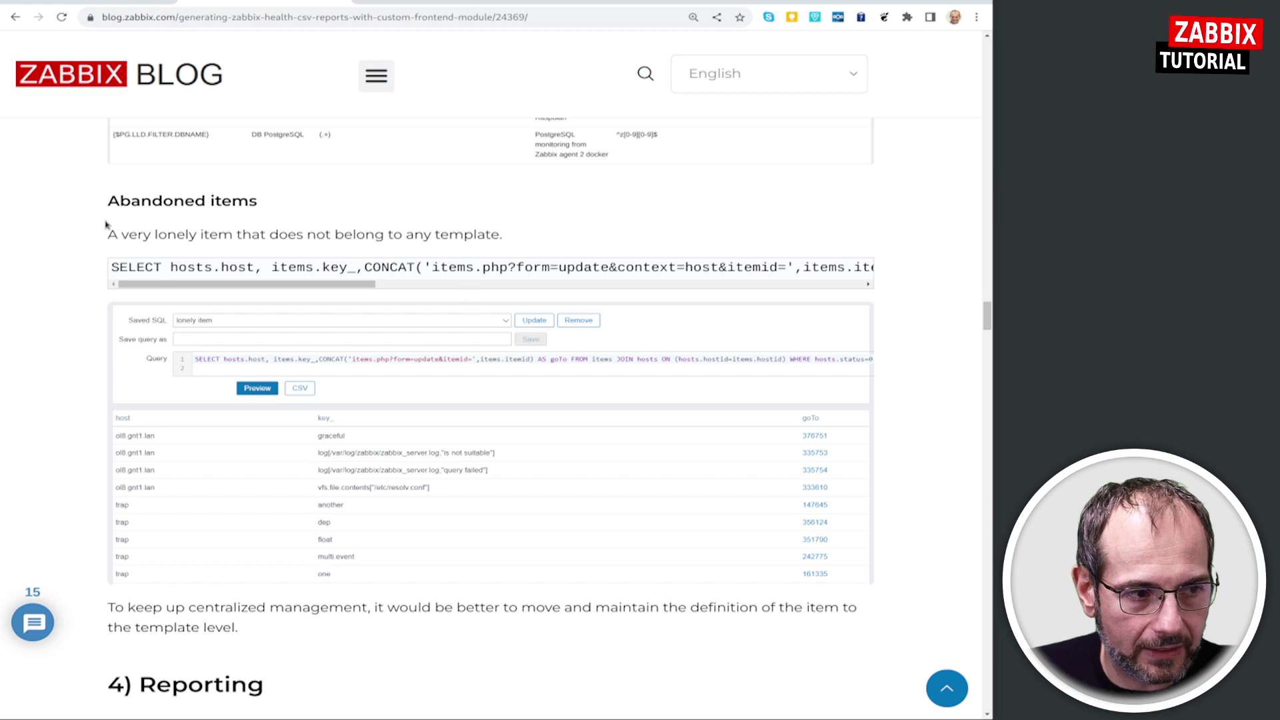
pyautogui.moveTo(106, 207); pyautogui.dragTo(254, 207)
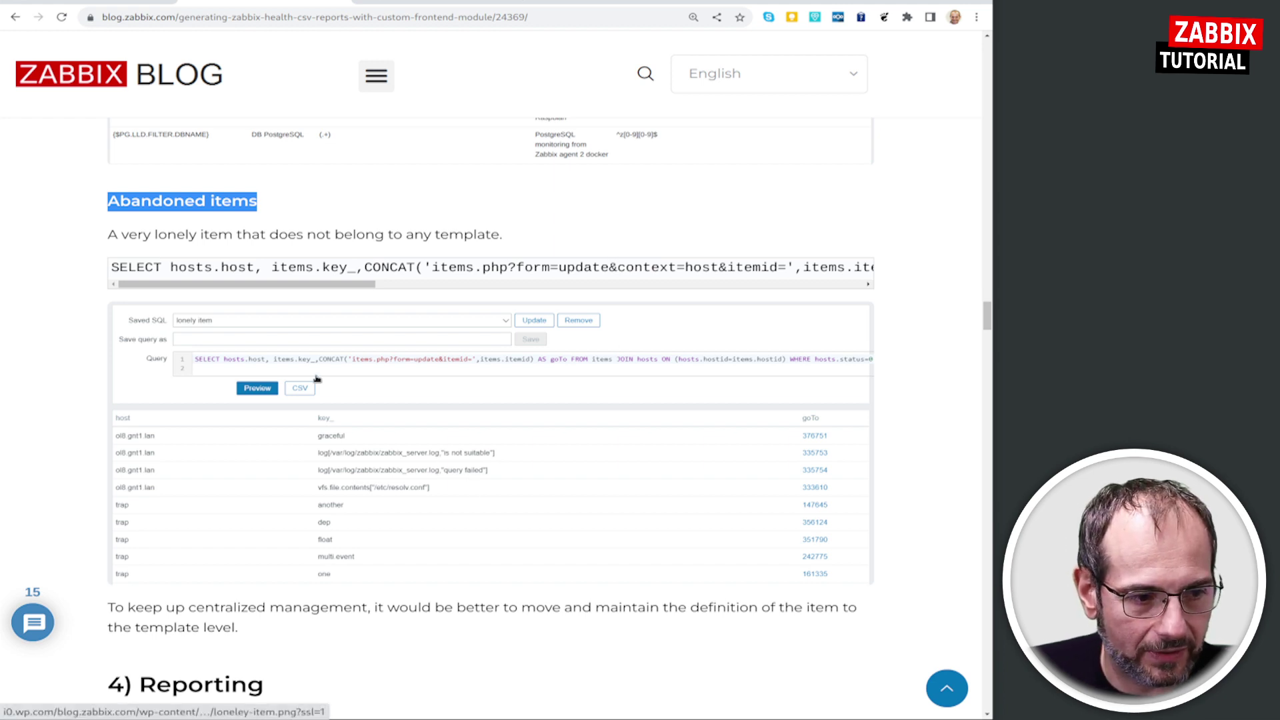
pyautogui.click(122, 264)
pyautogui.tripleClick(122, 264)
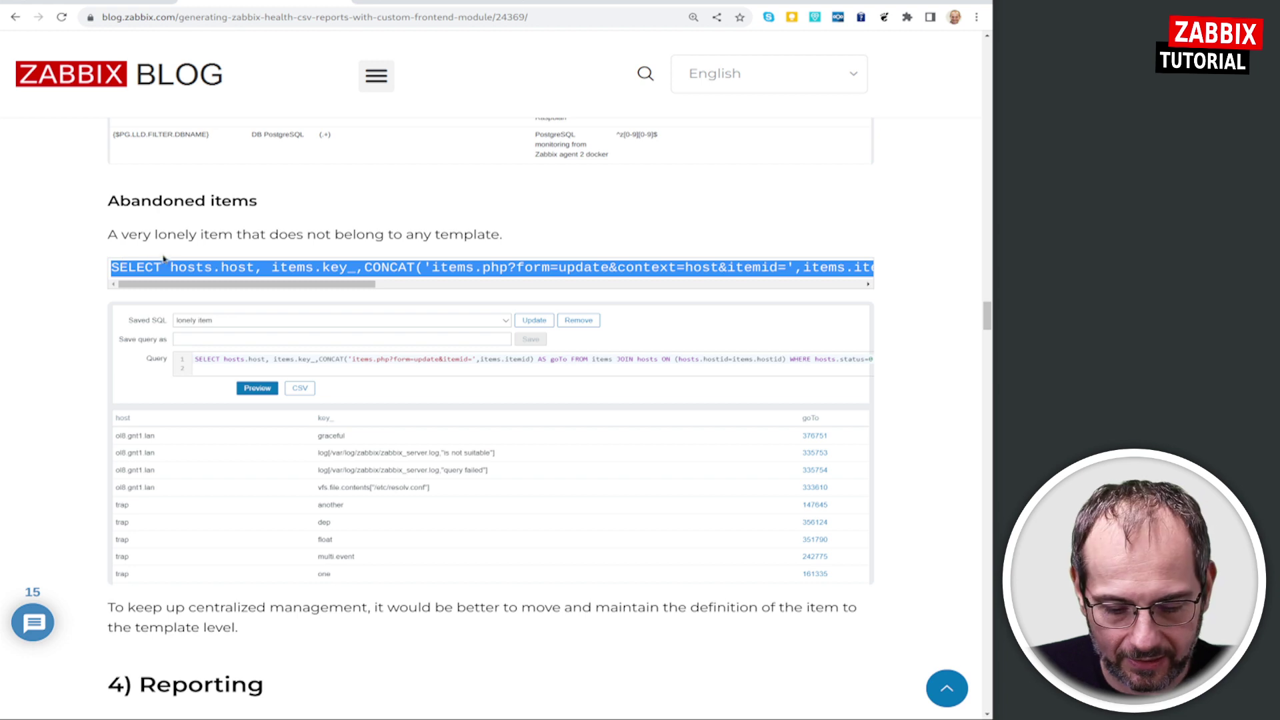
# Paste the Abandoned items query over the editor contents, run it with Ctrl+Enter, and review the host and item key results.
pyautogui.click(74, 2)
pyautogui.hotkey('ctrl', 'a')
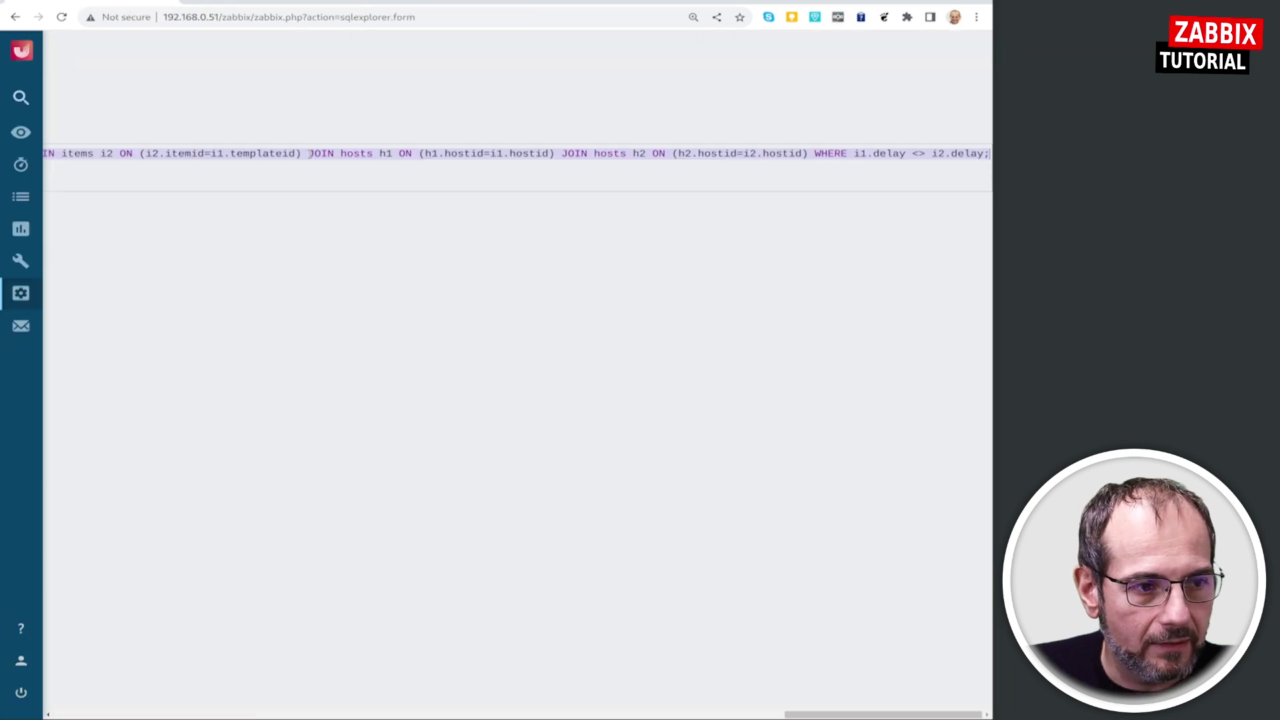
pyautogui.hotkey('ctrl', 'v')
pyautogui.hotkey('ctrl', 'Return')
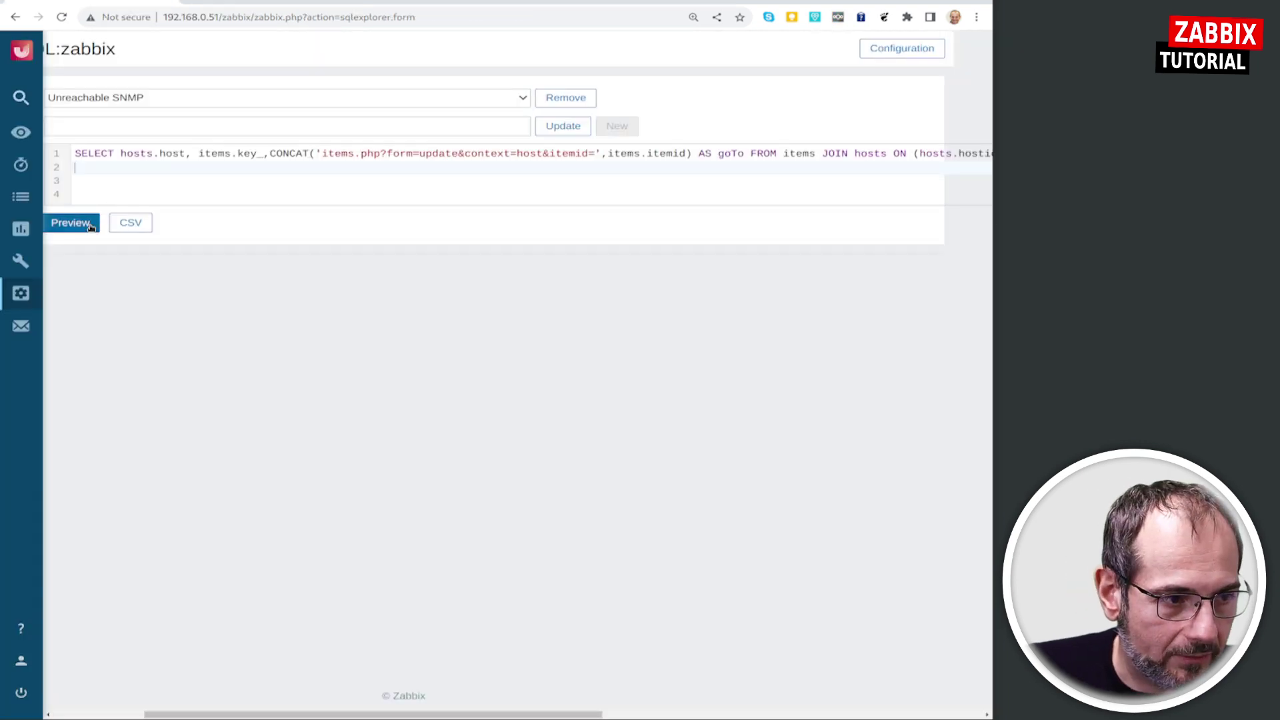
pyautogui.scroll(-3, 757, 323)
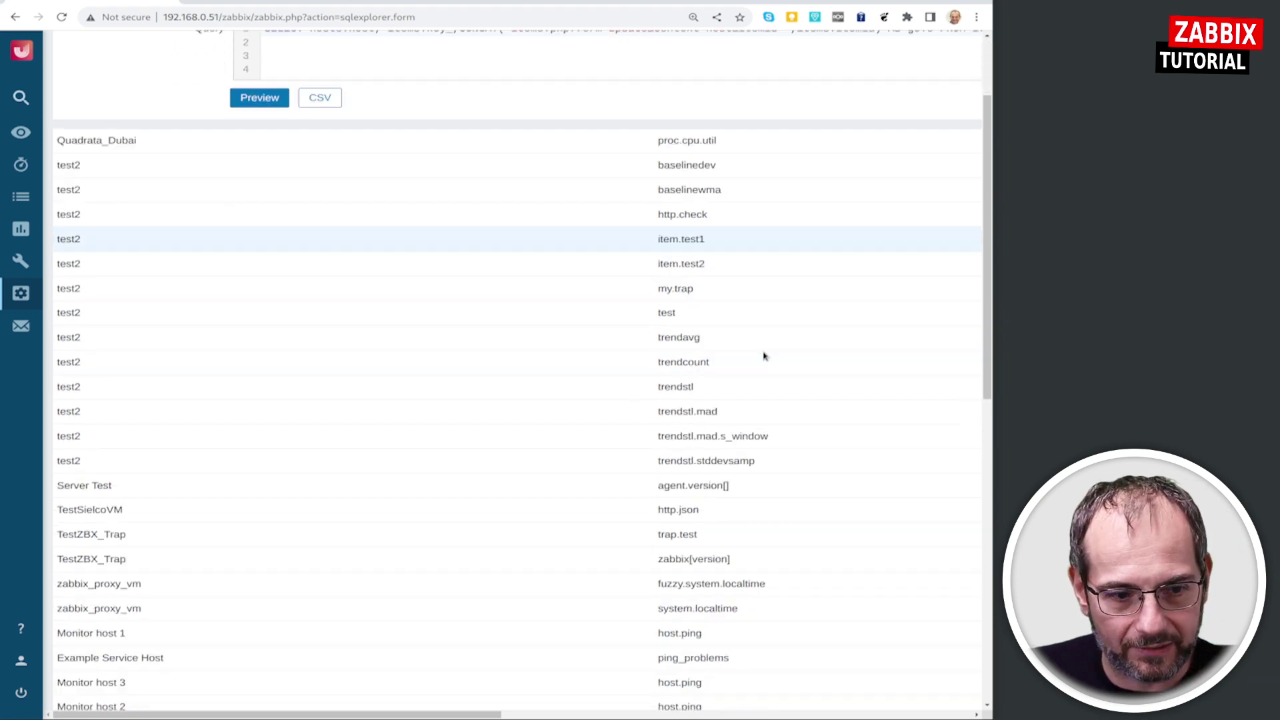
pyautogui.scroll(-6, 762, 354)
pyautogui.scroll(-3, 764, 359)
pyautogui.scroll(3, 814, 534)
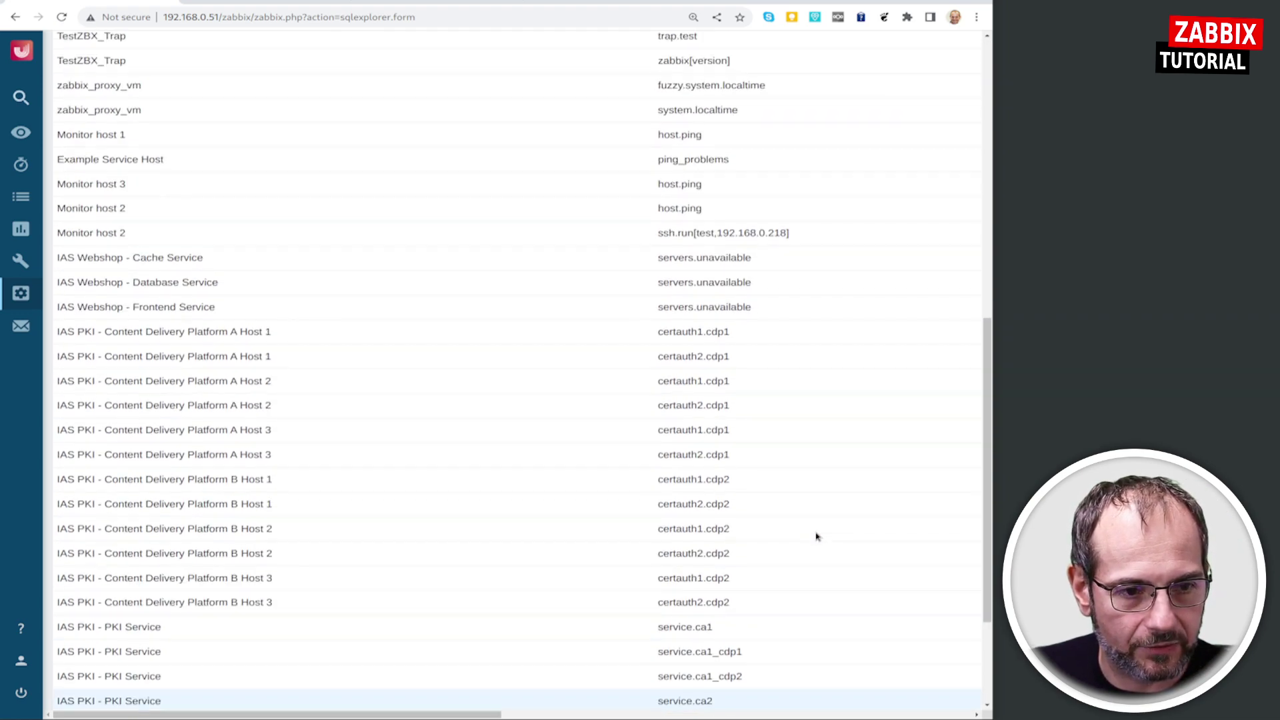
pyautogui.scroll(8, 815, 532)
pyautogui.scroll(3, 815, 529)
pyautogui.scroll(1, 814, 300)
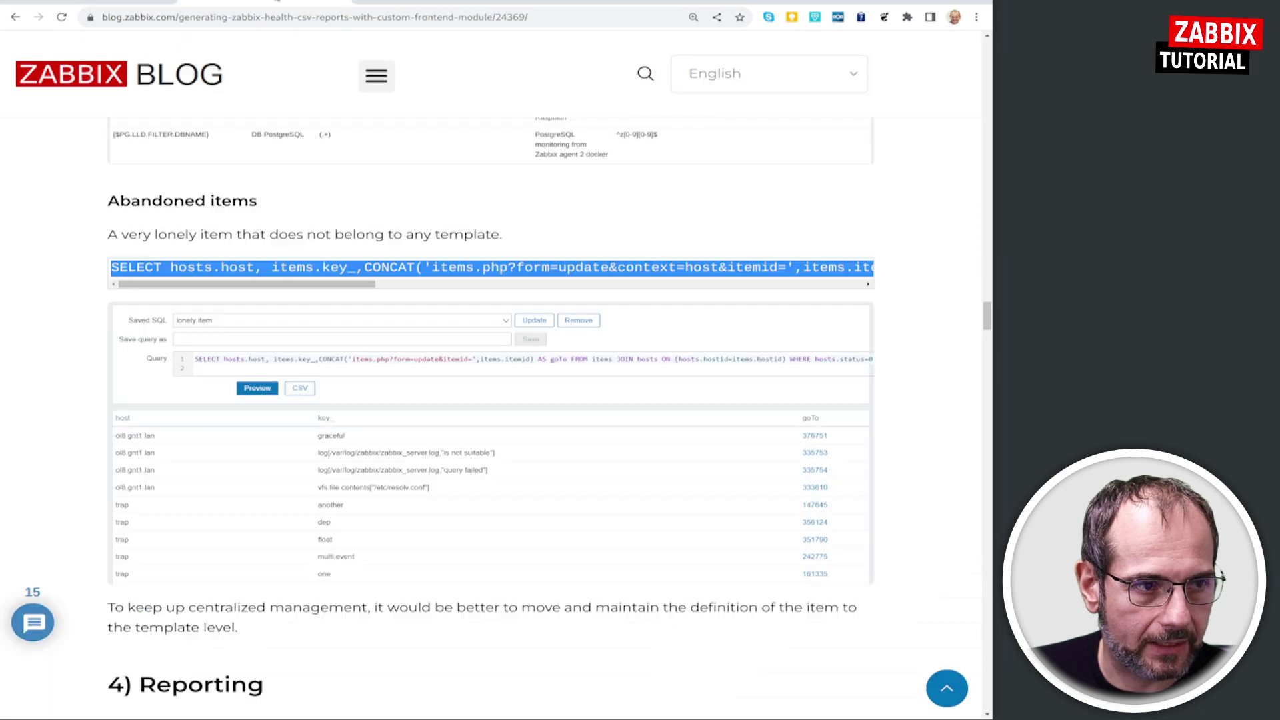
# Back in the blog article, highlight the full '4) Reporting' heading.
pyautogui.hotkey('ctrl', 'Tab')
pyautogui.scroll(-1, 422, 352)
pyautogui.scroll(-6, 421, 352)
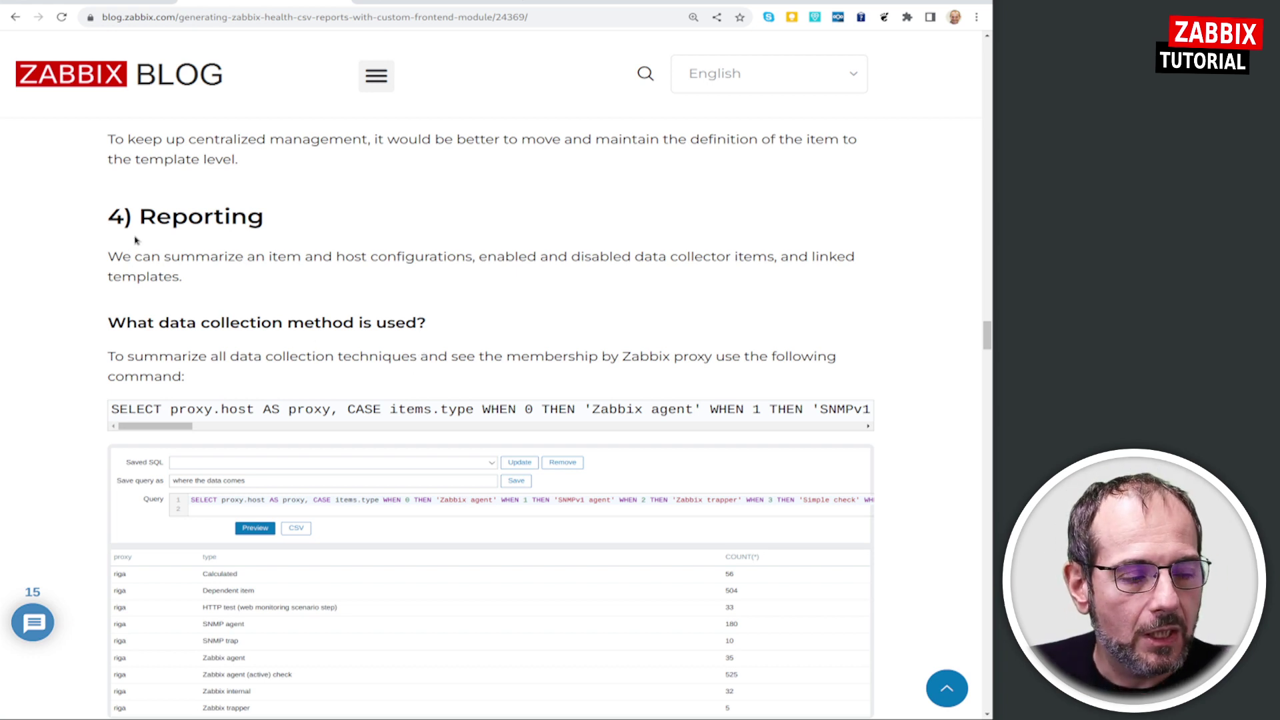
pyautogui.moveTo(133, 218); pyautogui.dragTo(267, 226)
pyautogui.click(269, 227)
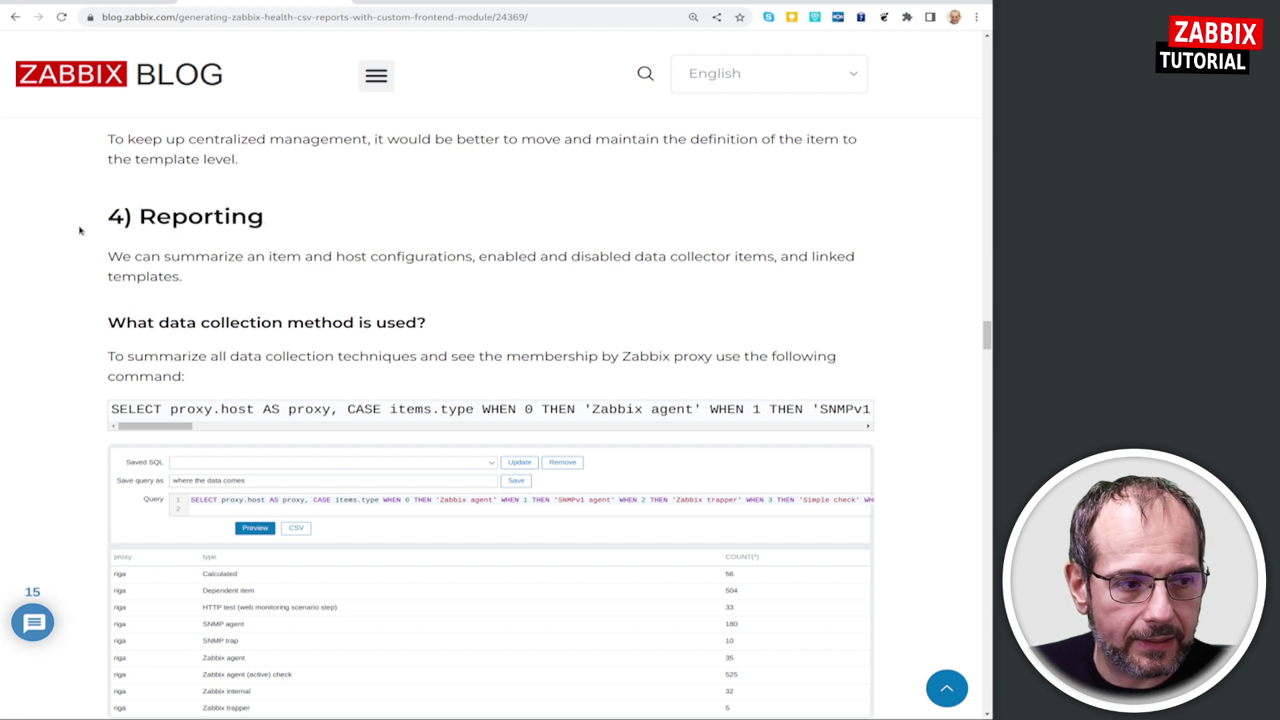
pyautogui.moveTo(107, 228); pyautogui.dragTo(265, 221)
# Select the SELECT proxy.host data-collection-method query line.
pyautogui.scroll(-2, 162, 375)
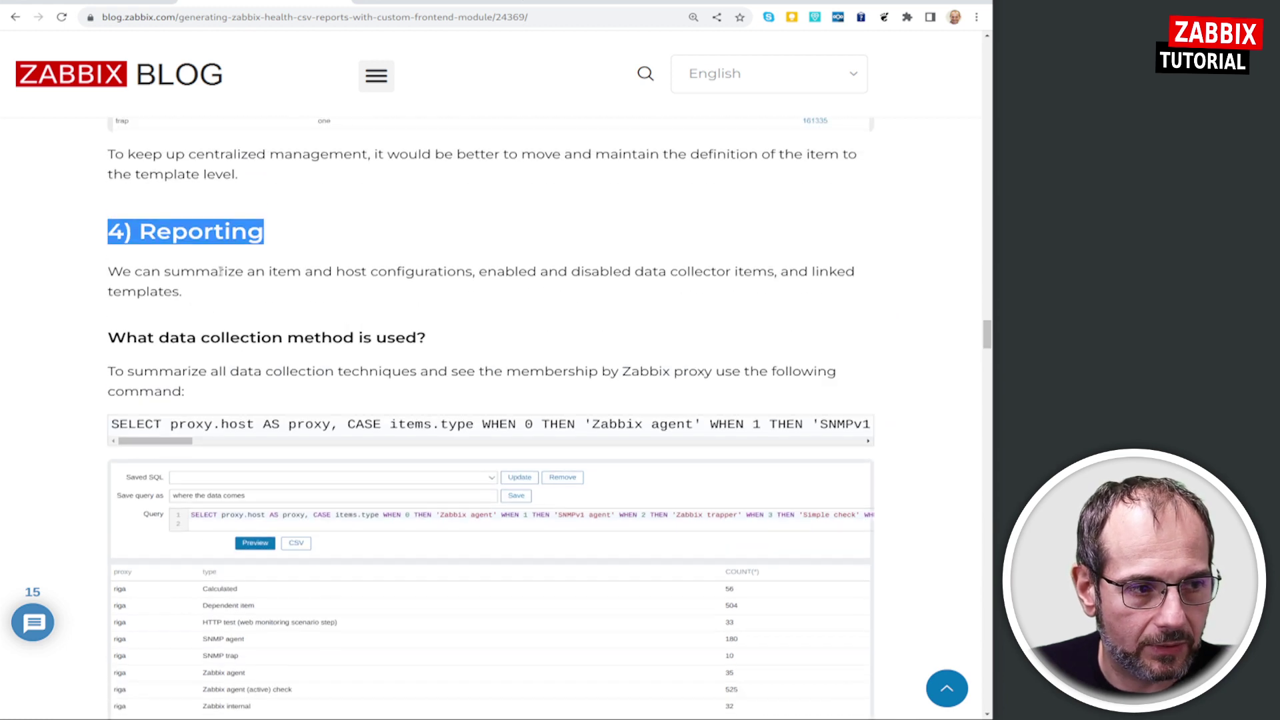
pyautogui.scroll(3, 402, 174)
pyautogui.doubleClick(144, 424)
pyautogui.click(144, 424)
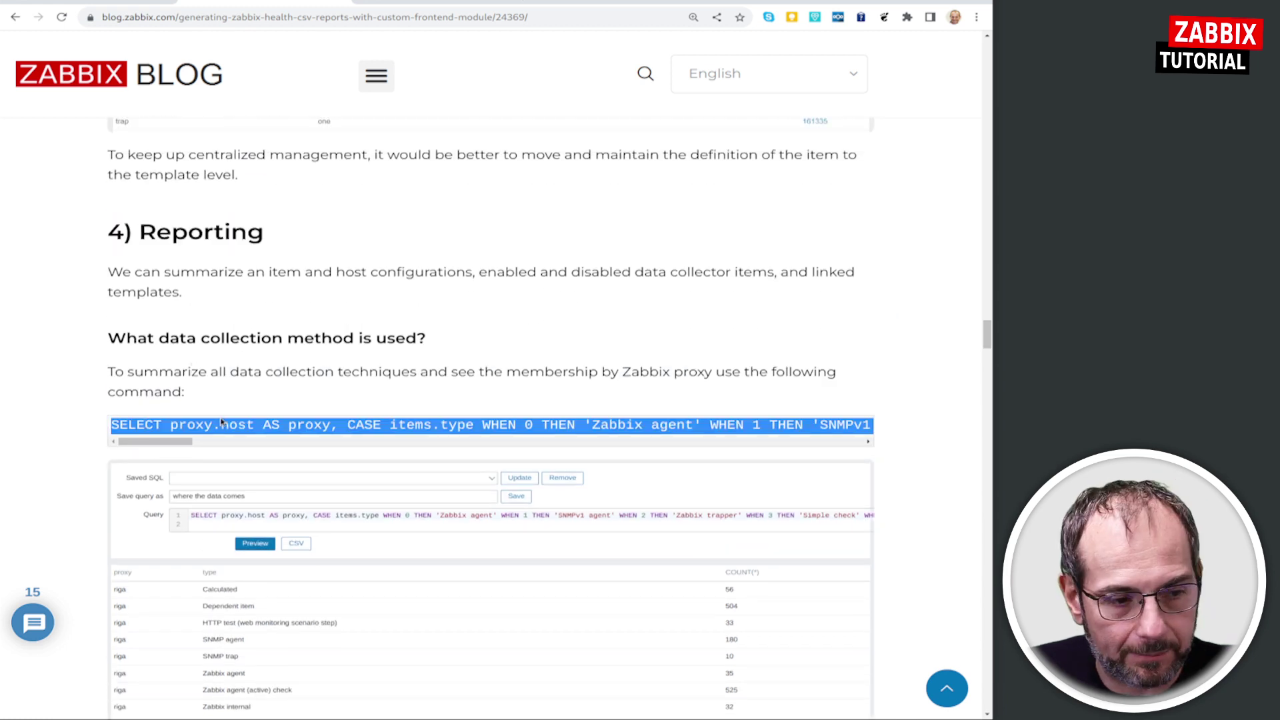
# Replace the SQL Explorer query with the data-collection-method query and preview its results.
pyautogui.hotkey('ctrl', 'Tab')
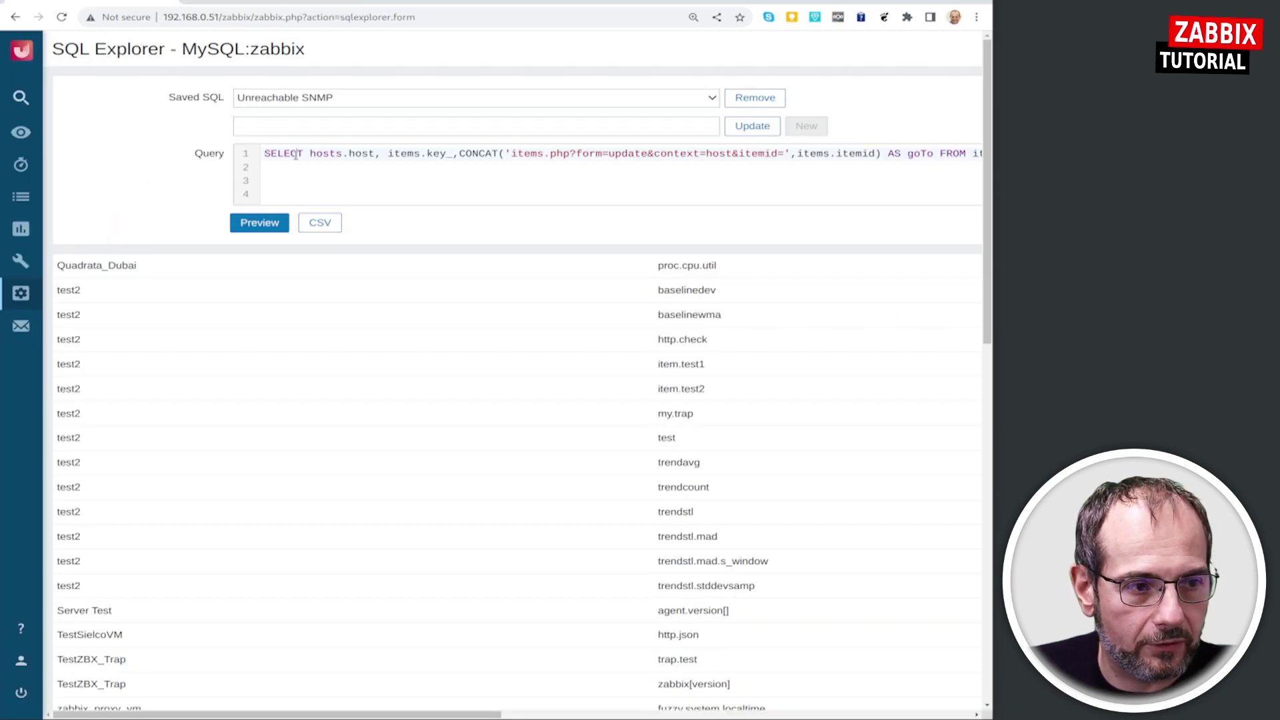
pyautogui.click(295, 155)
pyautogui.hotkey('ctrl', 'a')
pyautogui.hotkey('ctrl', 'v')
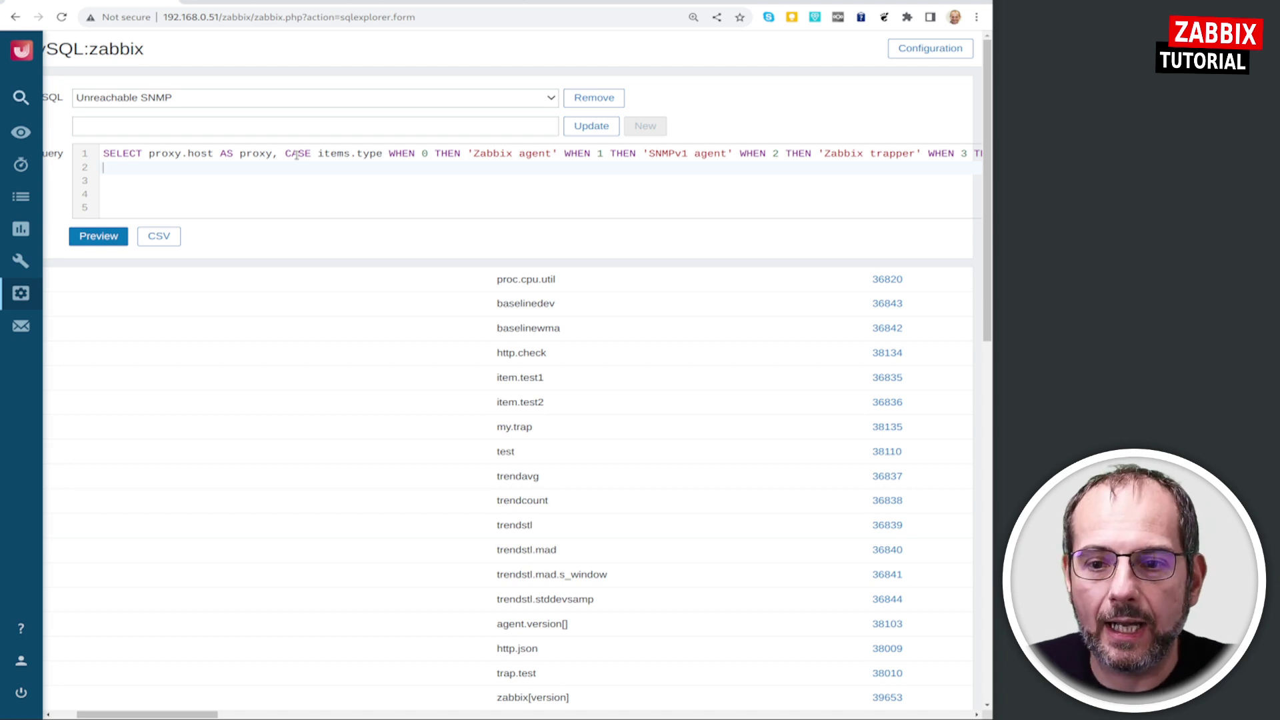
pyautogui.click(107, 237)
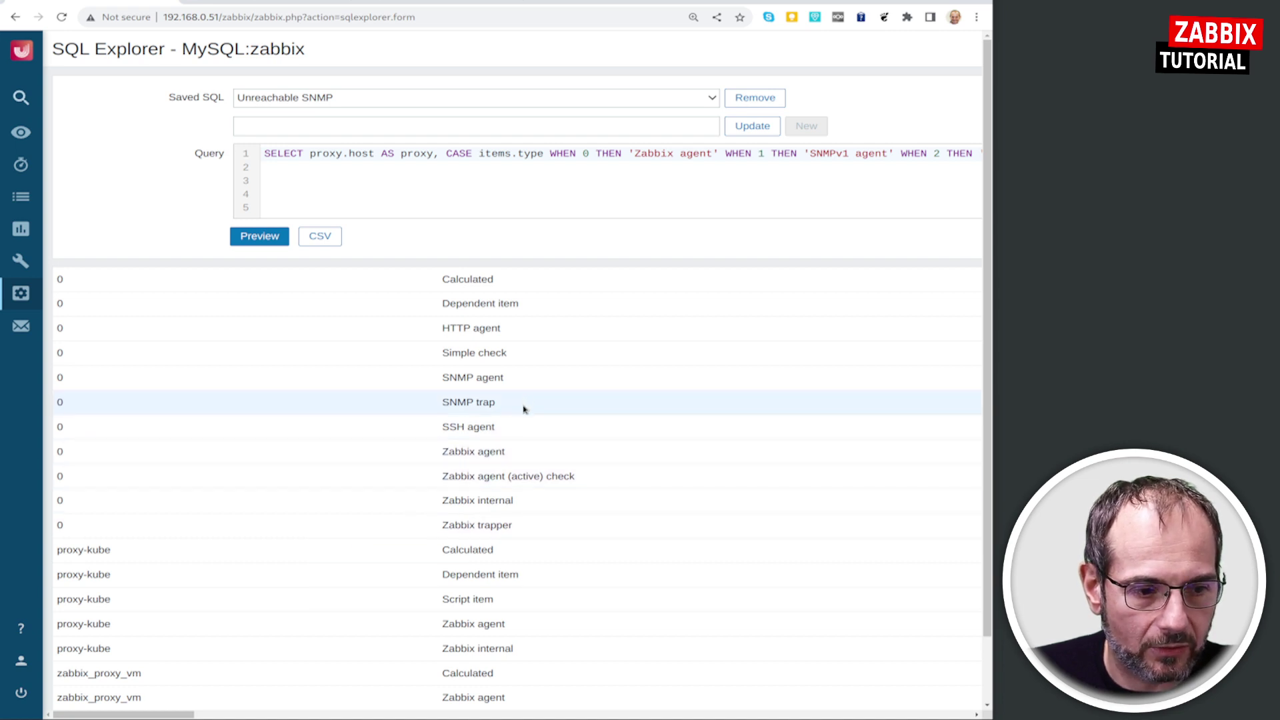
# Scroll across the per-proxy item-type counts, then go back to the blog article.
pyautogui.scroll(-2, 523, 374)
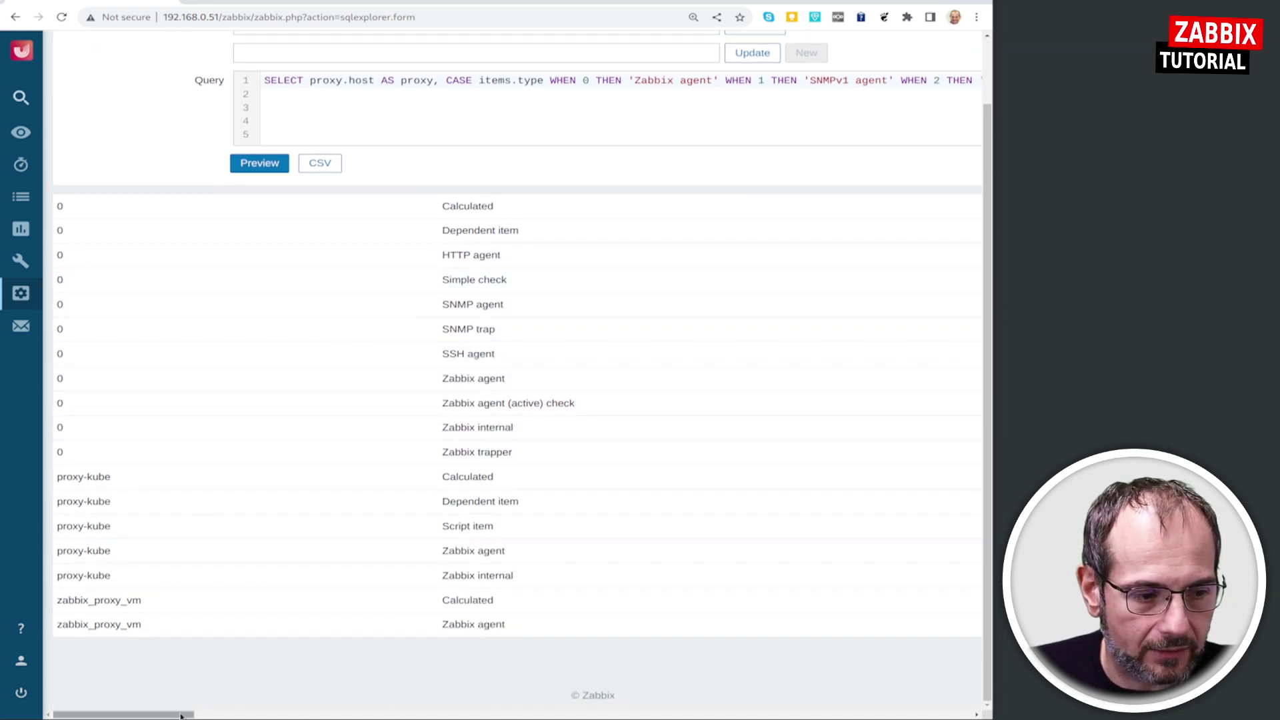
pyautogui.moveTo(178, 716)
pyautogui.mouseDown()
pyautogui.moveTo(265, 715)
pyautogui.moveTo(252, 716)
pyautogui.mouseUp()
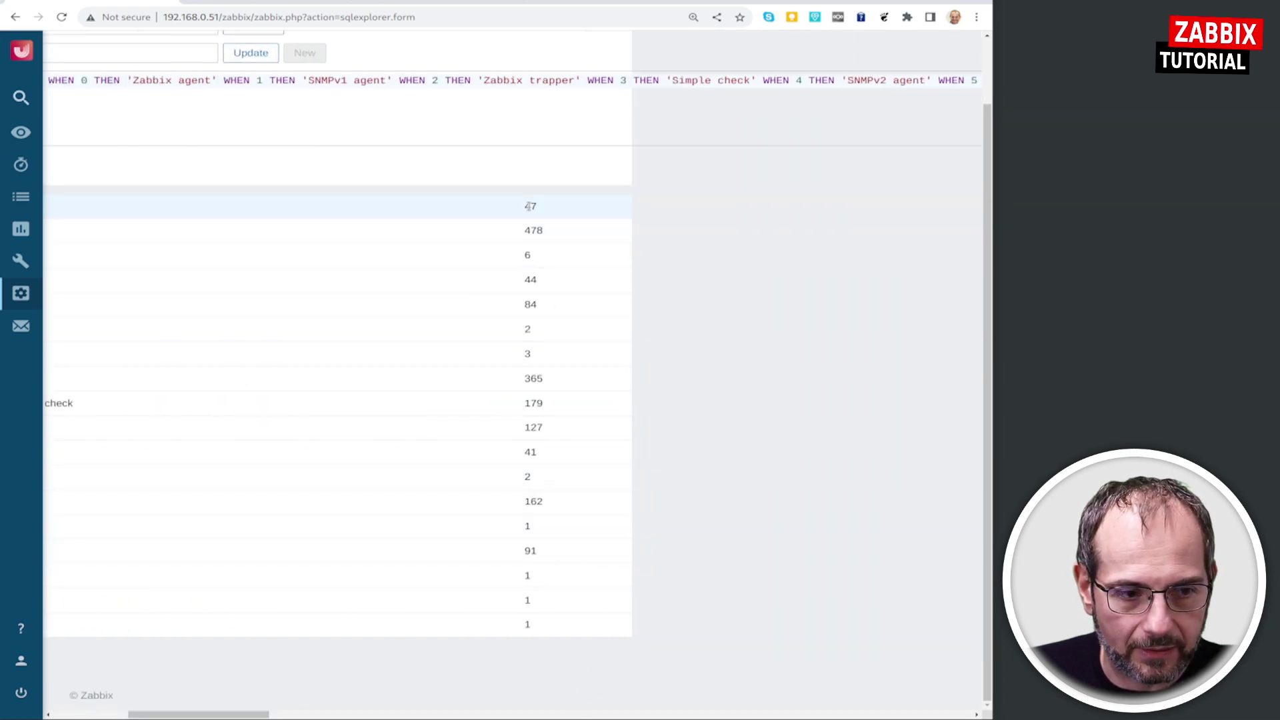
pyautogui.moveTo(245, 716); pyautogui.dragTo(199, 716)
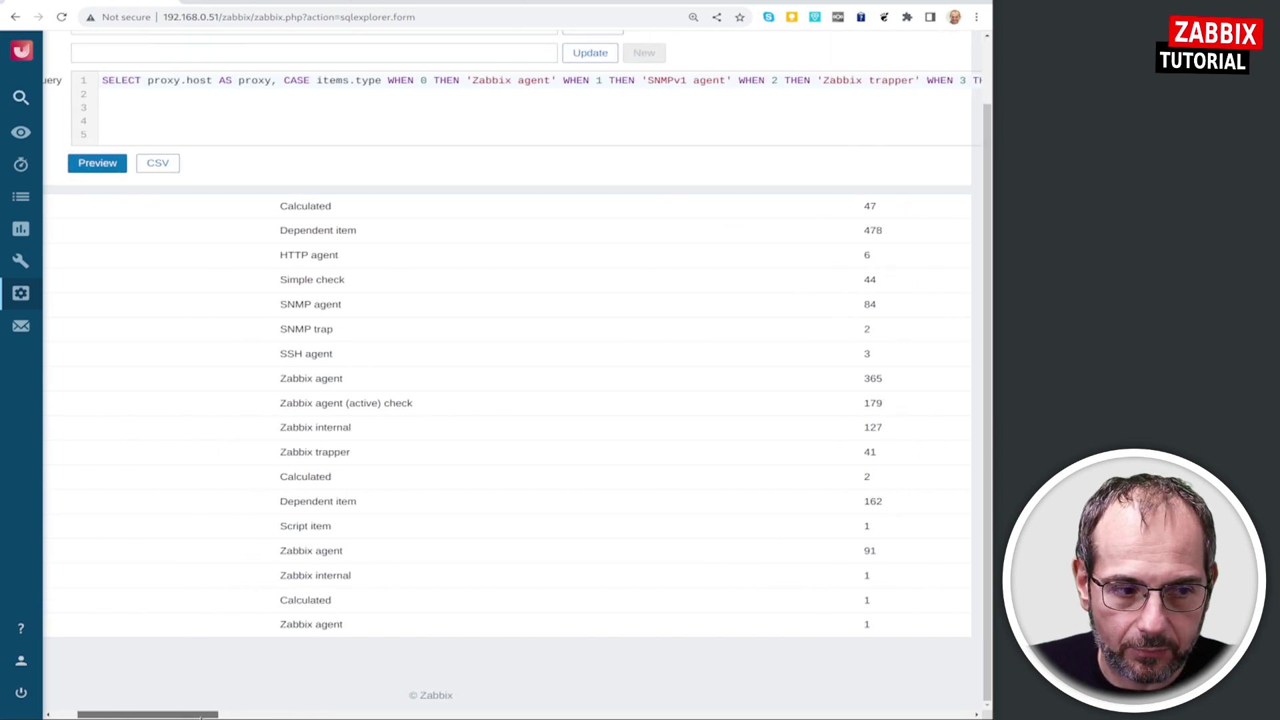
pyautogui.moveTo(199, 715); pyautogui.dragTo(159, 716)
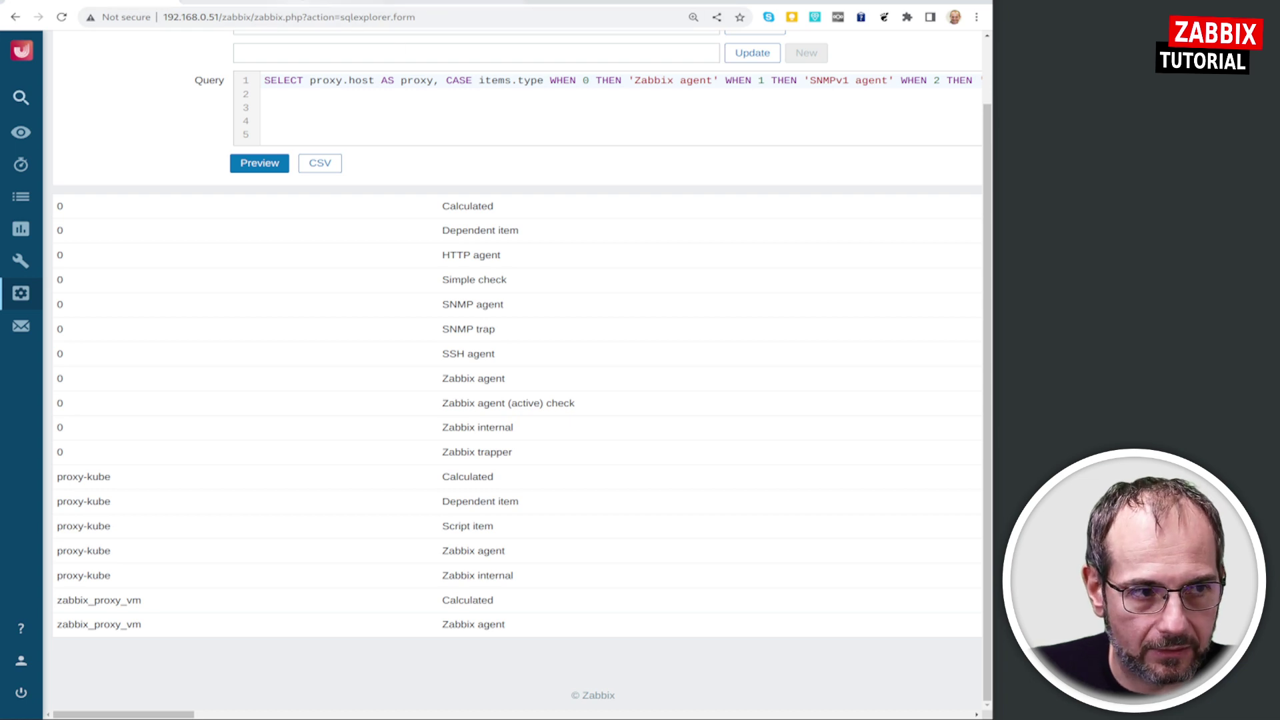
pyautogui.click(267, 2)
# Scroll from 'Devices and linked templates' through the inventory and external-scripts queries to '5) Polish your Zabbix instance'.
pyautogui.scroll(-7, 611, 325)
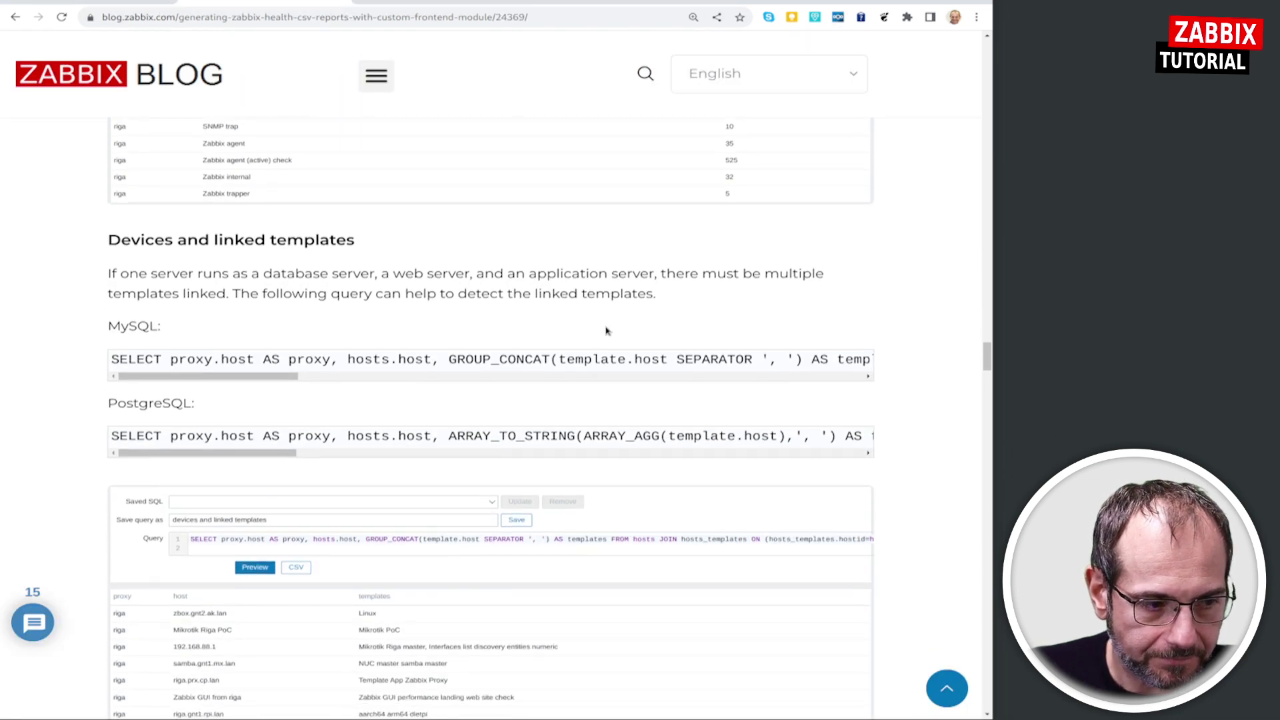
pyautogui.moveTo(133, 245); pyautogui.dragTo(335, 243)
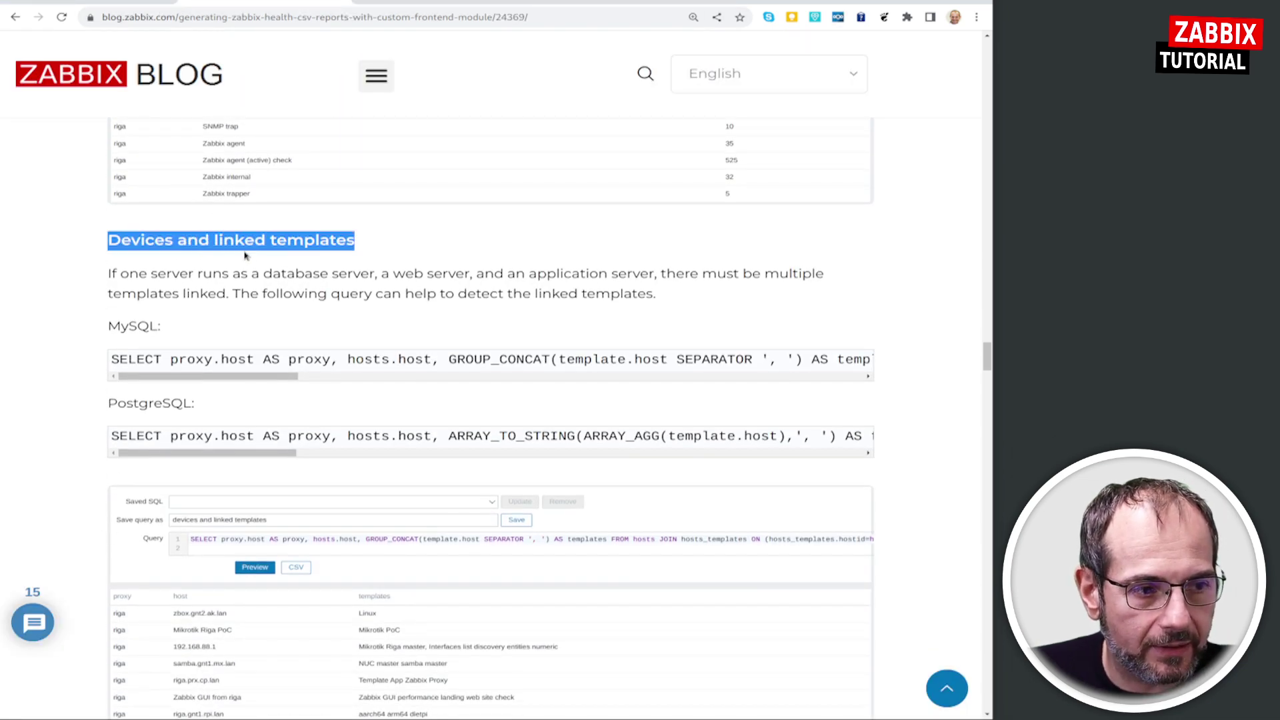
pyautogui.scroll(-3, 486, 286)
pyautogui.scroll(-1, 488, 330)
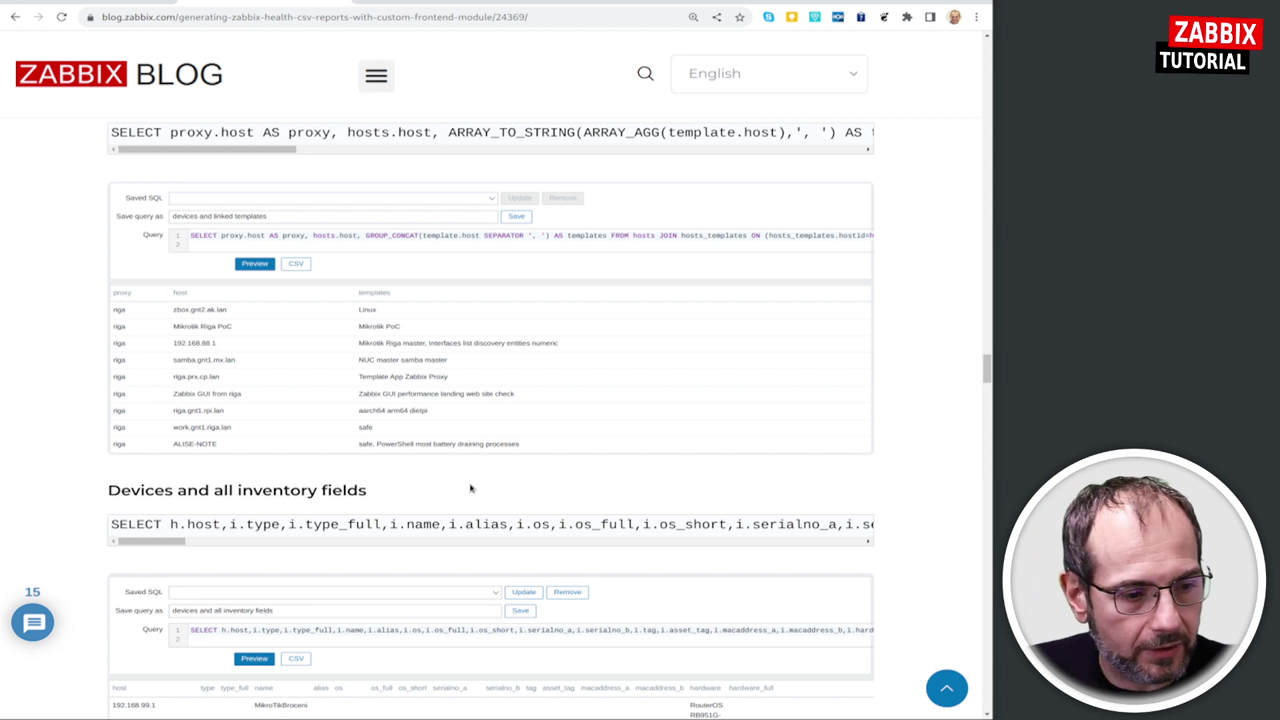
pyautogui.scroll(-2, 415, 457)
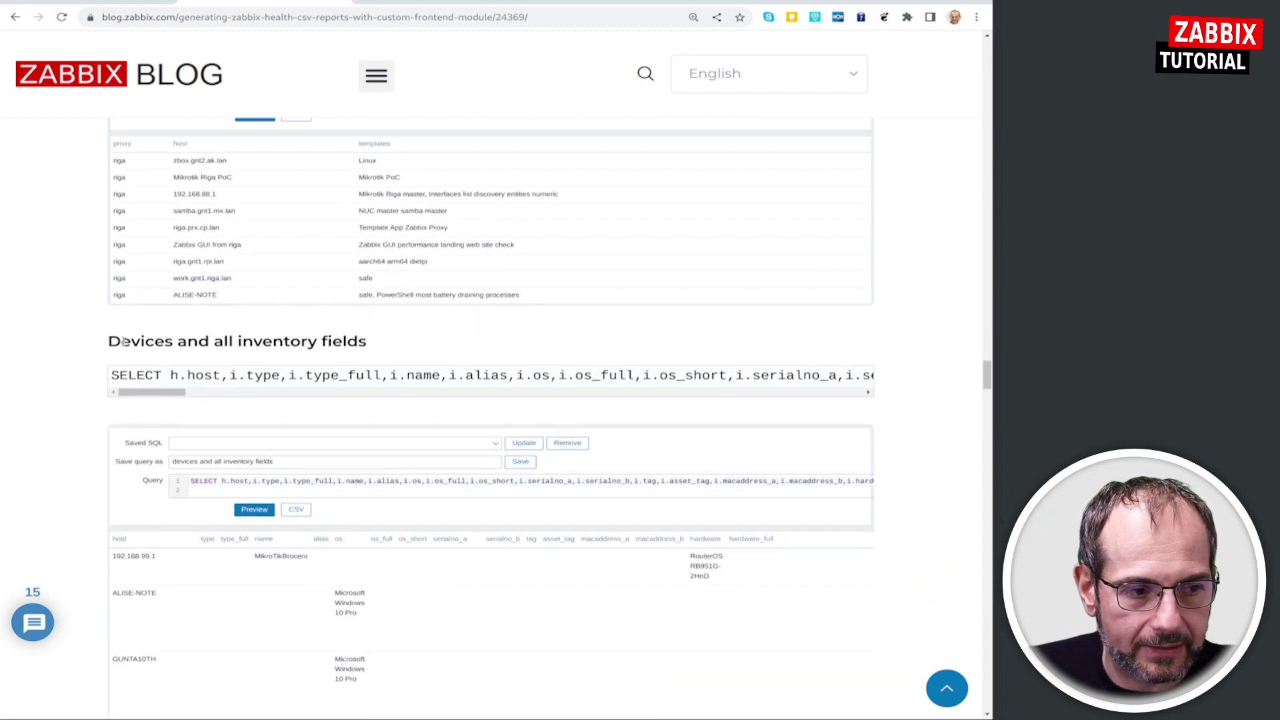
pyautogui.moveTo(121, 340); pyautogui.dragTo(347, 345)
pyautogui.scroll(-3, 448, 483)
pyautogui.scroll(-3, 450, 506)
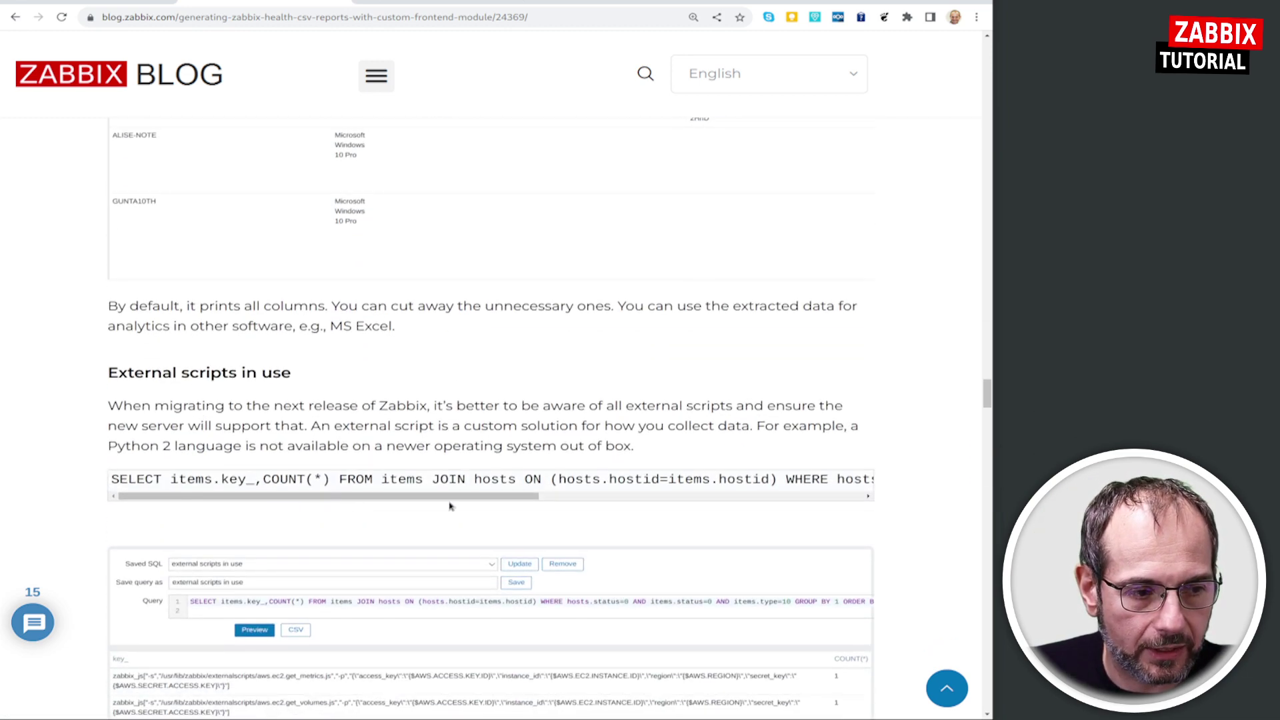
pyautogui.scroll(-2, 177, 459)
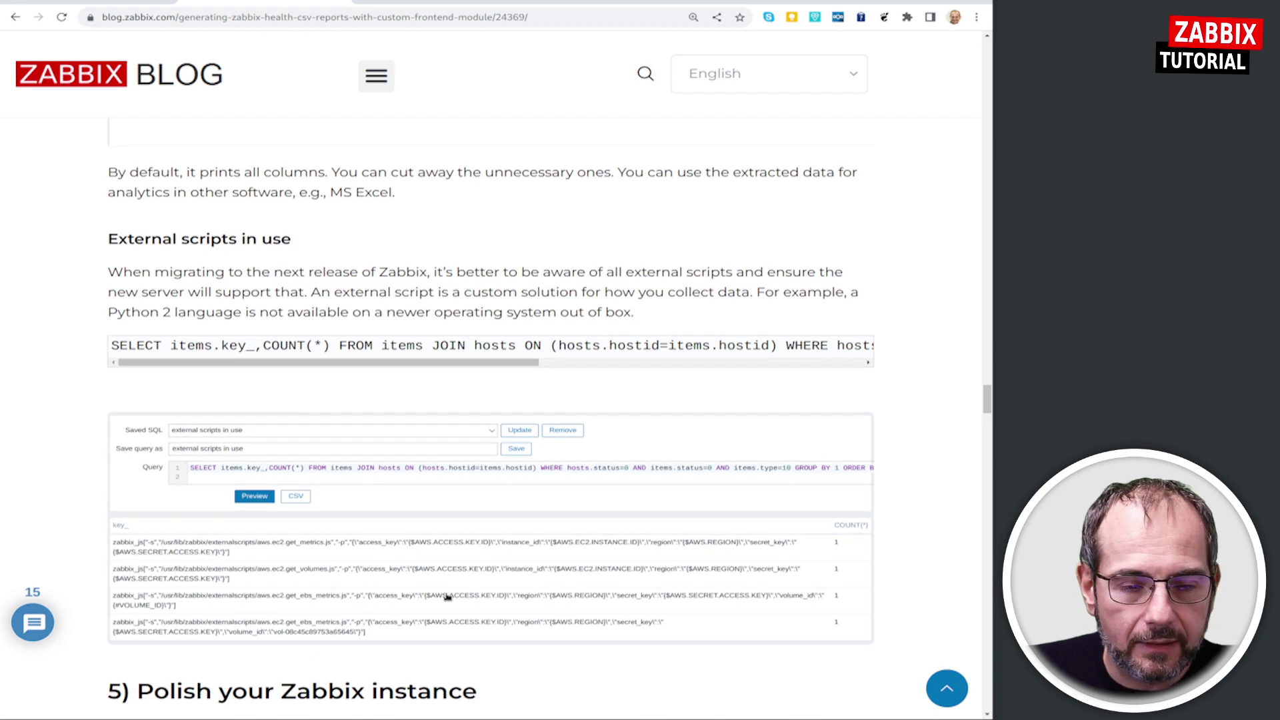
pyautogui.scroll(-3, 525, 654)
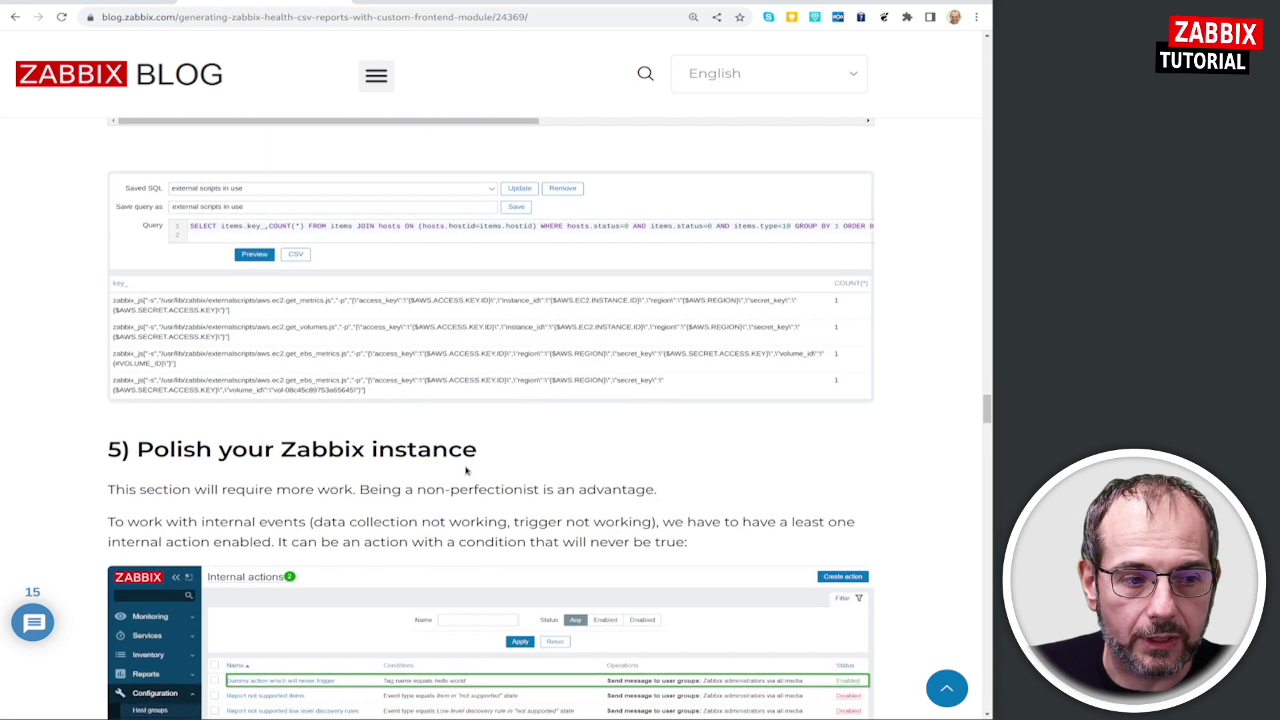